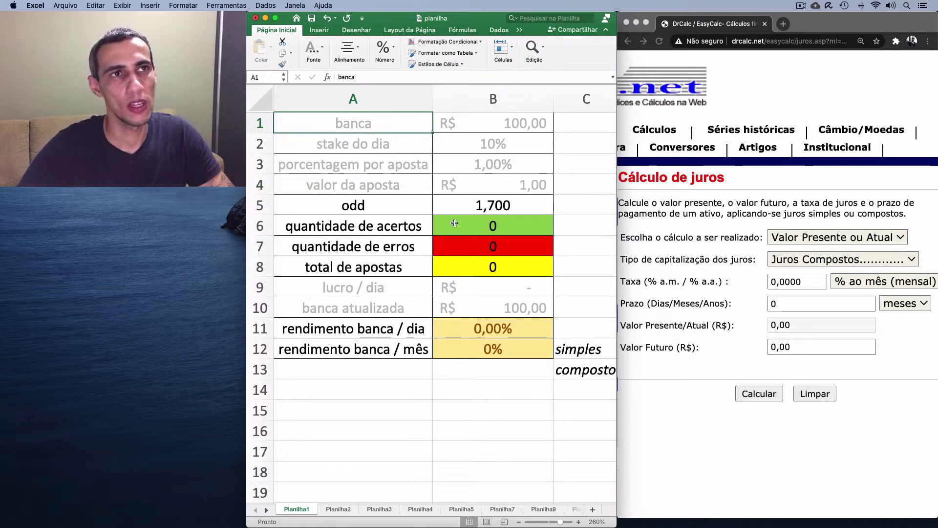
left_click_drag(393, 206, 494, 267)
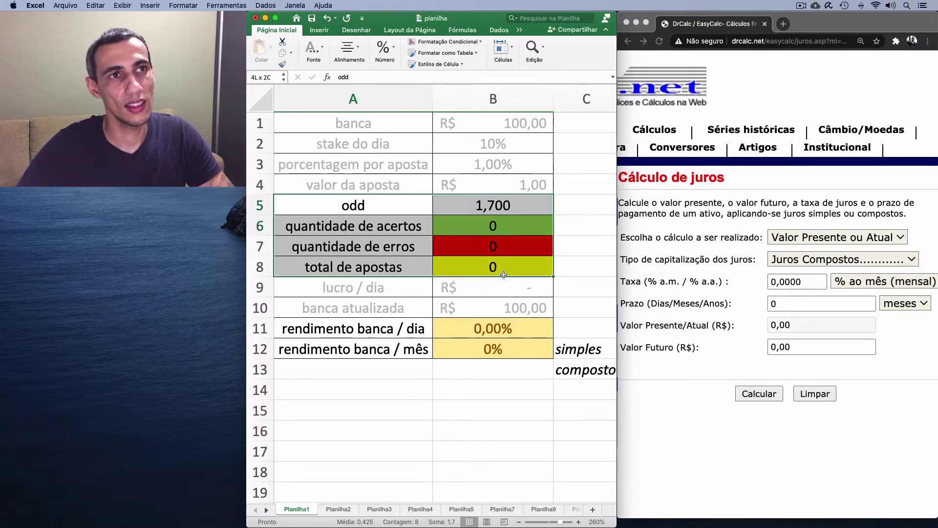
left_click_drag(385, 326, 484, 258)
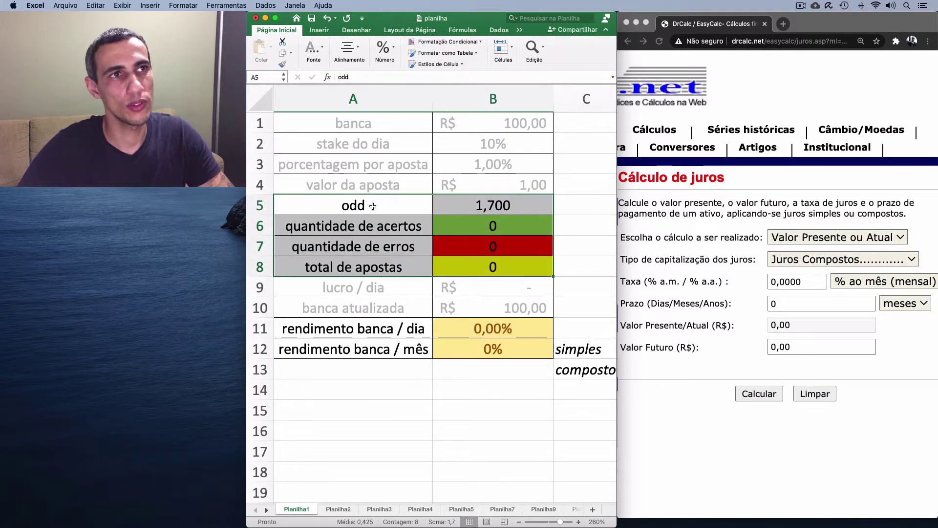
left_click(403, 329)
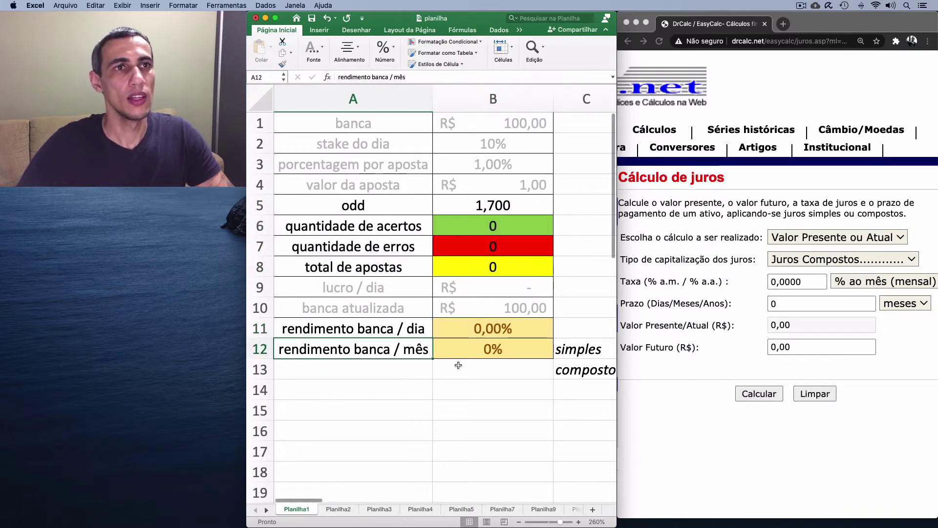
left_click(522, 206)
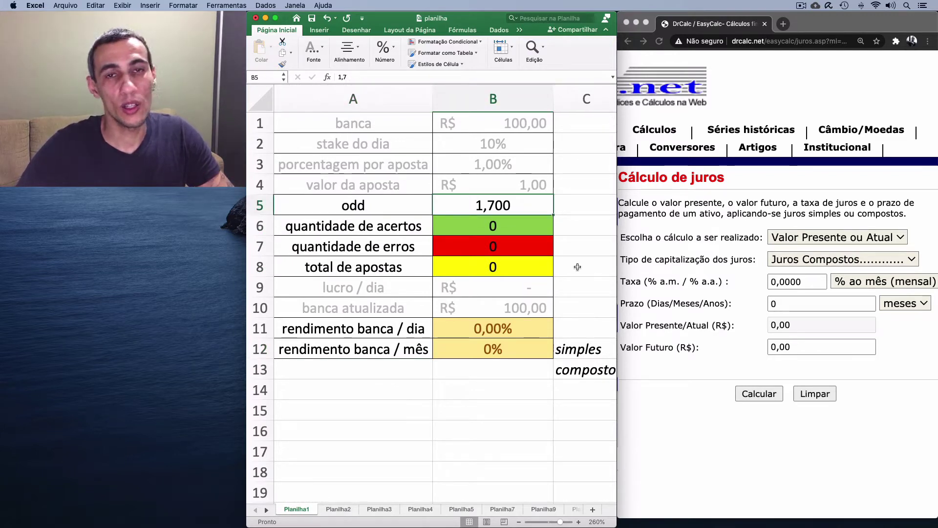
scroll(577, 268, "down", 1)
scroll(576, 270, "up", 1)
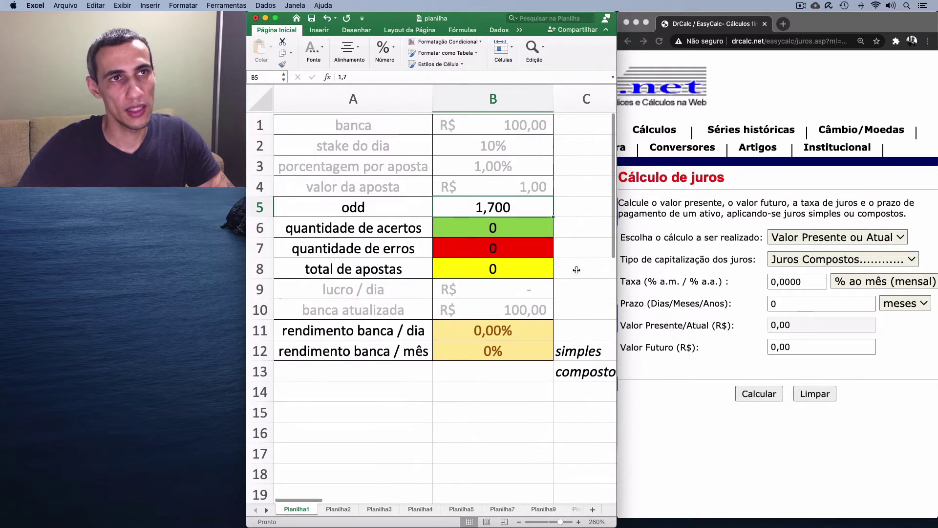
- Set the quantidade de acertos to 10
left_click(530, 226)
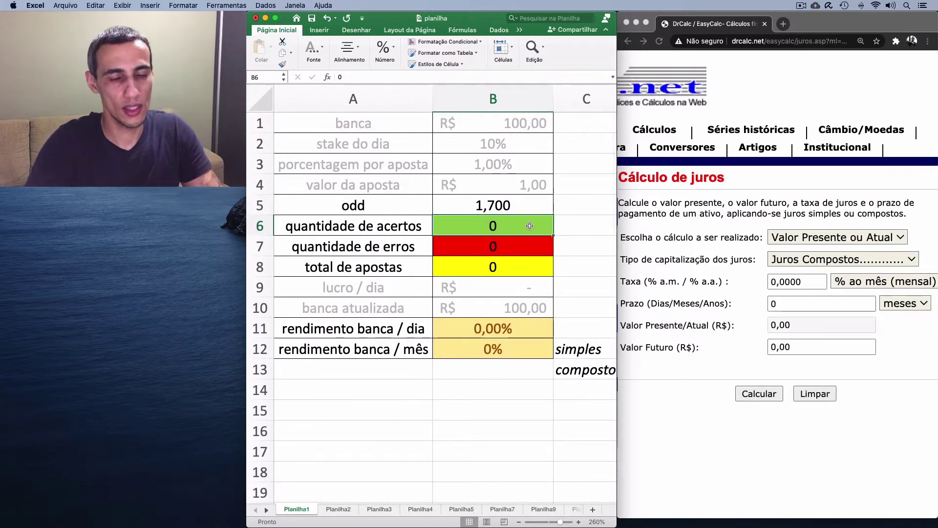
type("10")
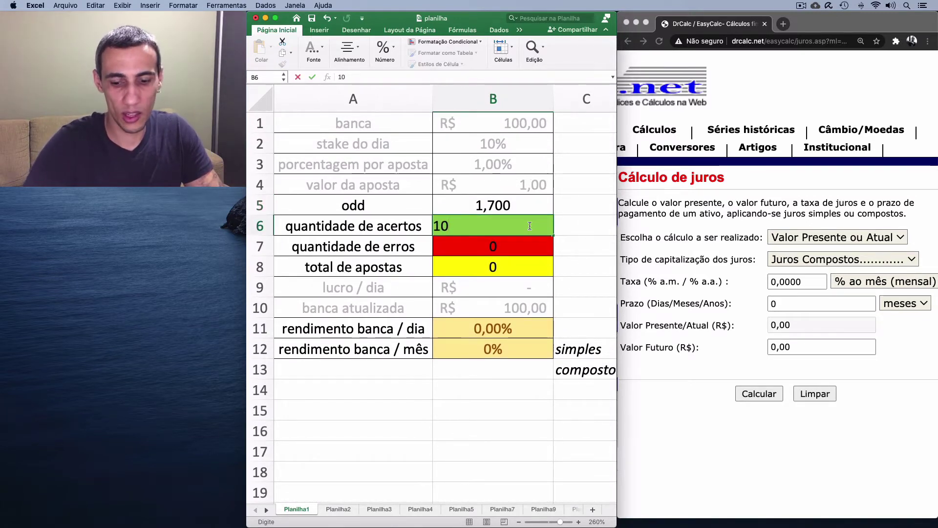
key("Return")
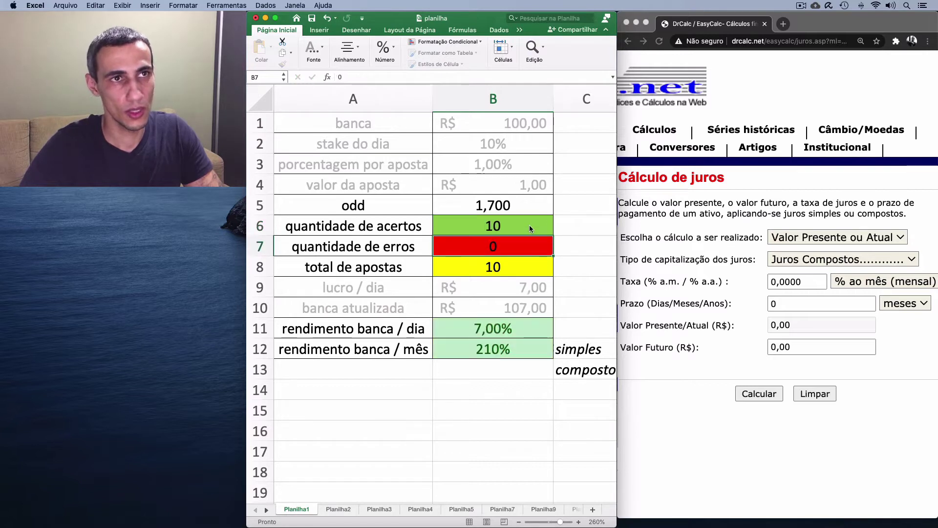
key("Down")
key("Down")
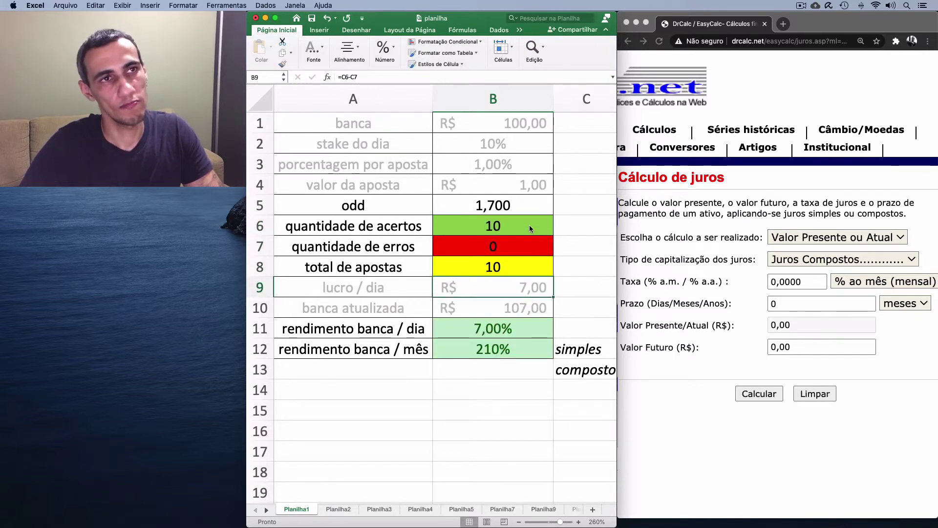
- Examine the formulas behind the winnings, the daily return and the monthly return, plus the empty compound-return cell B13
left_click(570, 224)
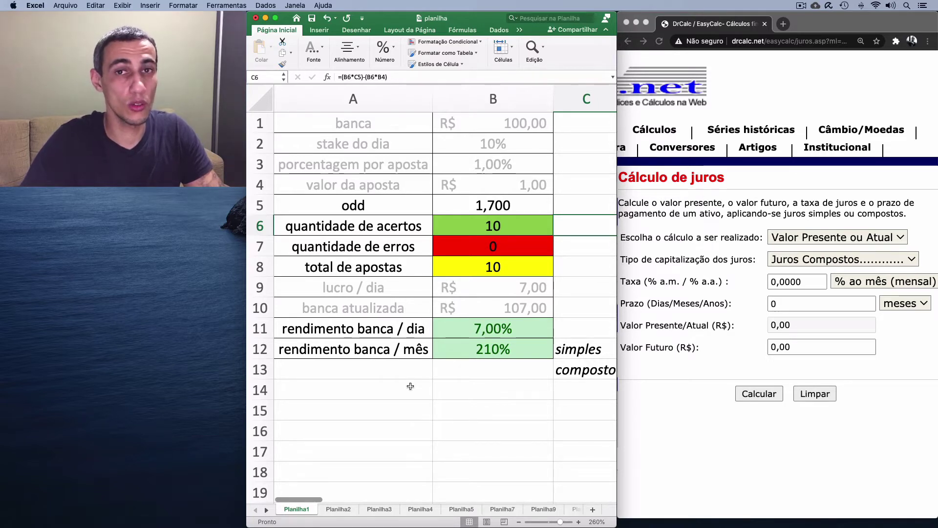
left_click(514, 221)
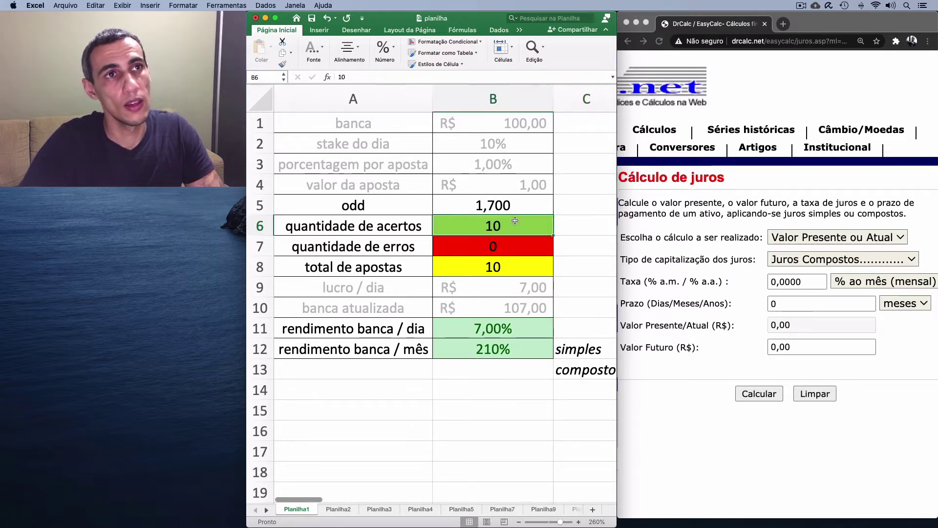
left_click(505, 322)
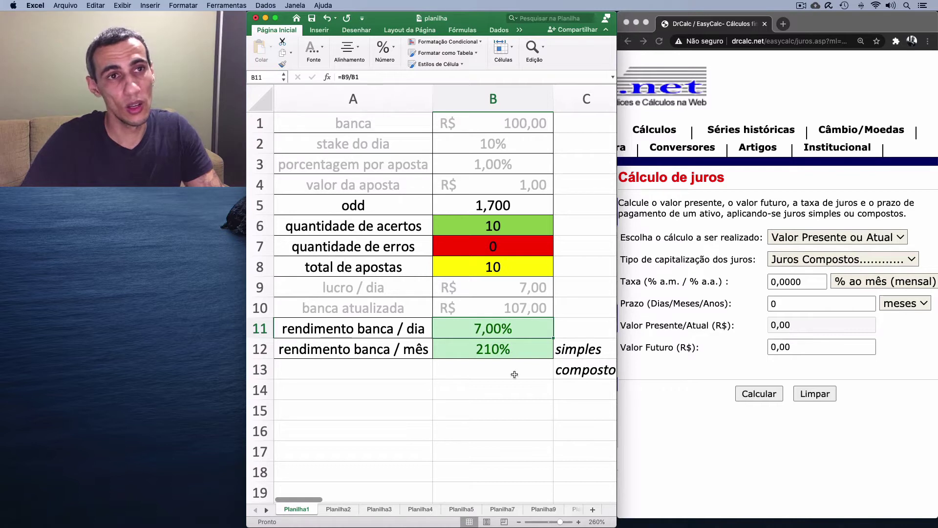
left_click(515, 374)
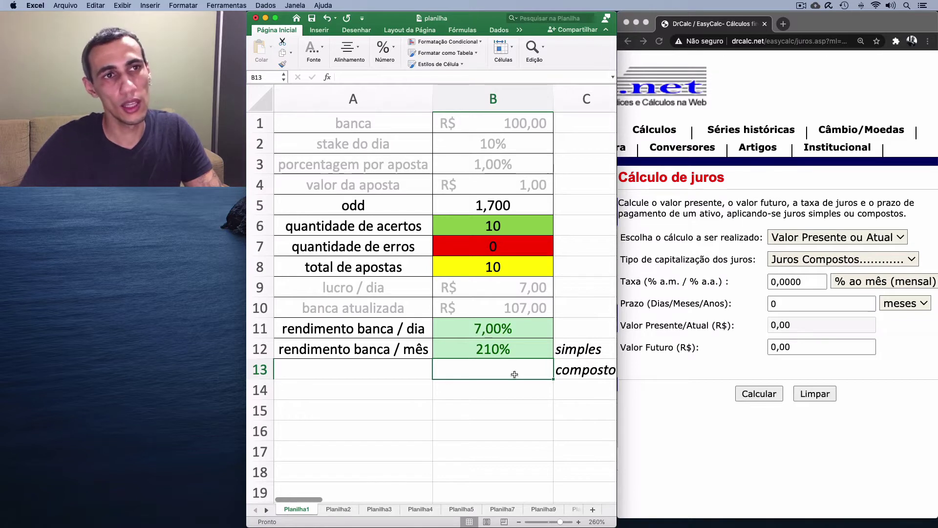
left_click(477, 351)
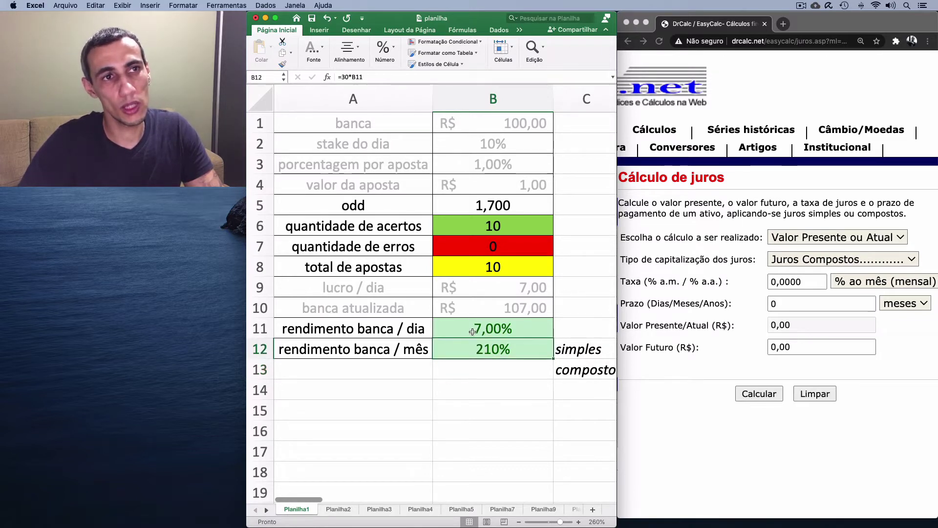
left_click(469, 329)
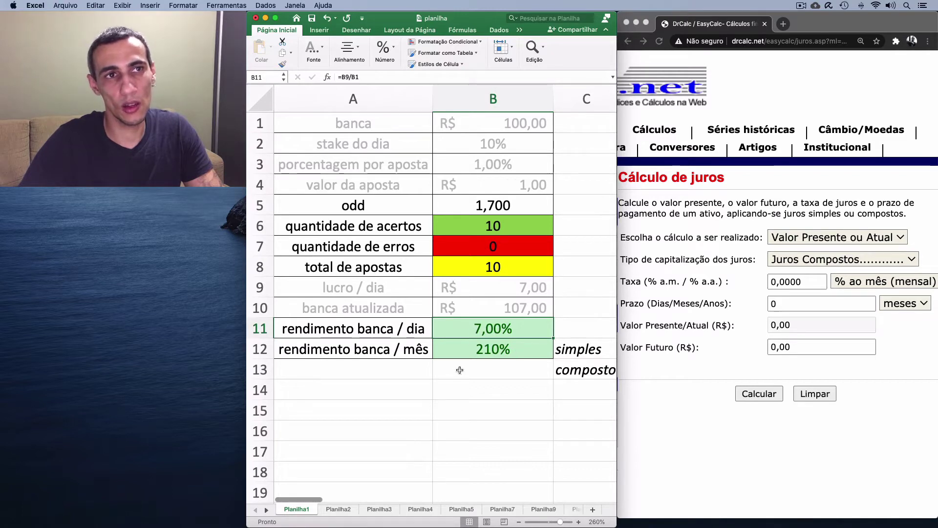
left_click(487, 370)
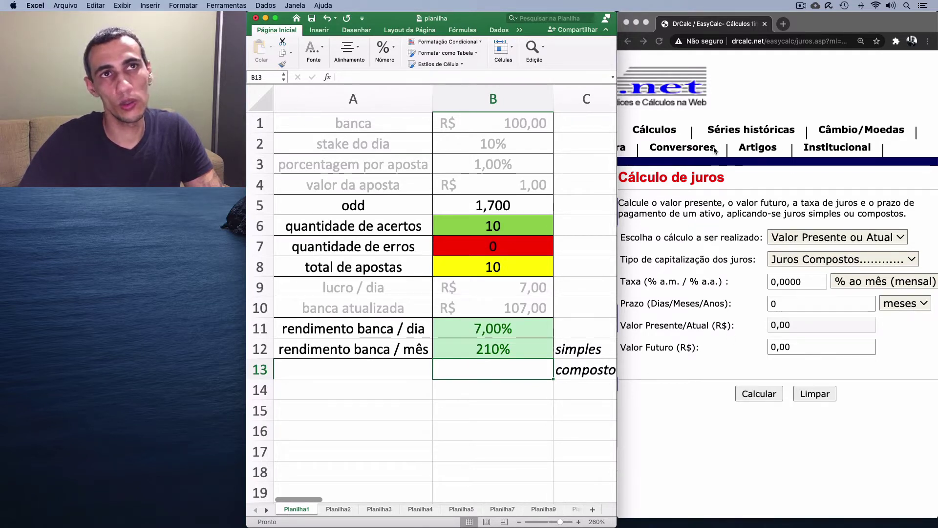
- Switch to the DrCalc interest calculator in Chrome and choose Valor Futuro as the calculation, keeping Juros Compostos
left_click(801, 259)
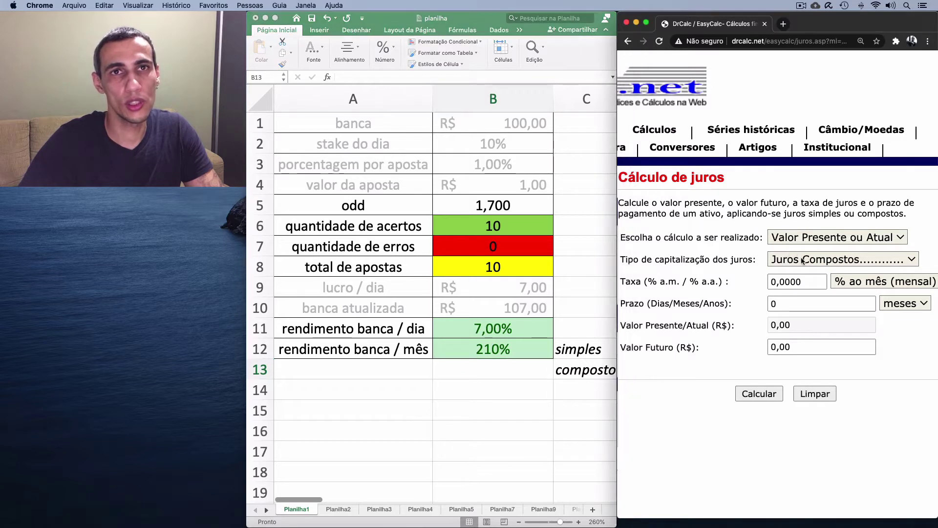
left_click(802, 259)
left_click(816, 235)
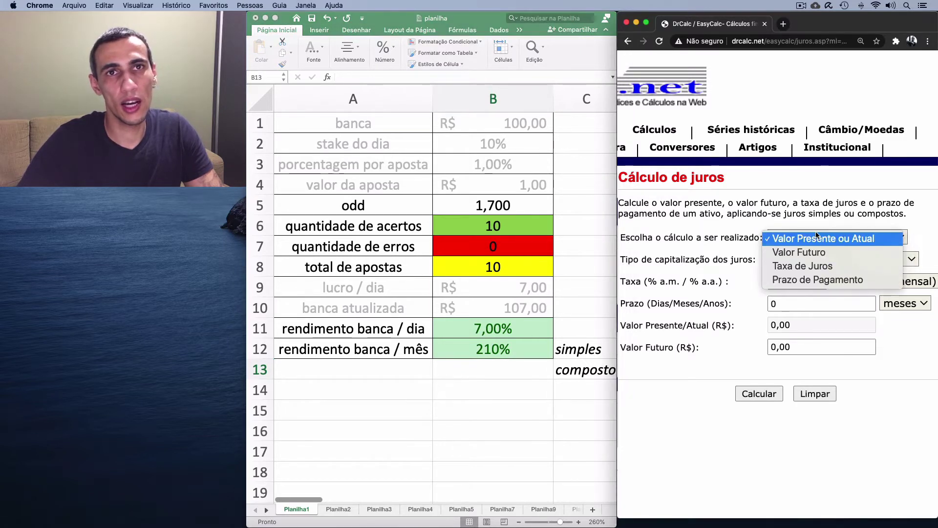
left_click(799, 252)
- Set the interest rate to 7 with the unit % ao dia (diária)
left_click(813, 281)
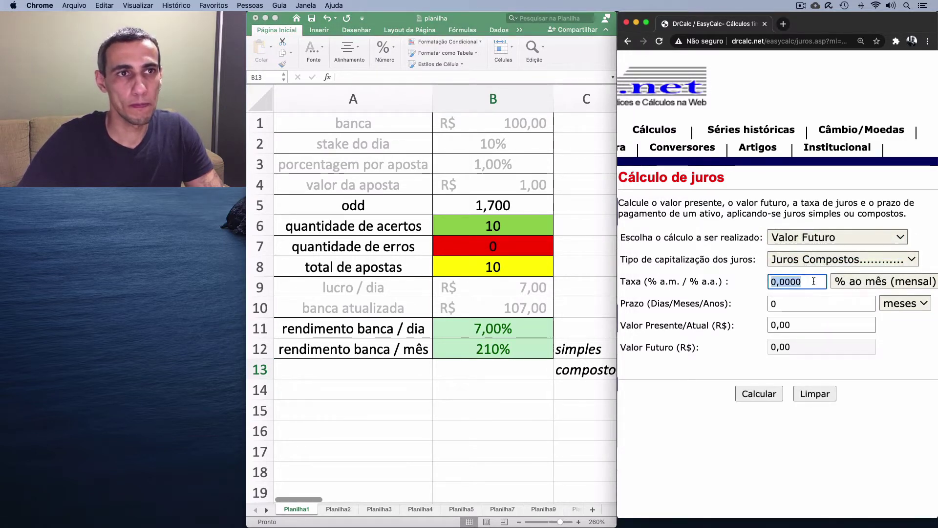
type("7")
left_click(860, 281)
key("Up")
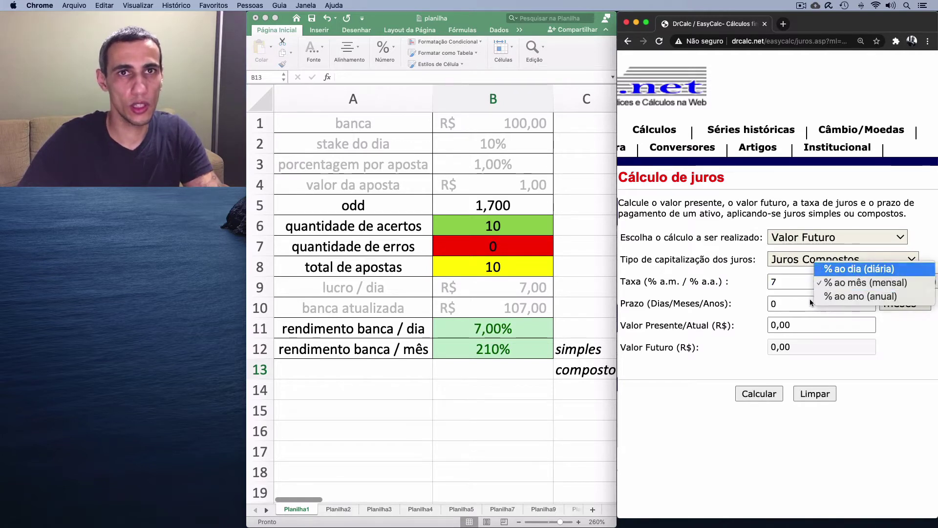
key("Return")
- Set the calculation term to 30 dias
left_click(810, 303)
type("30")
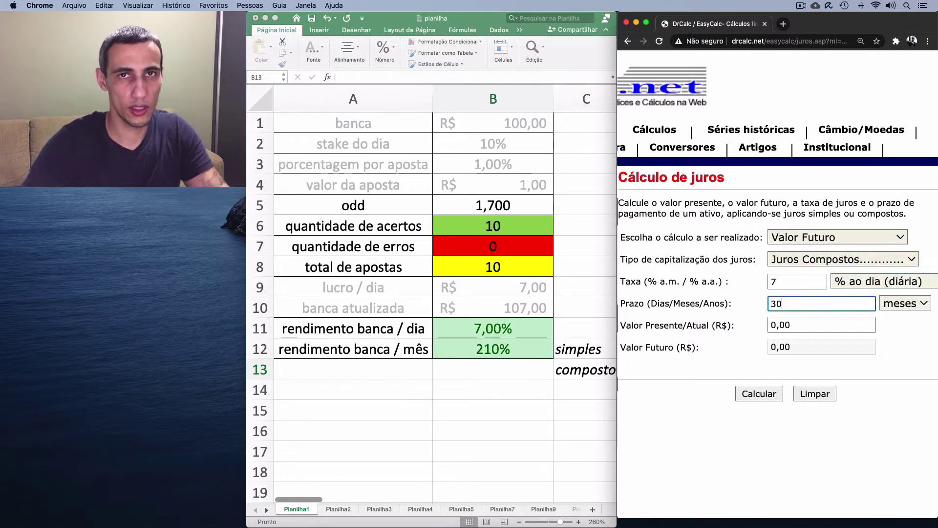
key("Tab")
key("space")
key("Up")
key("Escape")
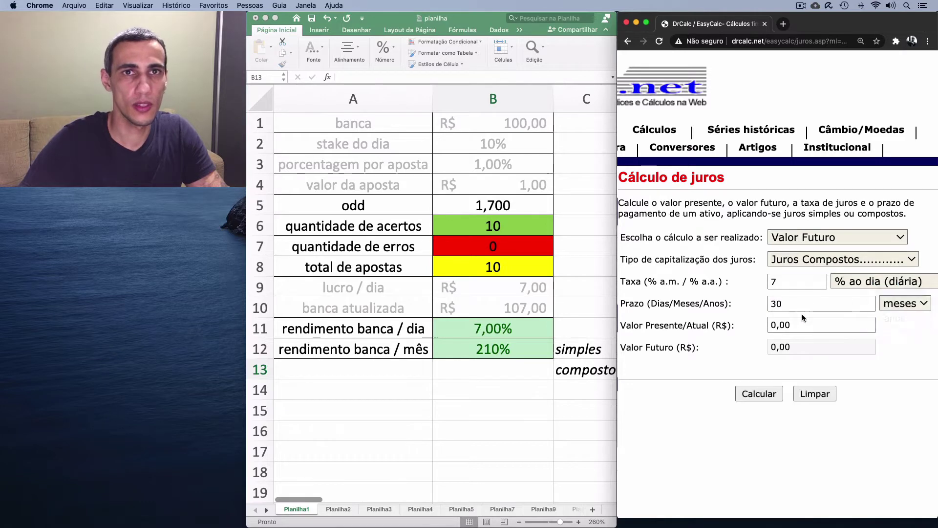
- Enter a present value of R$ 100,00 and calculate the future value
key("Tab")
type("10000")
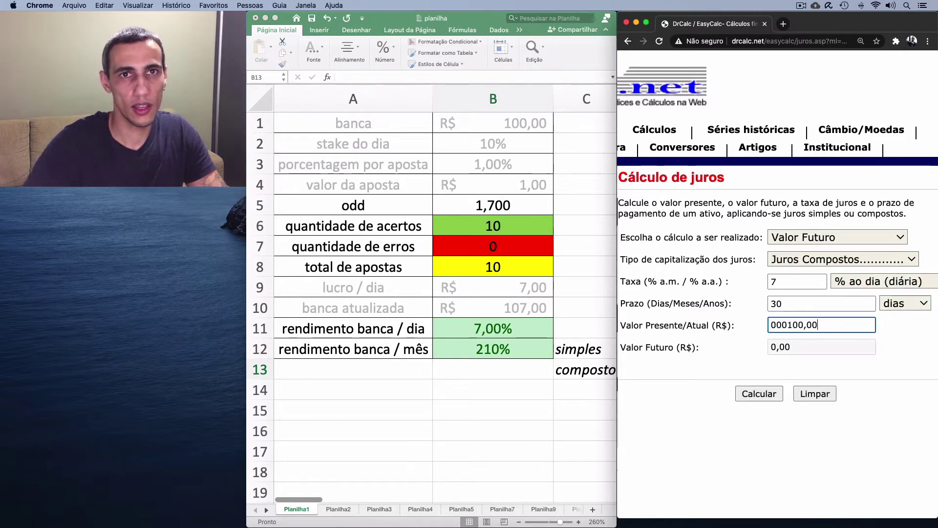
left_click(746, 393)
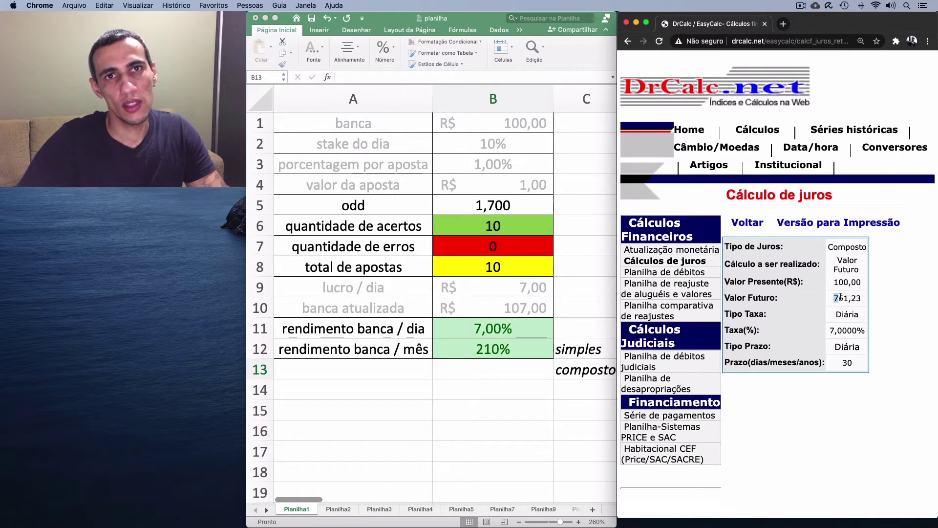
- Highlight the calculated future value, switch to the Excel sheet and enter 661% as the compound monthly return in B13
left_click_drag(840, 298, 862, 298)
left_click(489, 370)
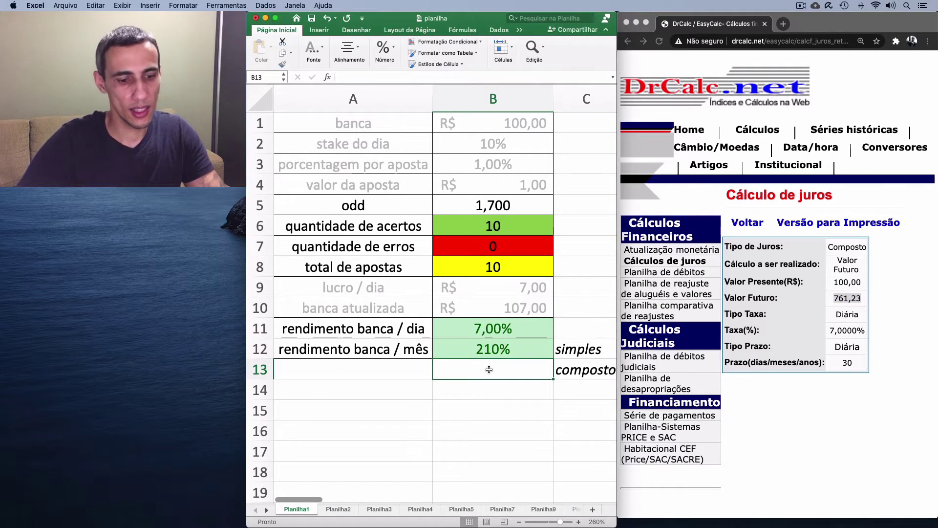
type("661")
key("Return")
left_click(490, 401)
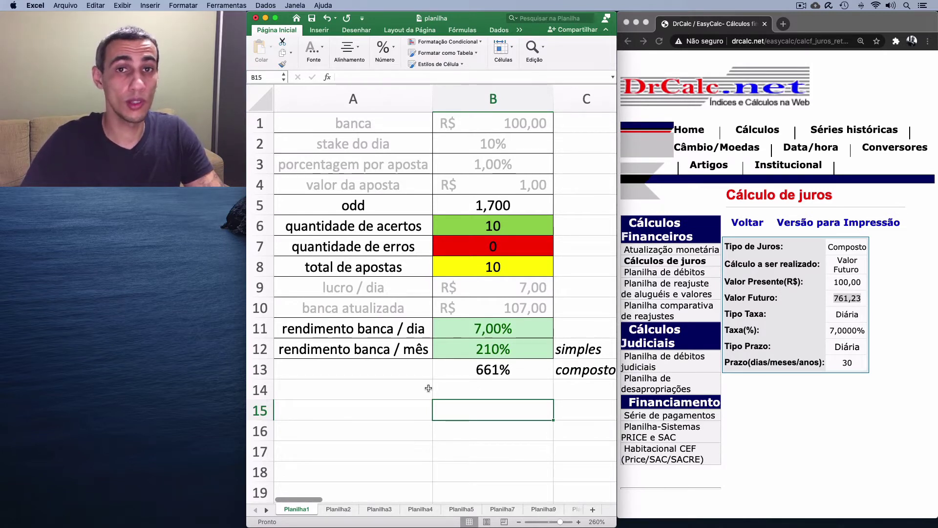
- Clear the compound monthly return in B13 and set the quantidade de acertos to 9
left_click(468, 371)
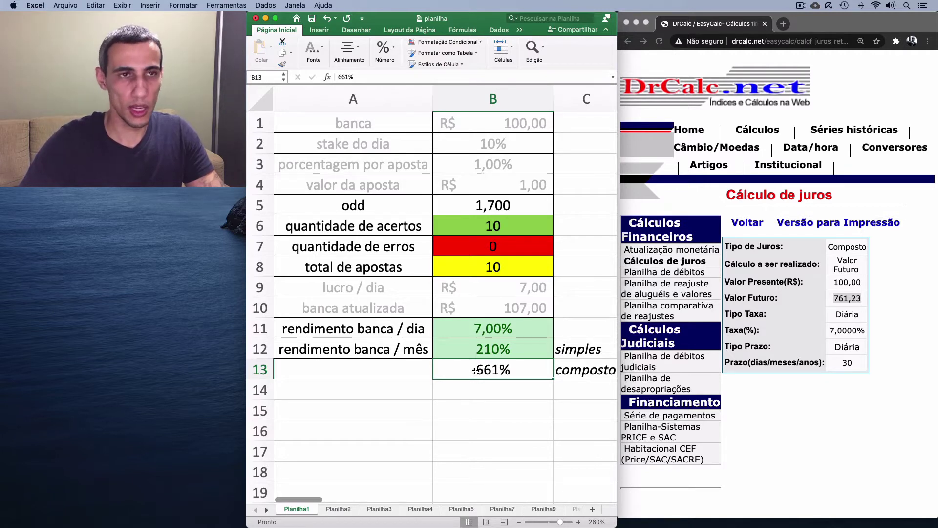
key("Delete")
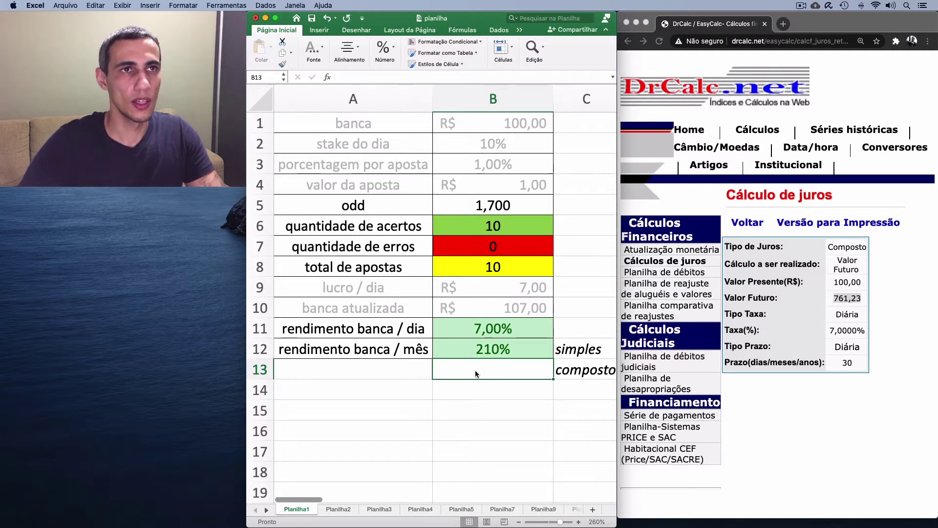
left_click(530, 225)
type("9")
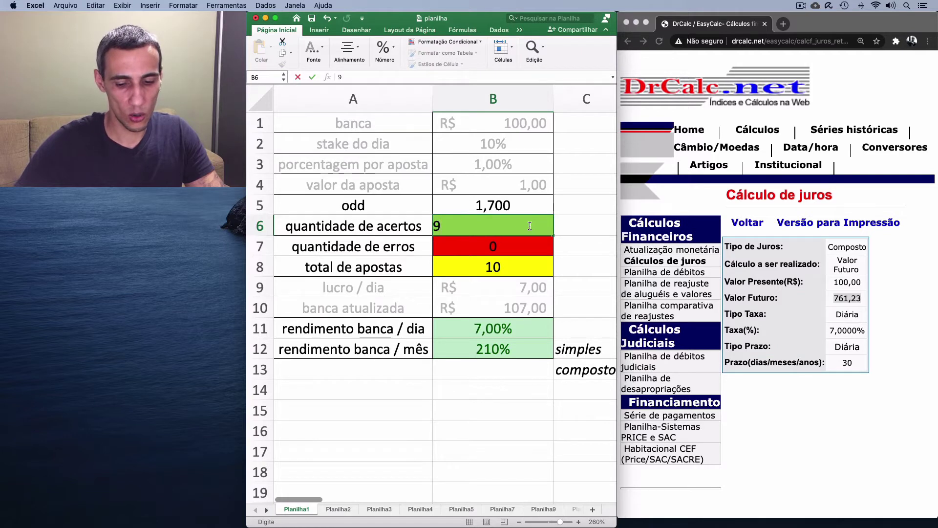
key("Return")
- Set the quantidade de erros to 1
key("BackSpace")
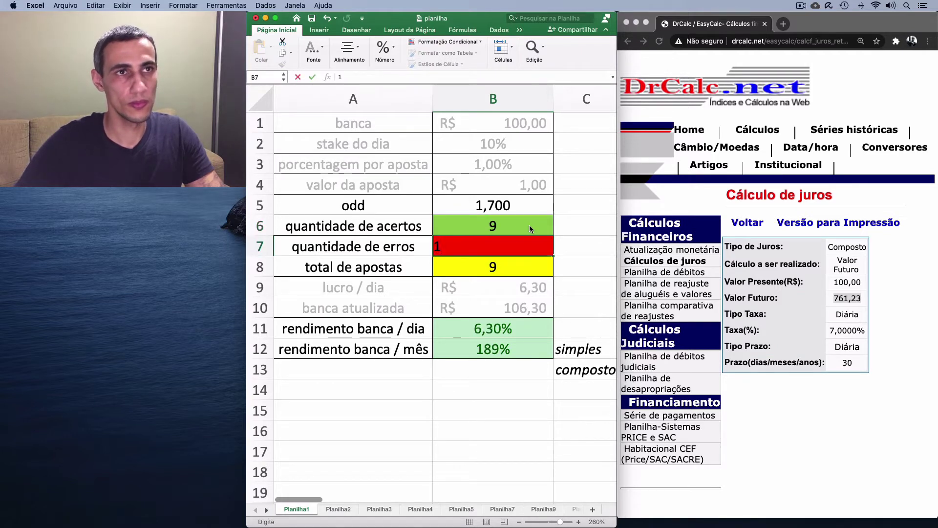
type("1")
key("Return")
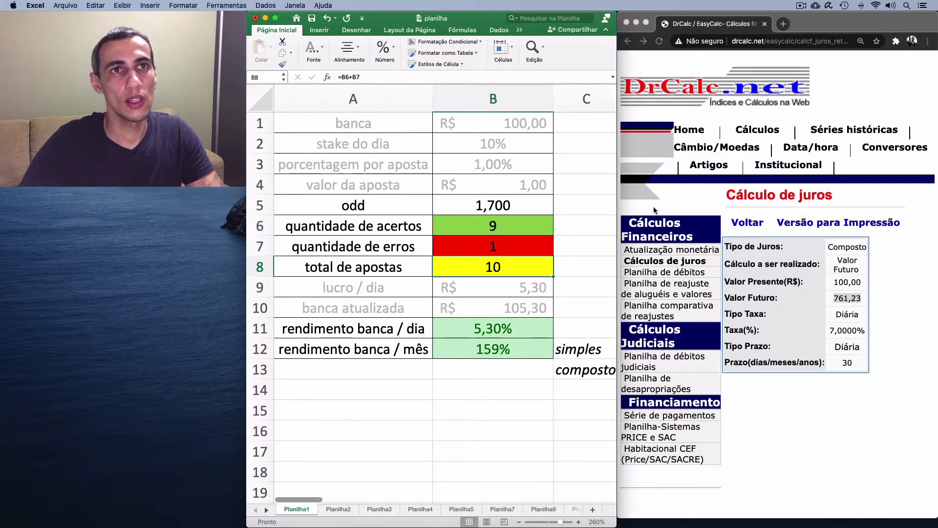
- Switch to Chrome, open a new Cálculos de juros form and choose Valor Futuro with Juros Compostos
left_click(671, 261)
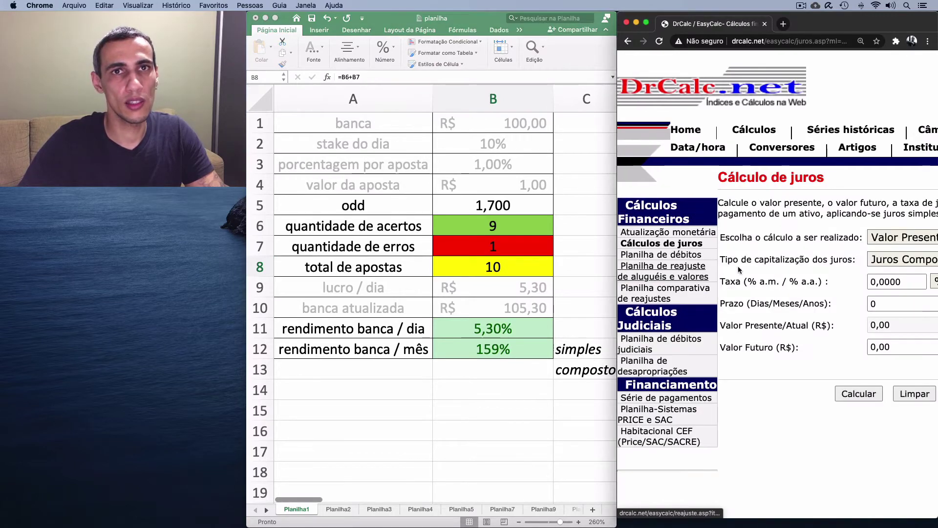
scroll(831, 259, "right", 5)
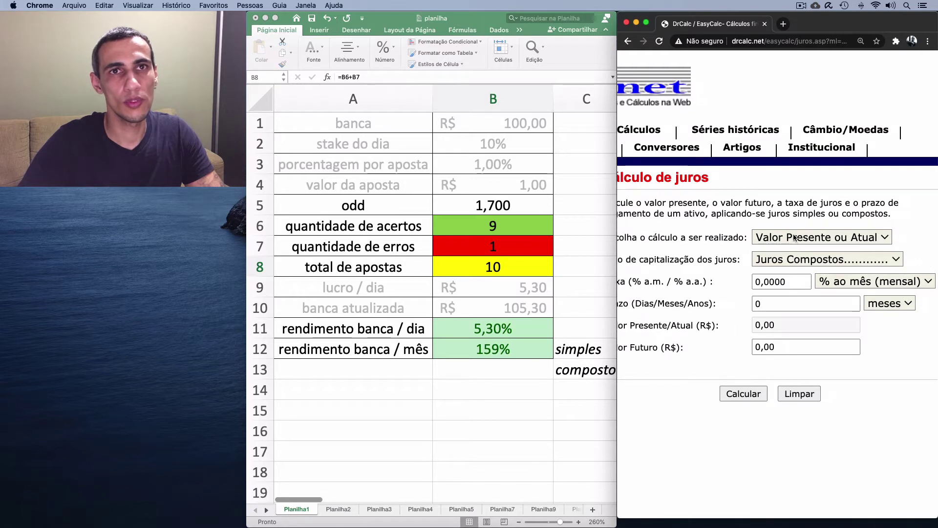
left_click(794, 237)
left_click(787, 252)
left_click(806, 259)
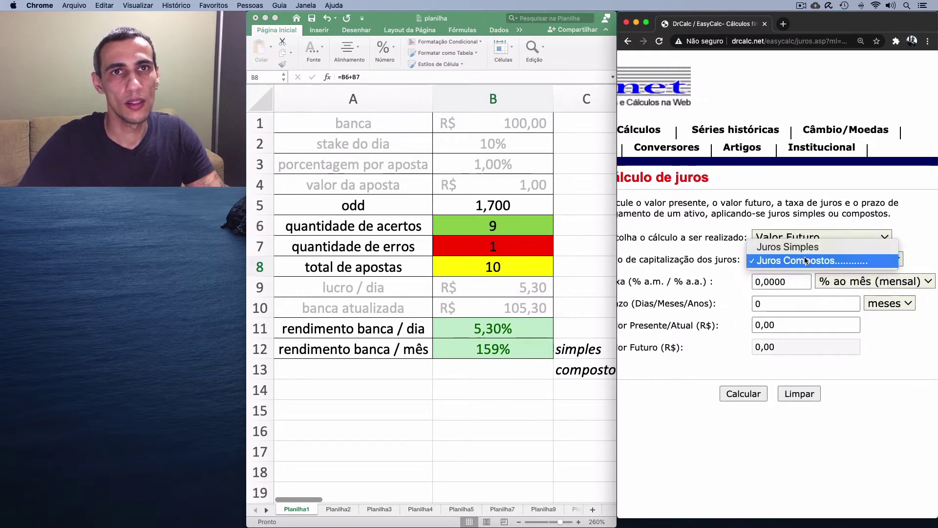
left_click(806, 260)
- Set the interest rate to 5,3 % ao dia (diária)
left_click(840, 281)
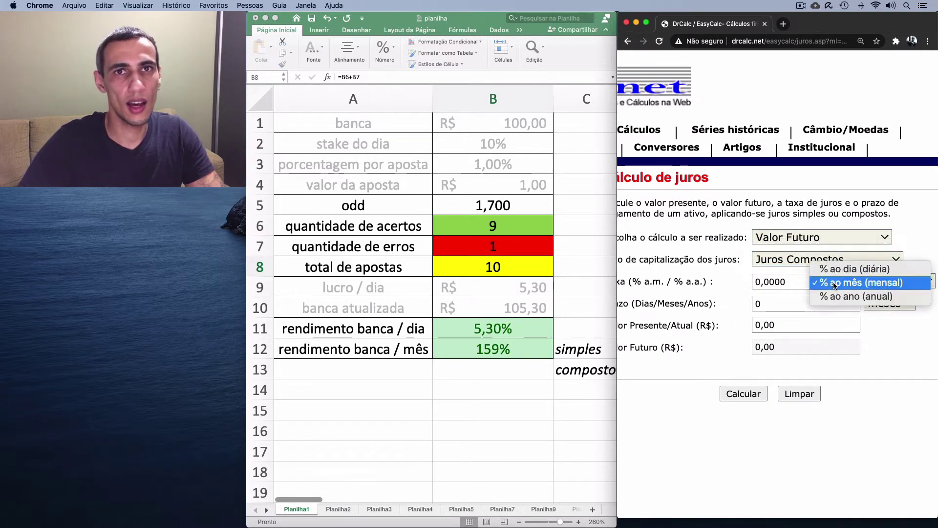
left_click(840, 270)
double_click(796, 280)
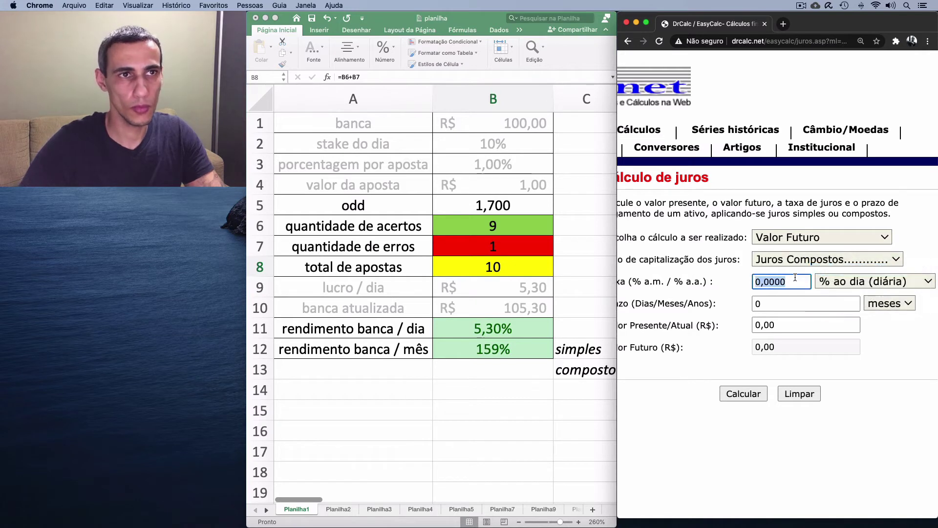
type("5,3")
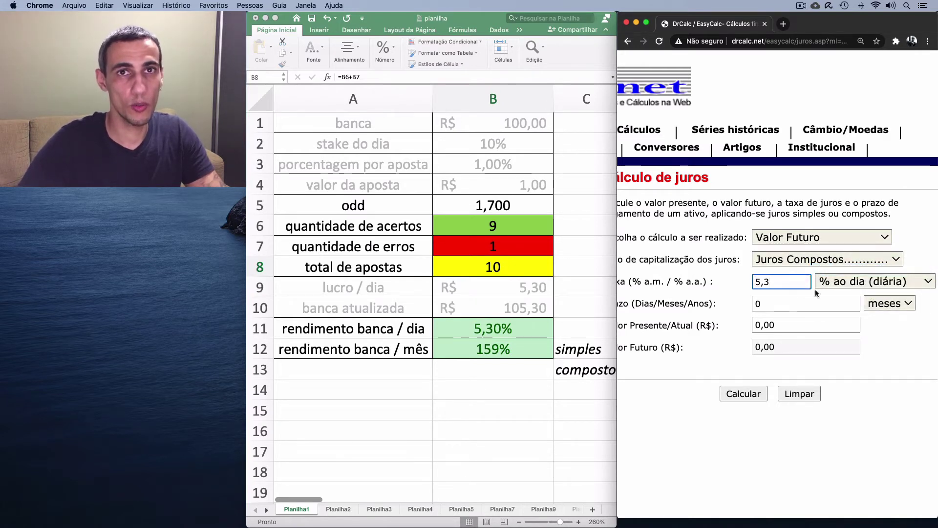
- Set the calculation term to 30 dias
left_click(883, 304)
left_click(877, 291)
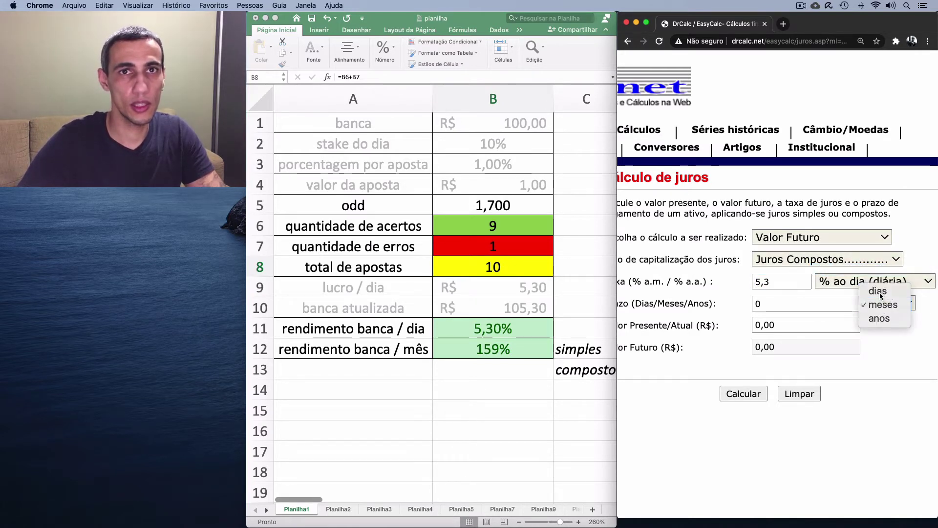
left_click(807, 306)
double_click(807, 306)
type("30")
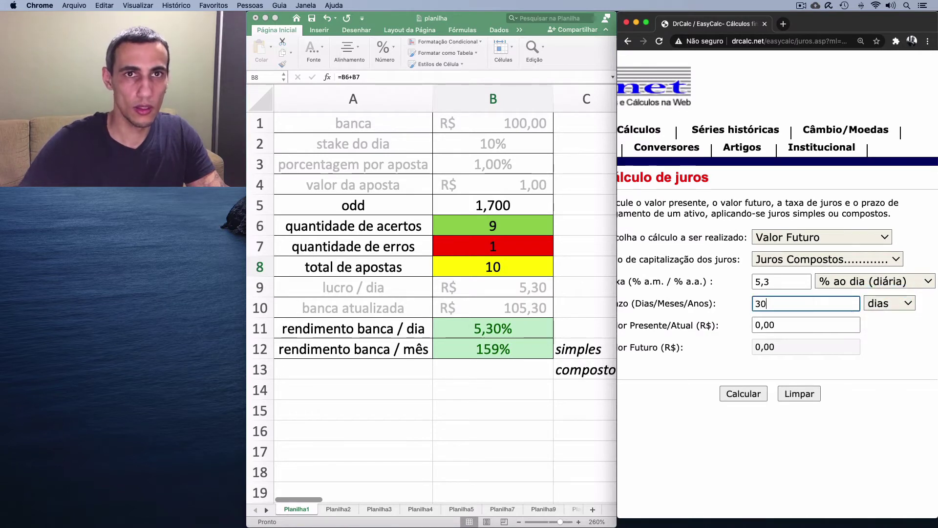
- Enter R$ 100,00 as the present value and calculate the compound future value
left_click(784, 322)
type("10000")
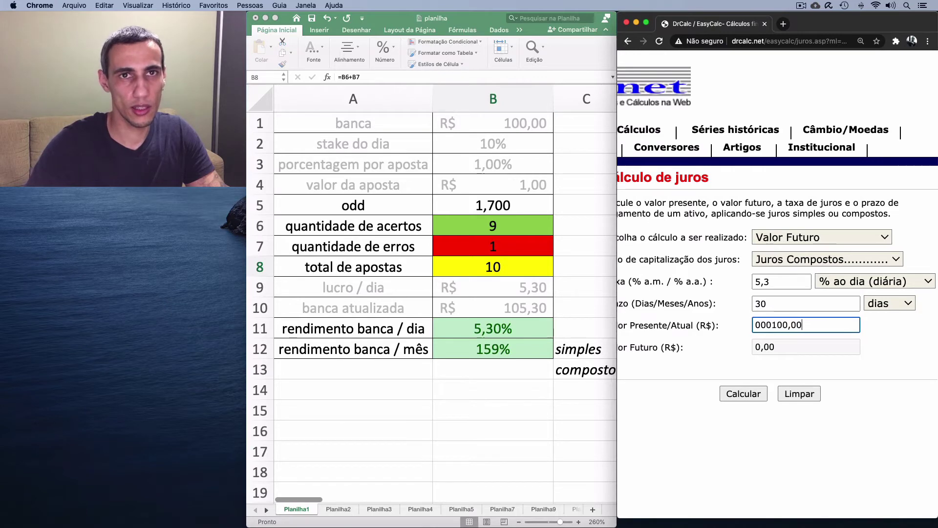
left_click(730, 393)
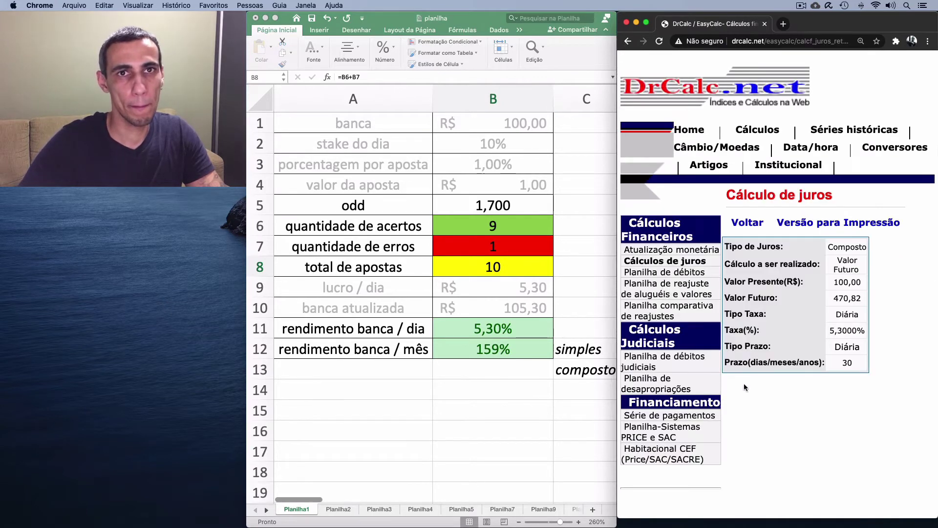
- Switch to the Excel sheet and enter 370% as the compound monthly return in B13
left_click(475, 382)
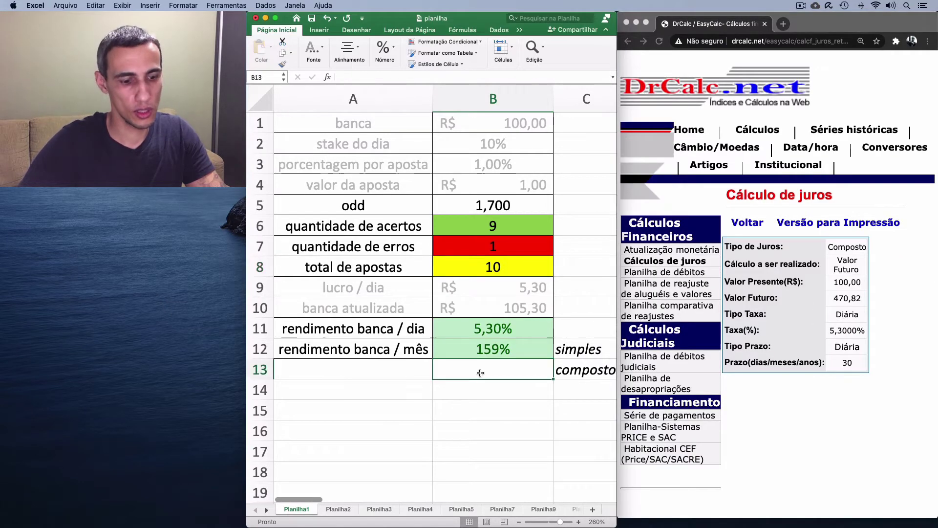
type("370")
key("Return")
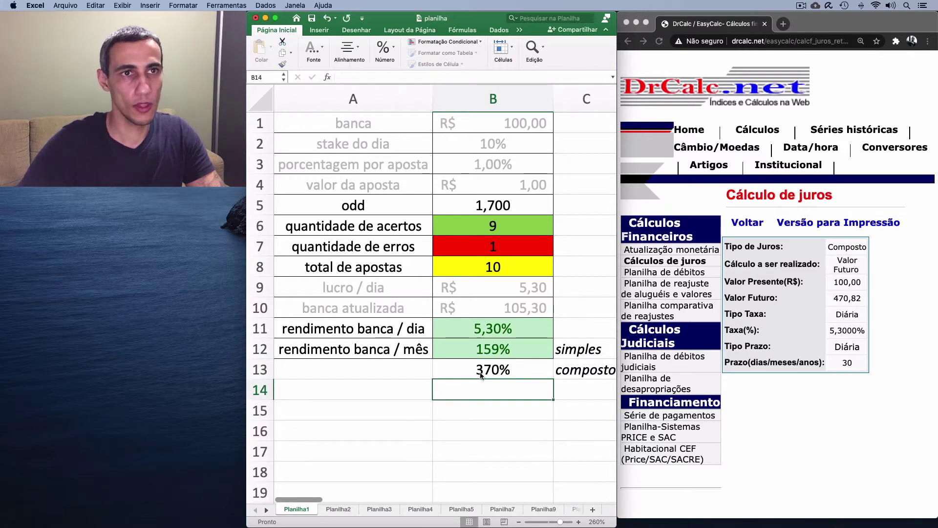
- Clear the compound monthly return in B13
left_click(511, 249)
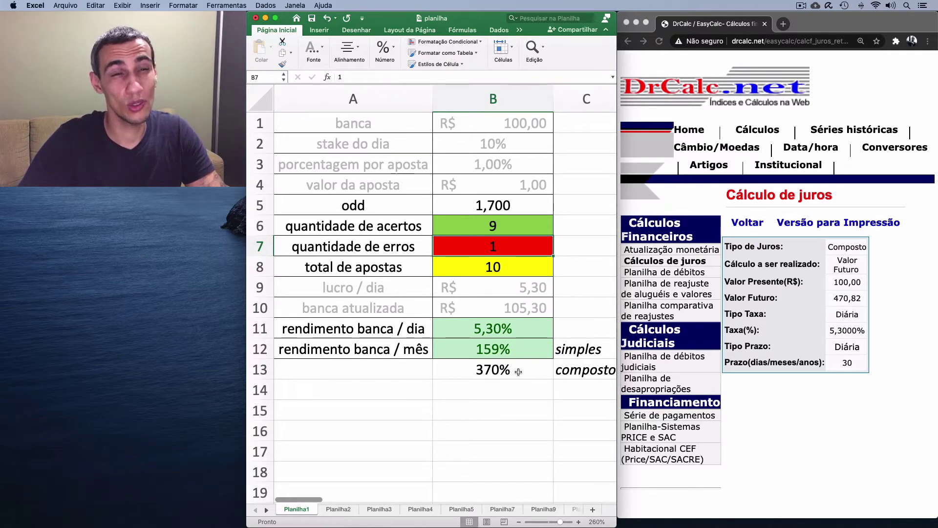
left_click(514, 225)
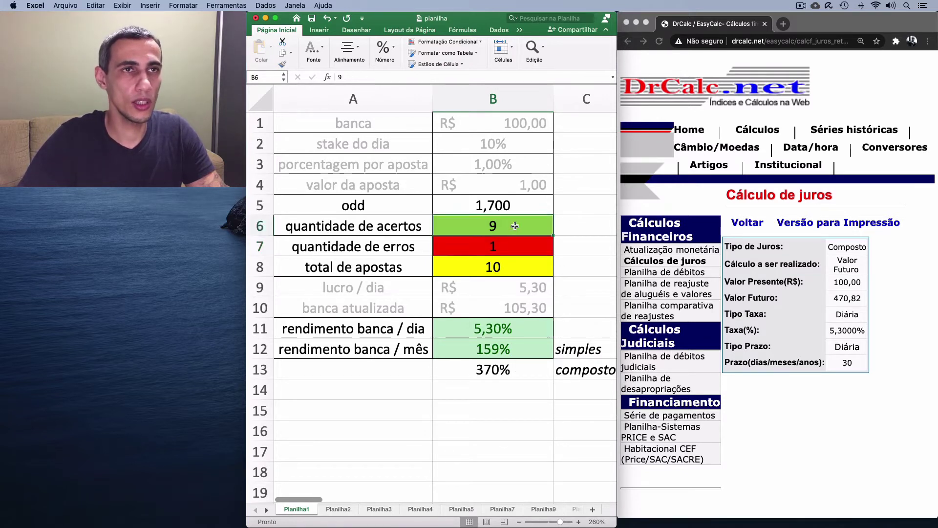
left_click(522, 375)
key("Delete")
- Set the quantidade de acertos to 8 and the quantidade de erros to 2
left_click(514, 227)
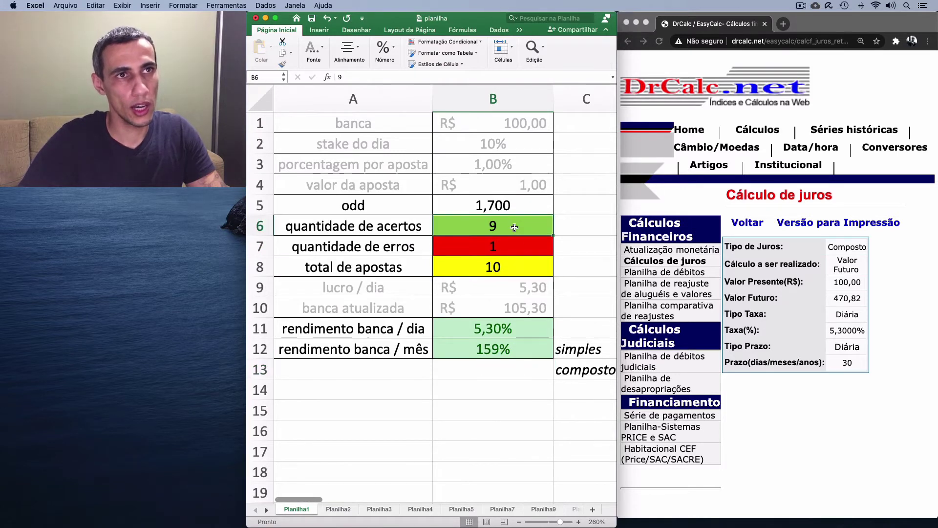
type("8")
key("Return")
type("2")
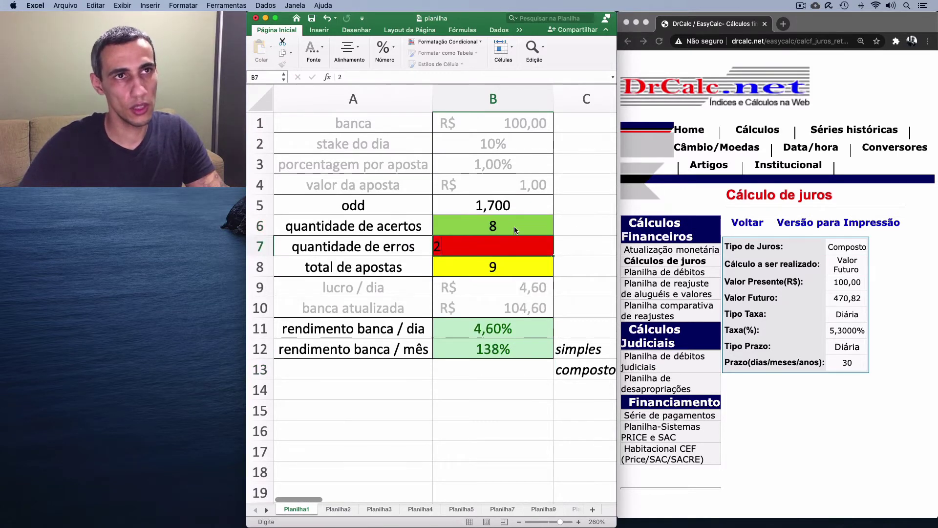
key("Return")
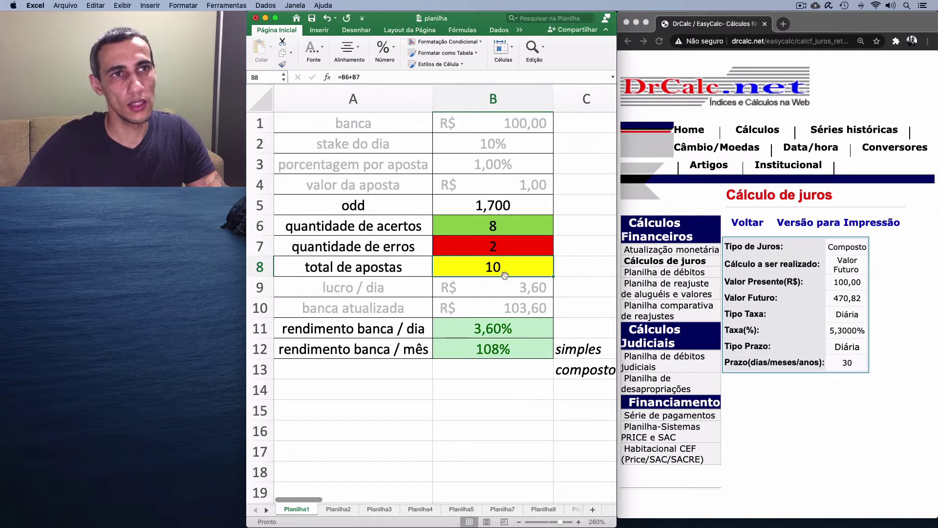
- Select the daily return in B11, go back to the interest form in Chrome and set the daily rate to 3,6
left_click(505, 328)
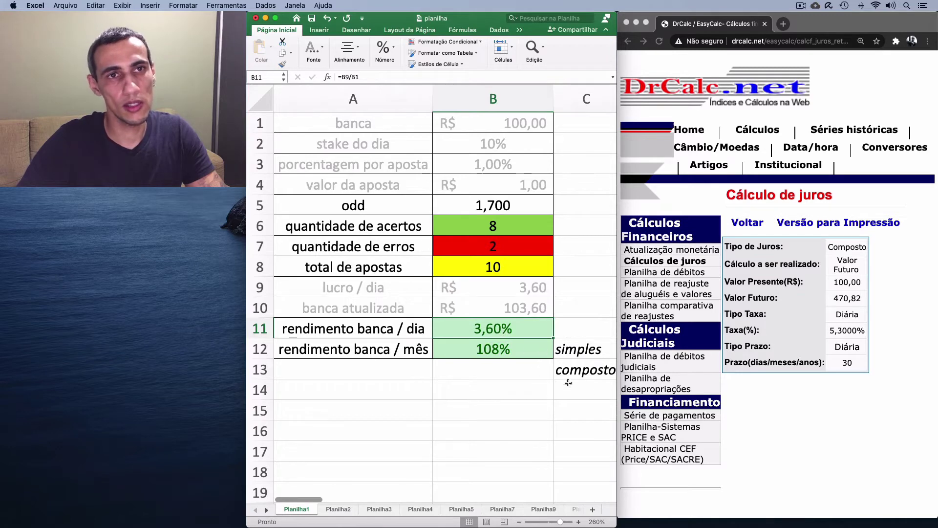
left_click(764, 319)
left_click(629, 43)
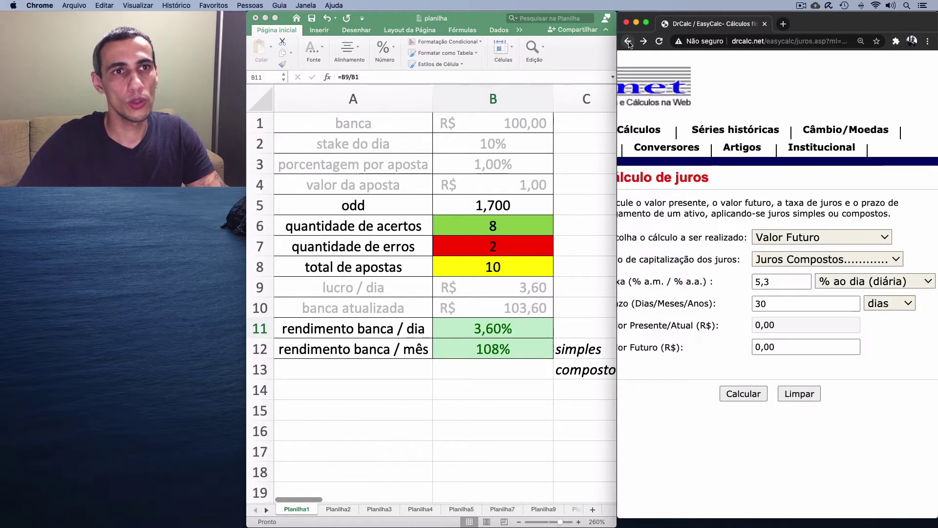
double_click(773, 281)
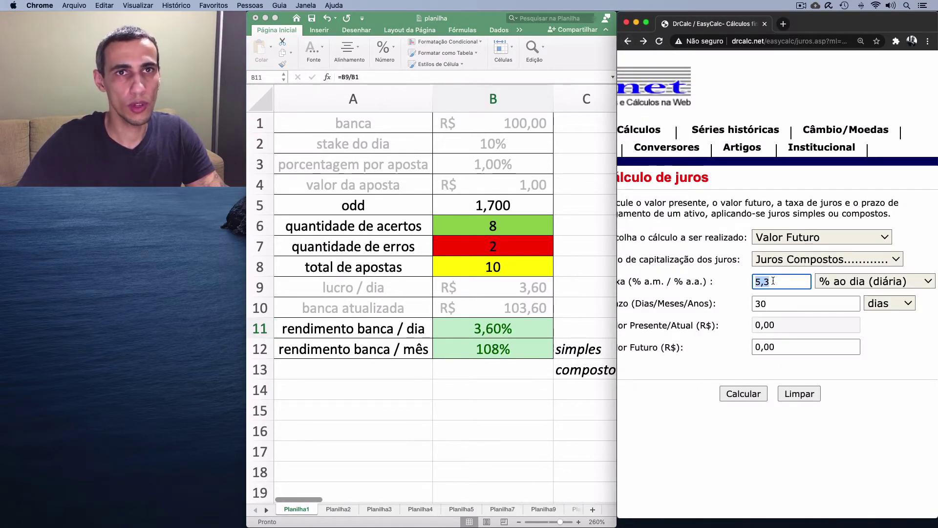
type("3,6")
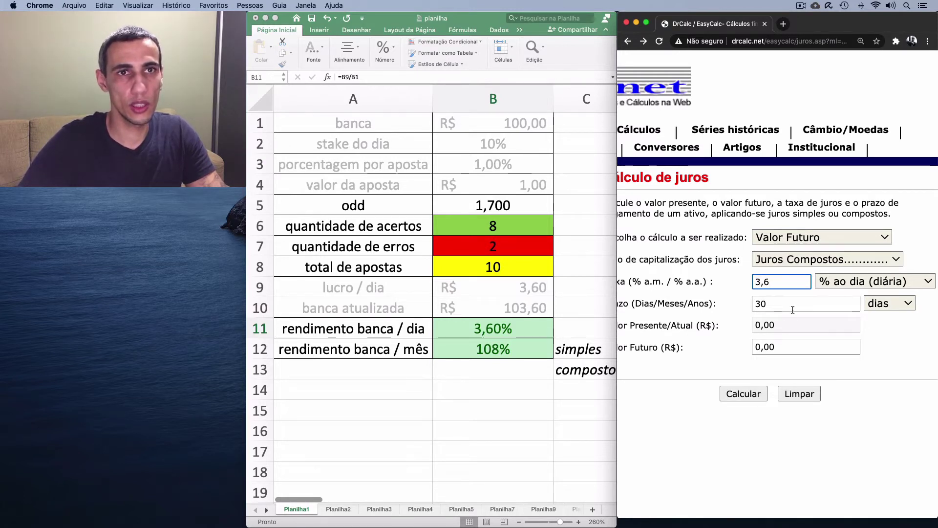
- Reselect Valor Futuro as the calculation so that the present value field accepts input
left_click(815, 237)
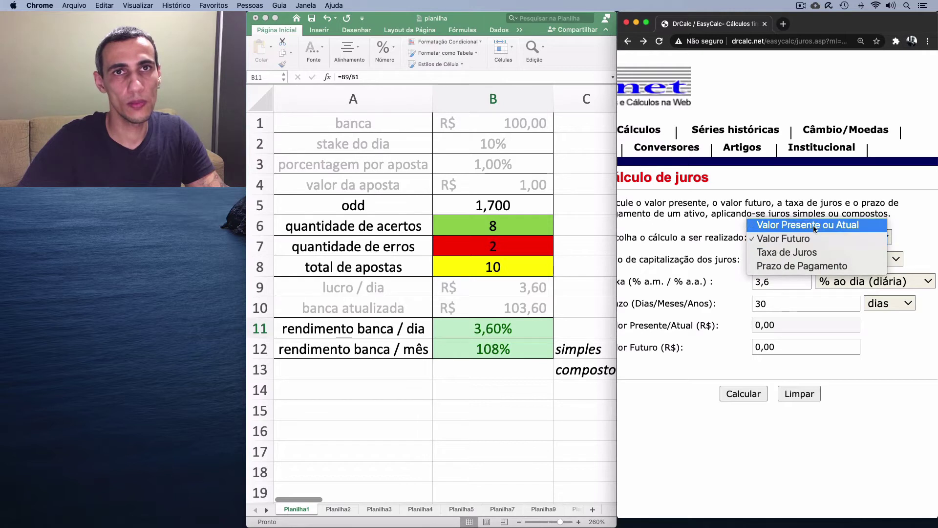
left_click(812, 224)
left_click(807, 237)
left_click(790, 253)
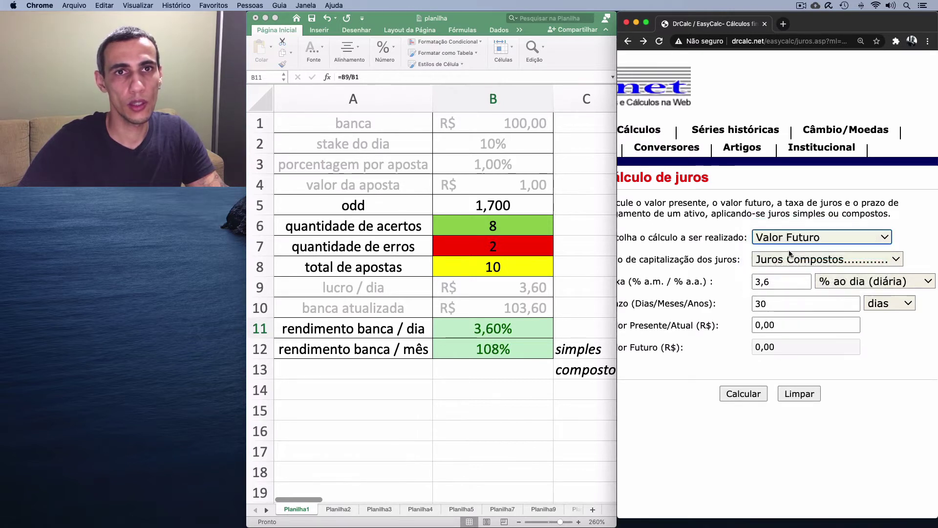
- Fill in a present value of R$ 100,00 and run the future value calculation
left_click(806, 325)
type("10")
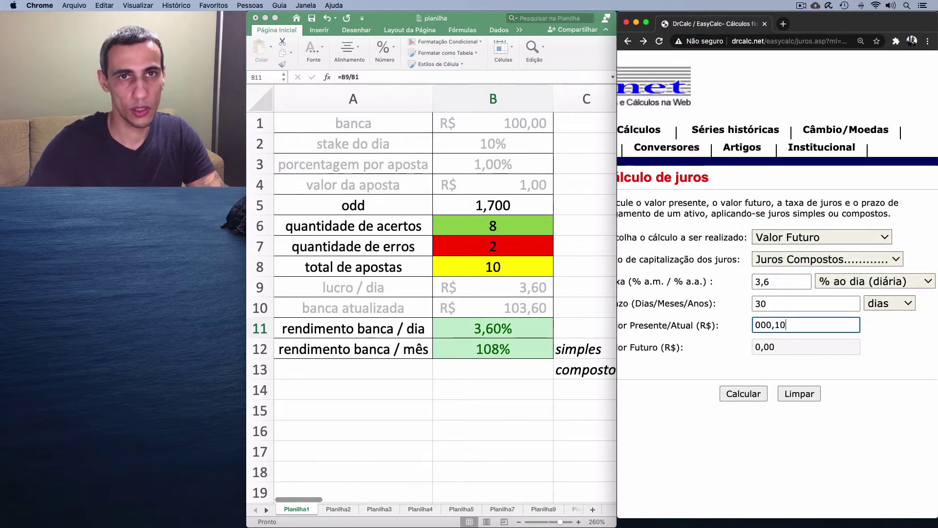
type("0,00")
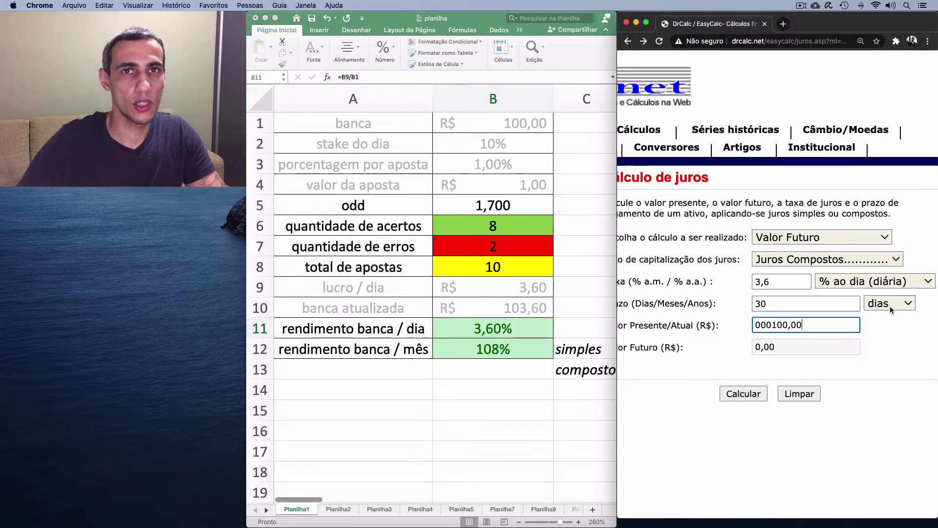
left_click(743, 393)
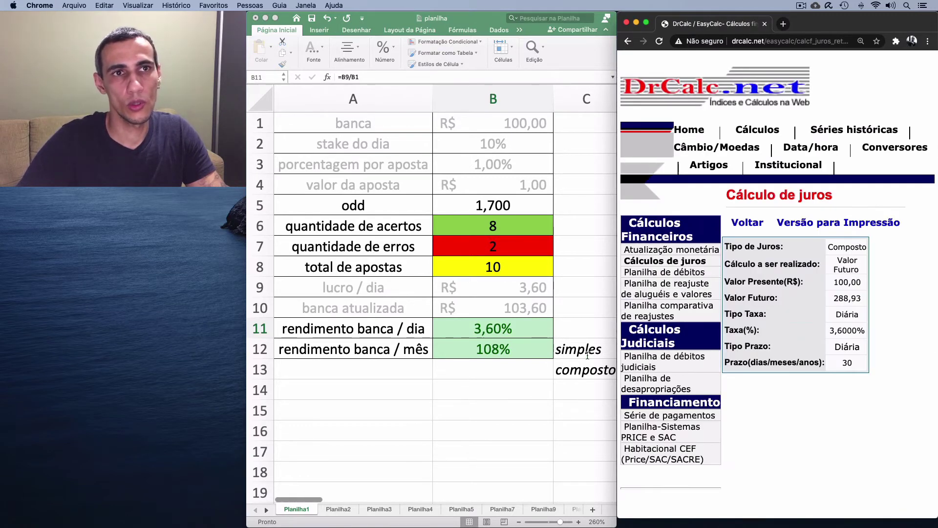
- Switch to the Excel sheet and enter 188% as the compound monthly return in B13
left_click(479, 368)
type("188")
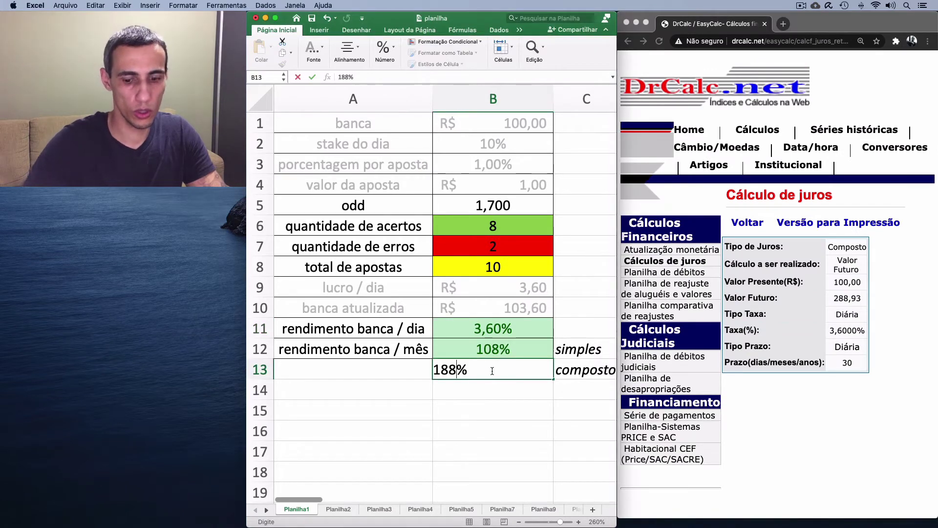
key("Return")
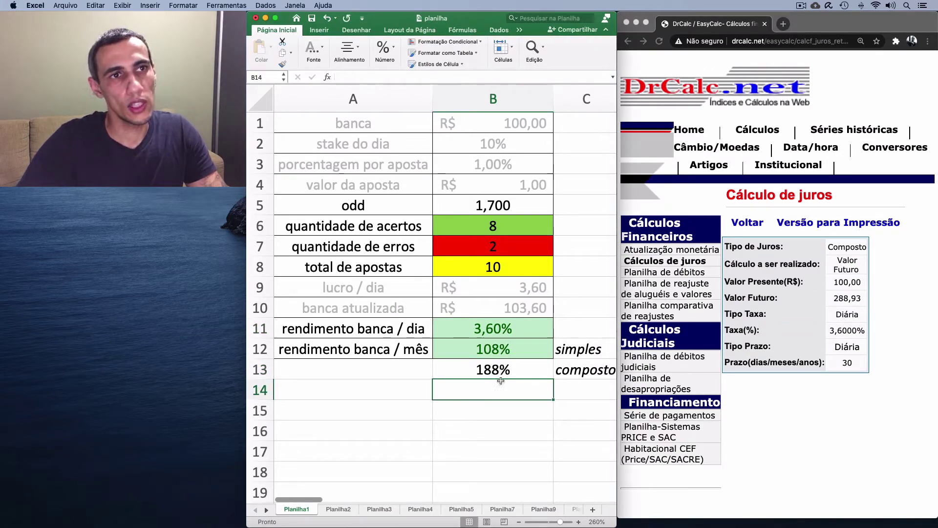
- Remove the 188% compound monthly return from B13
left_click(514, 370)
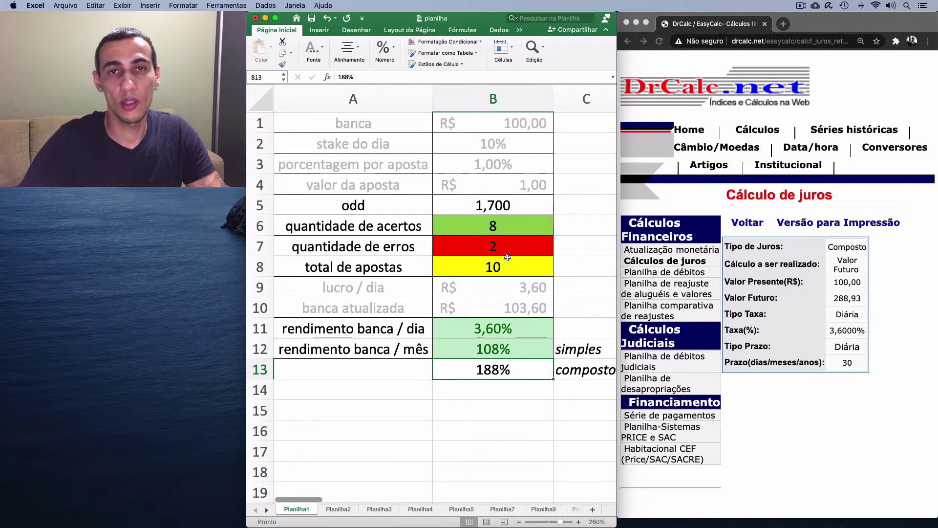
left_click(508, 200)
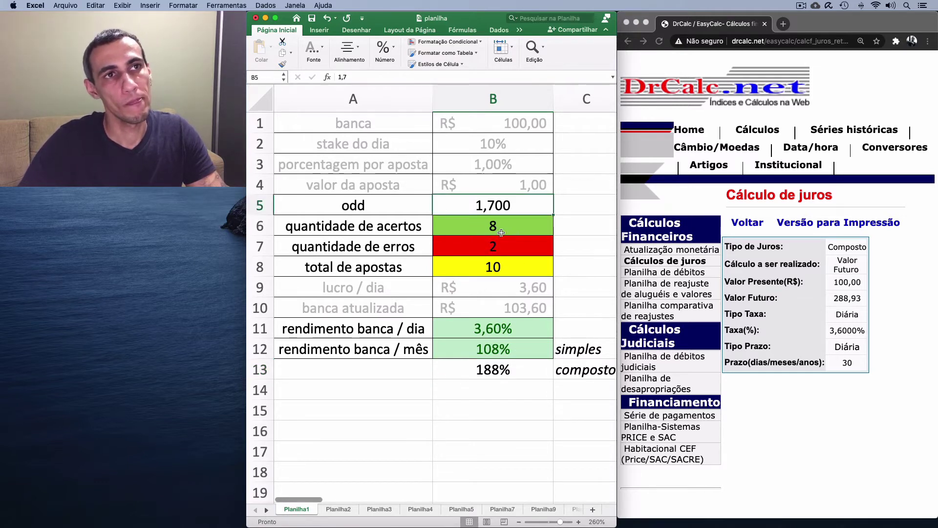
key("Return")
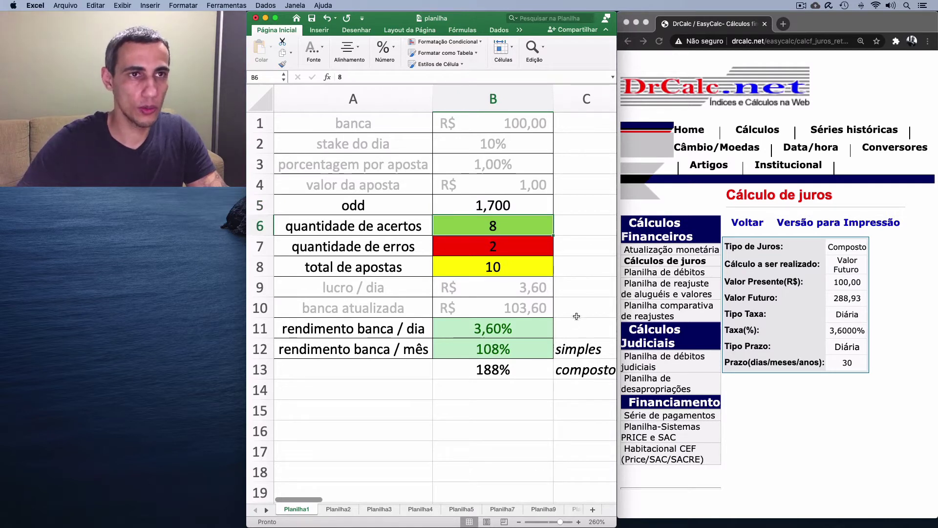
key("cmd+z")
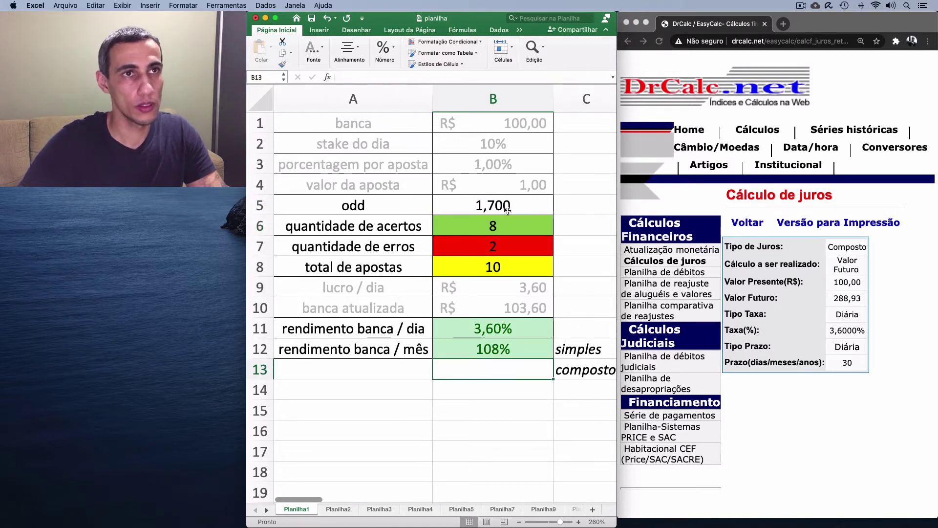
- Set the quantidade de acertos to 7 and the quantidade de erros to 3, and select the daily return in B11
type("7")
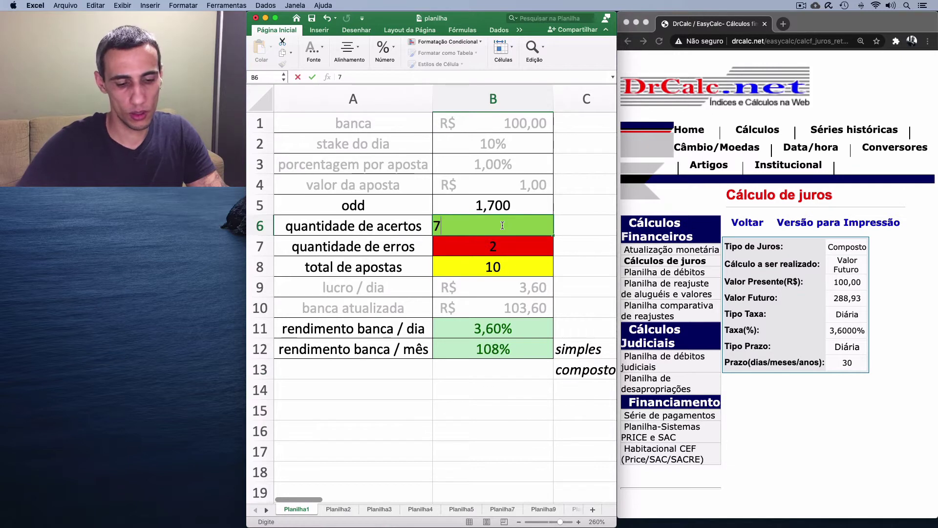
key("Return")
type("3")
key("Return")
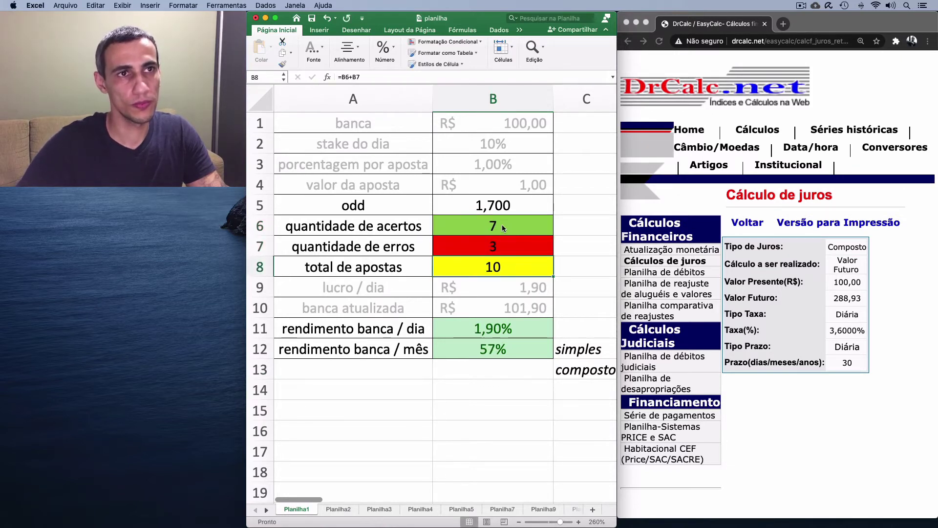
left_click(506, 329)
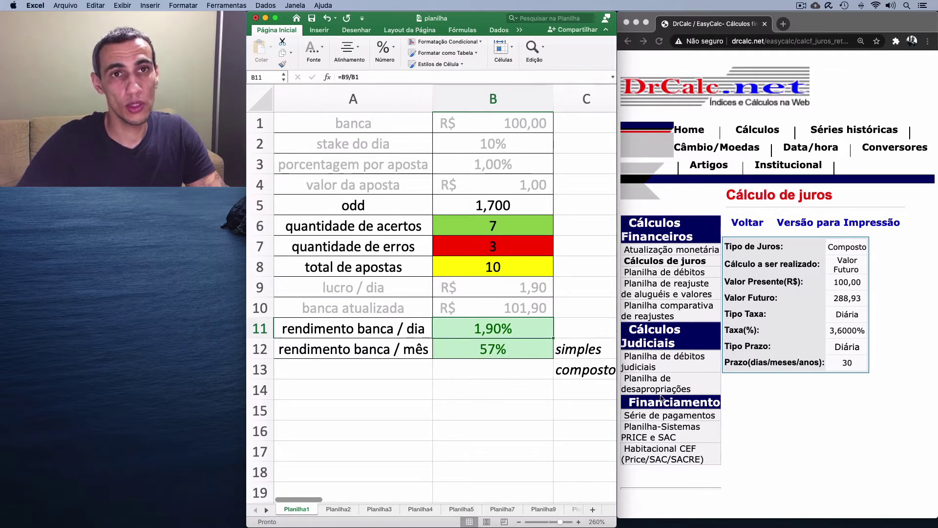
- Switch to the DrCalc page in Chrome, return to the interest calculation form and set the daily rate to 1,90
left_click(779, 398)
left_click(629, 40)
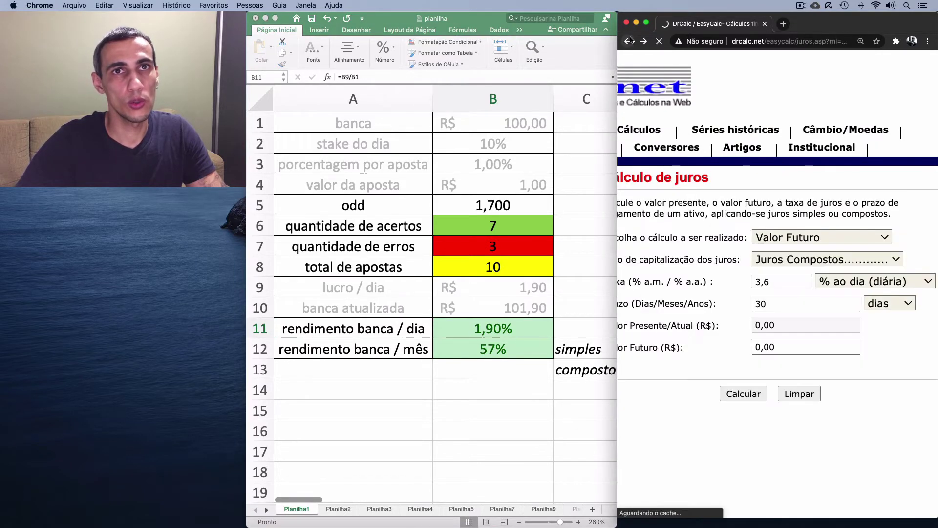
left_click(777, 278)
key("super+a")
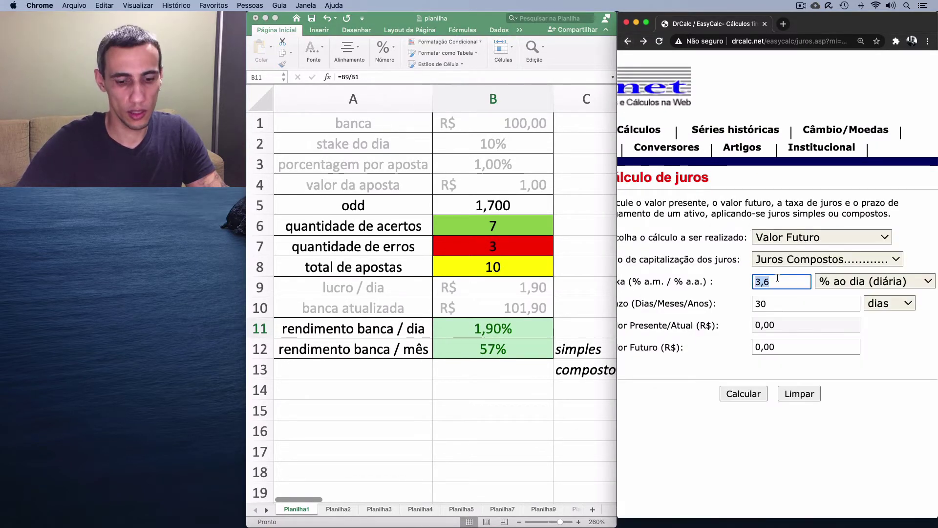
type("1,90")
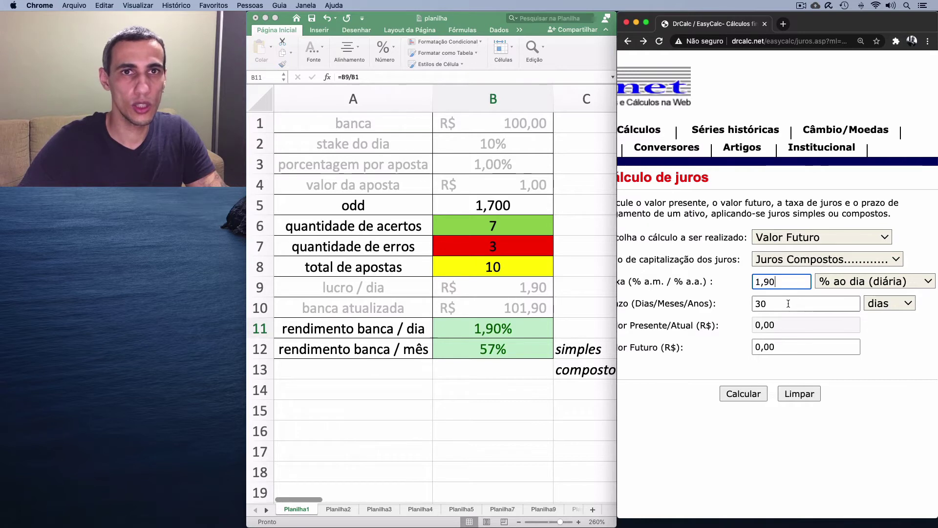
- Choose Valor Futuro as the calculation, enter a present value of R$ 100,00 and run it for the 1,90% rate
left_click(762, 303)
left_click(787, 238)
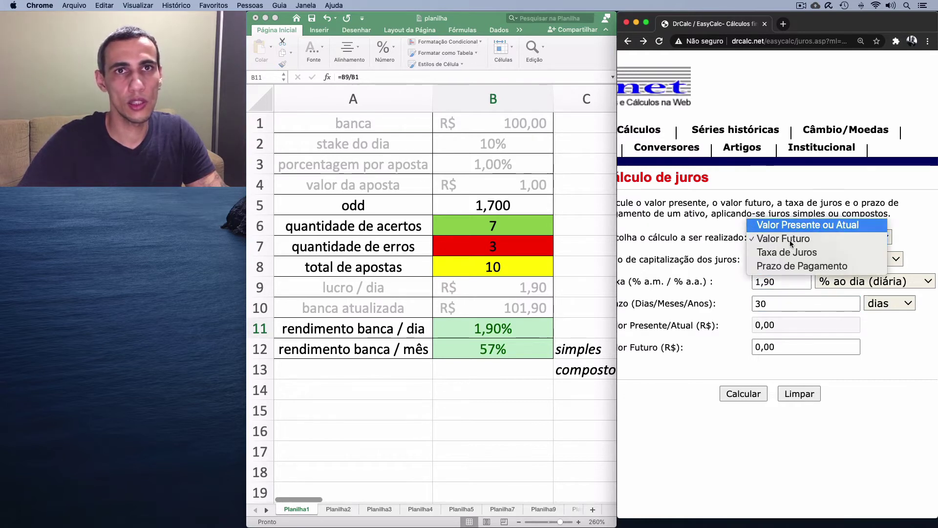
left_click(785, 253)
left_click(778, 325)
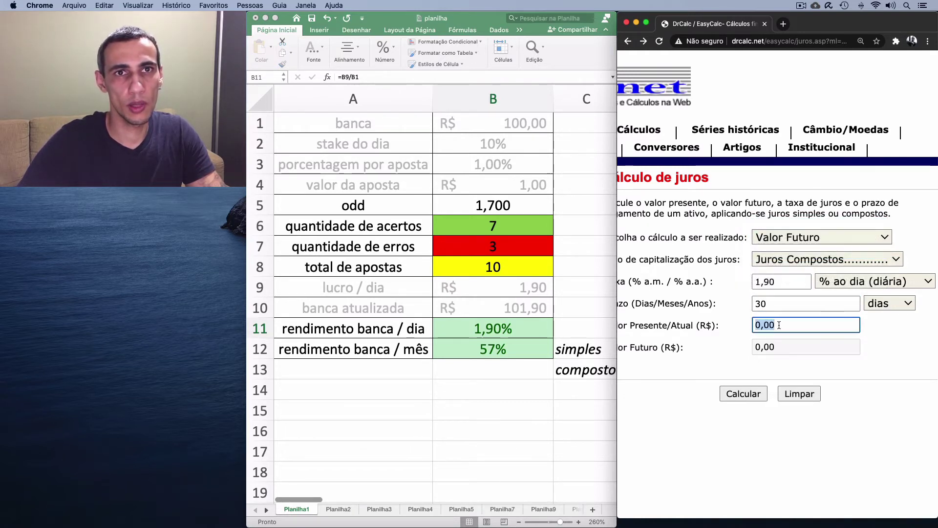
type("10000")
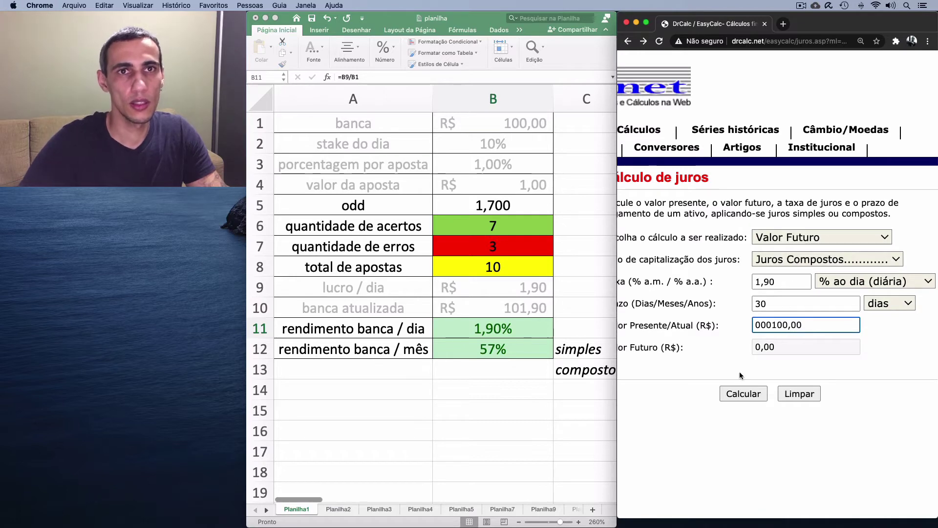
left_click(740, 391)
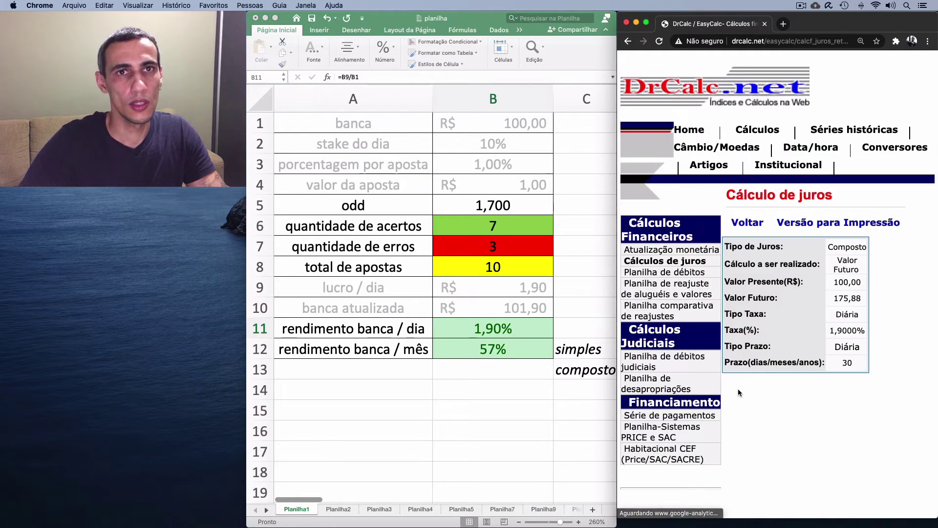
- Switch to the Excel sheet and enter 75% as the compound monthly return in B13
left_click(506, 372)
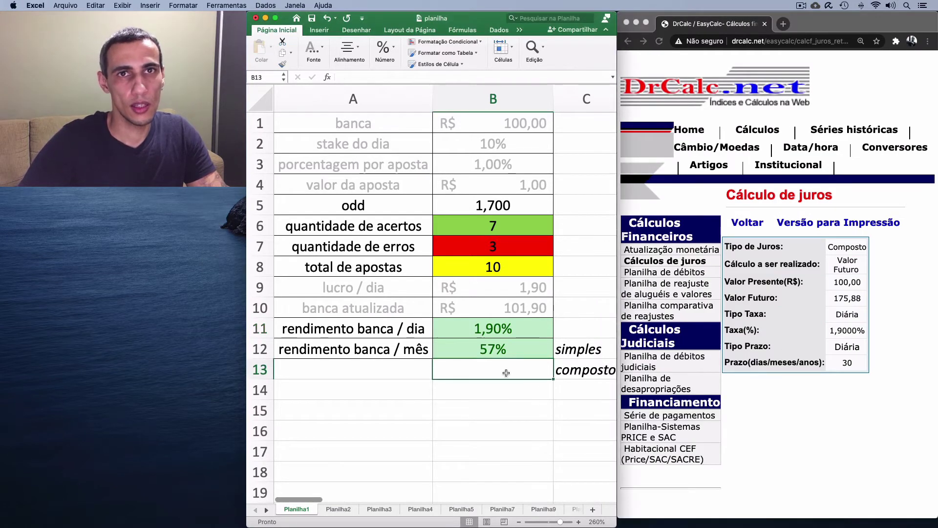
type("75%%")
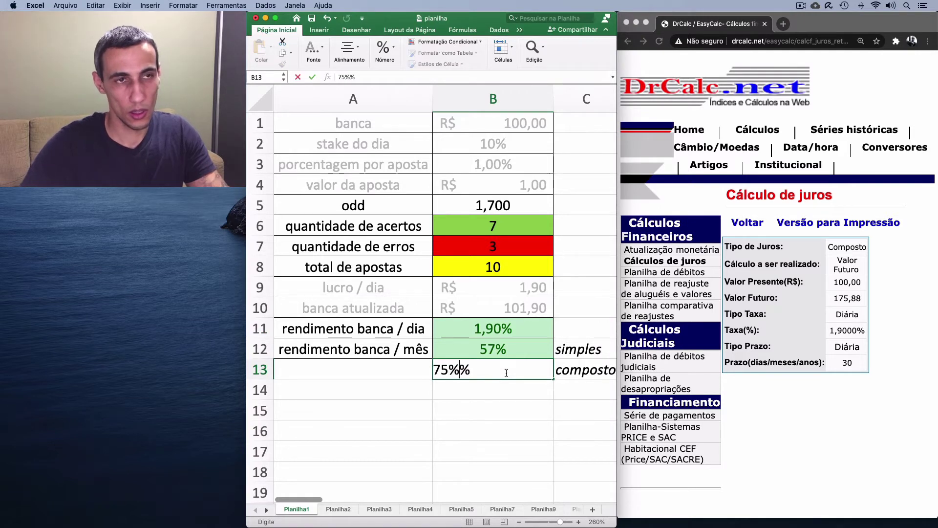
key("Return")
left_click(519, 369)
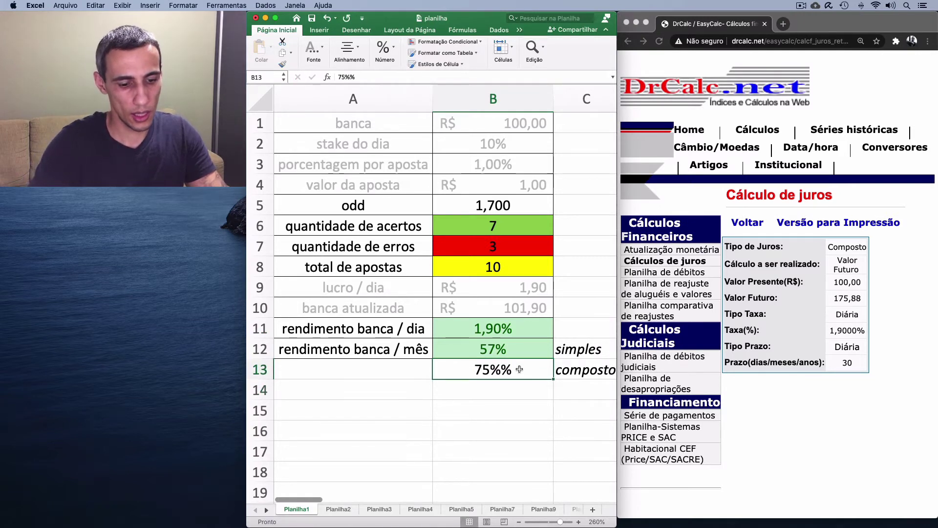
type("75")
key("Return")
left_click(512, 431)
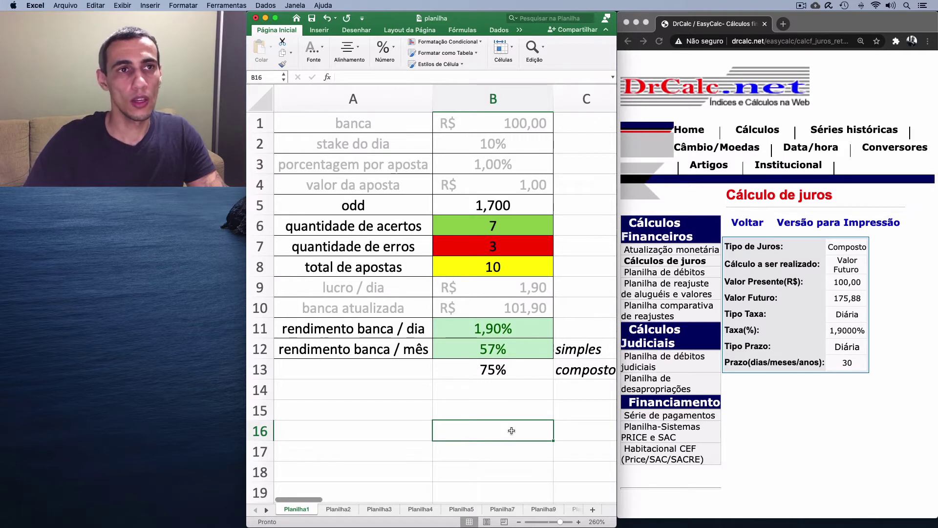
left_click(518, 371)
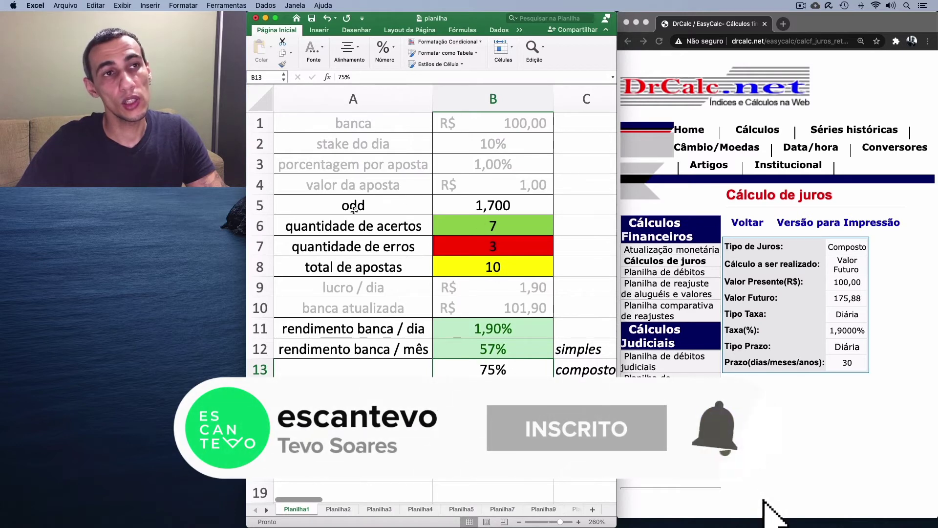
left_click(378, 393)
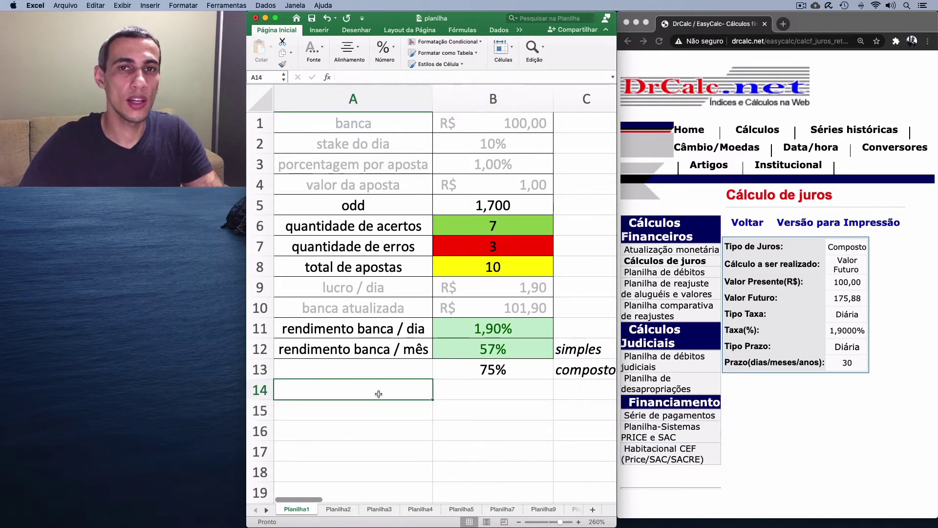
left_click(477, 248)
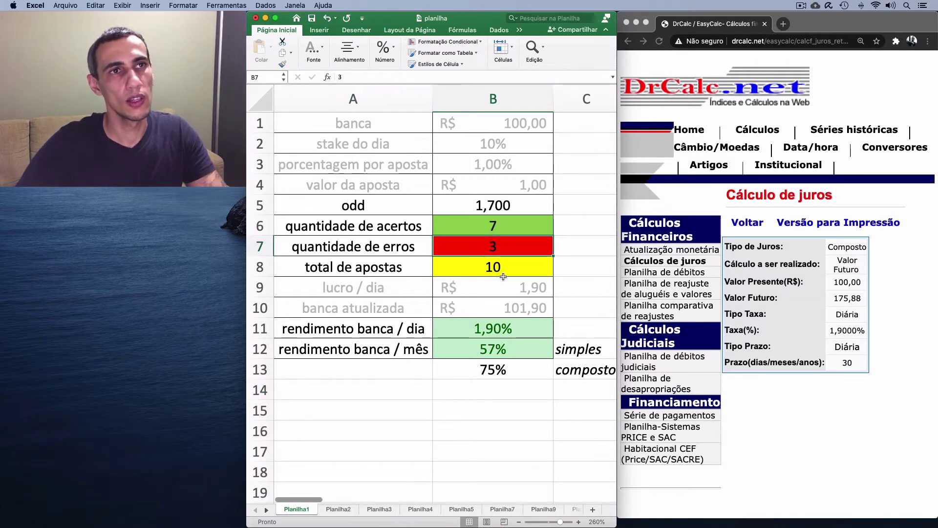
- Set the quantidade de acertos to 6 and the quantidade de erros to 4, and clear the compound return in B13
left_click(504, 226)
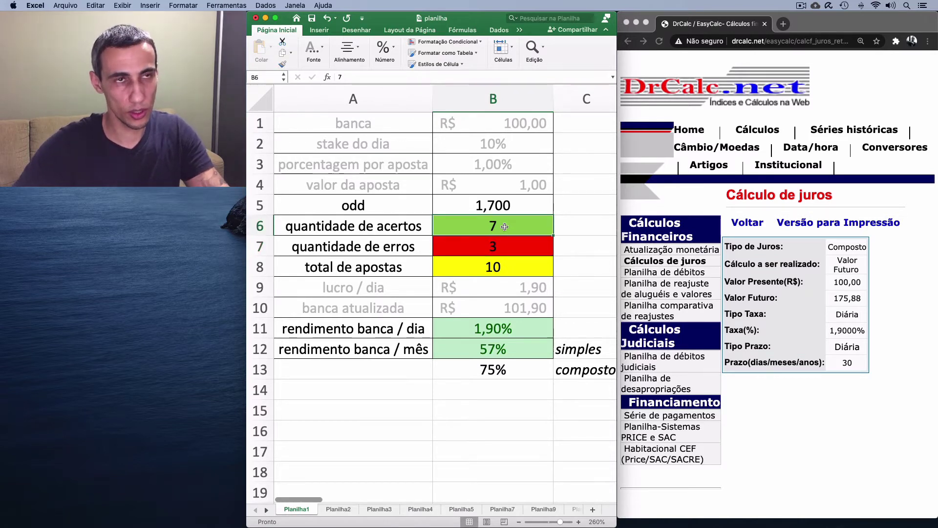
type("6")
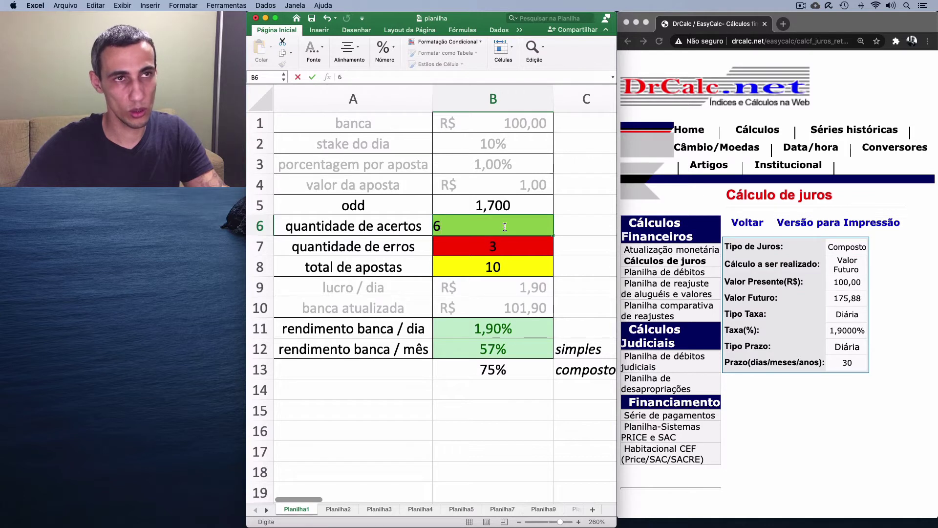
key("Return")
type("4")
key("Return")
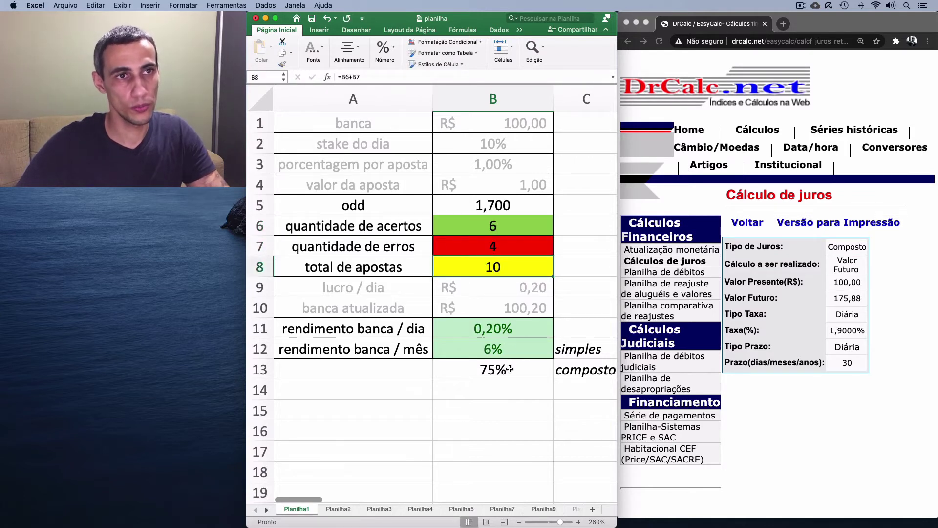
left_click(509, 368)
key("Delete")
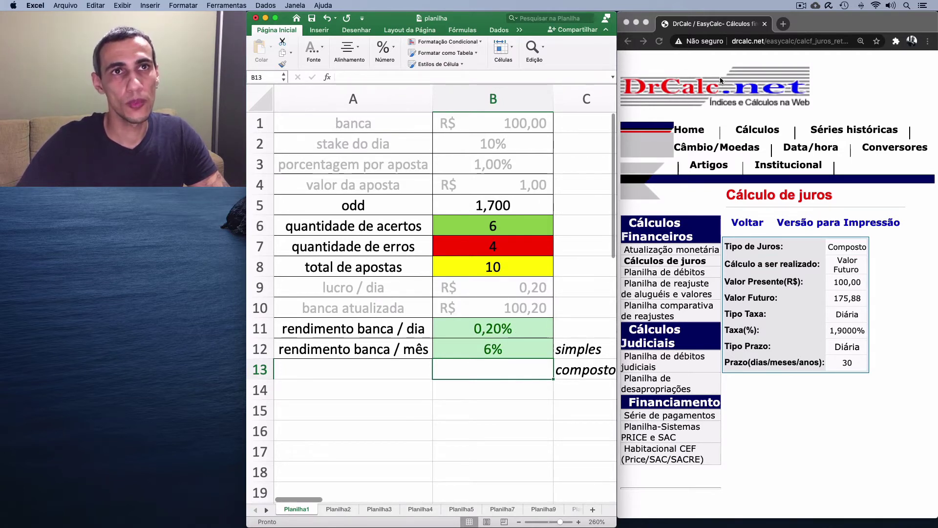
- Switch to Chrome, go back to the interest calculation form and set the daily rate to 0,20
left_click(628, 42)
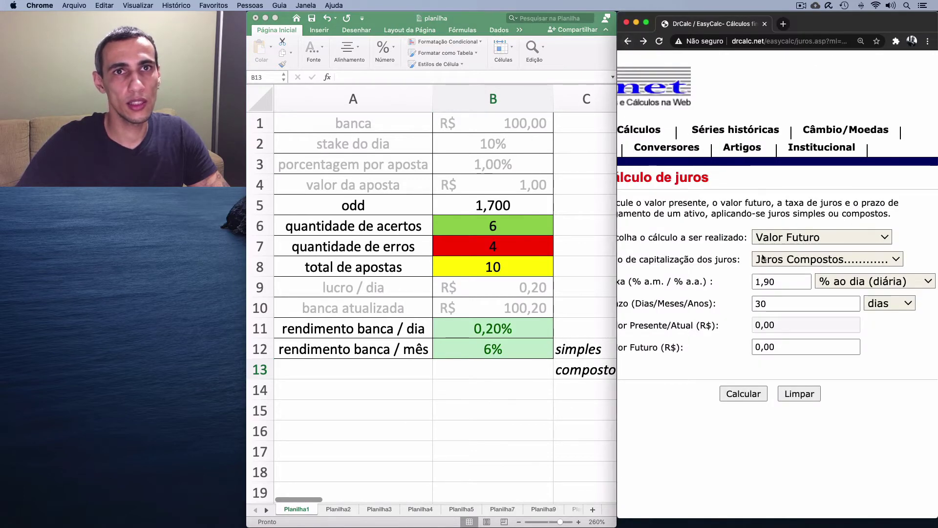
double_click(775, 282)
type("0,")
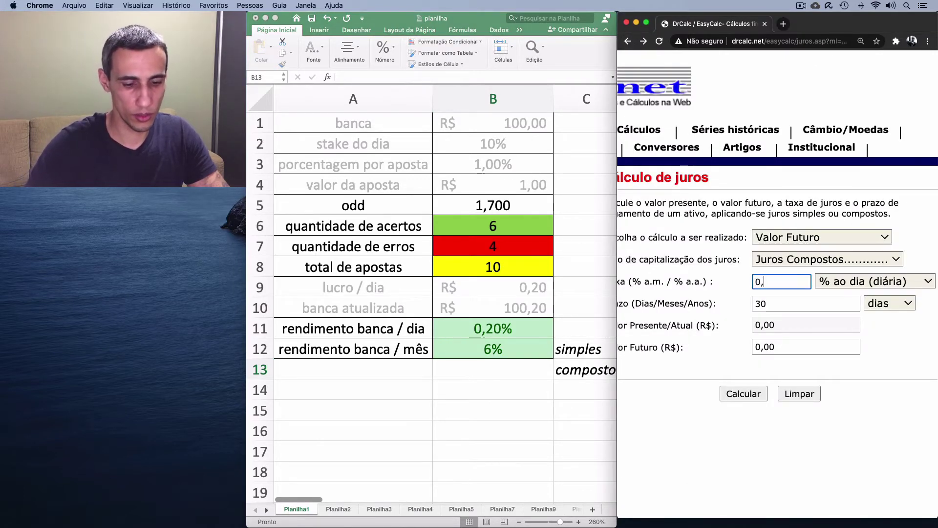
type("20")
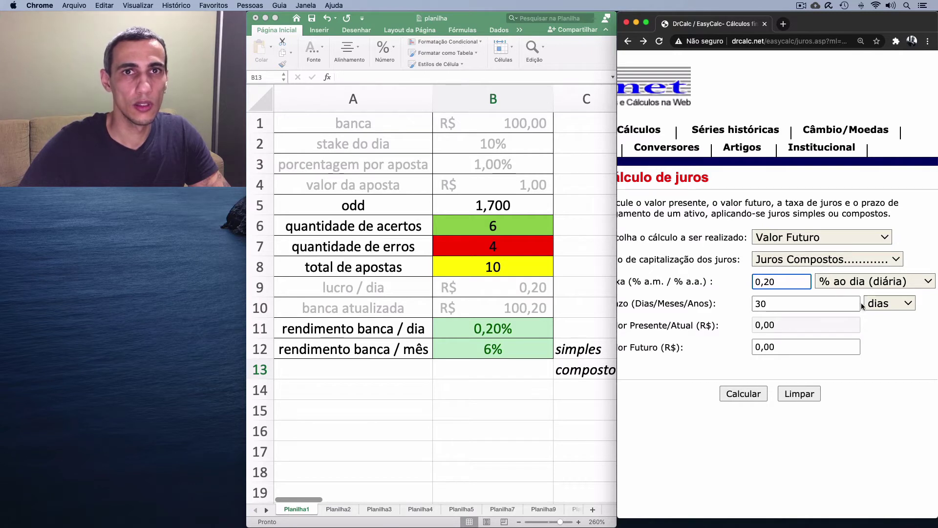
- Reselect Valor Futuro as the calculation, enter a present value of R$ 100,00 and calculate with the 0,20% rate
left_click(793, 240)
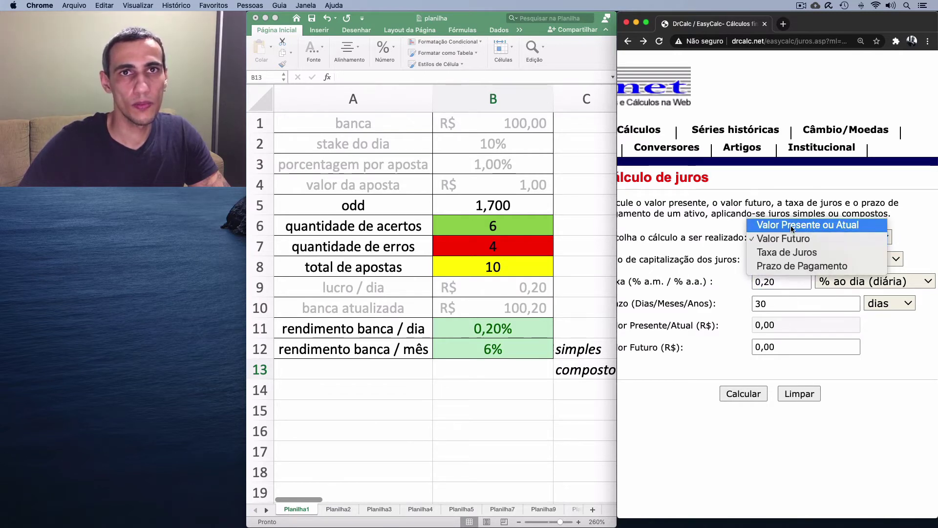
left_click(793, 238)
left_click(791, 239)
left_click(788, 251)
left_click(781, 324)
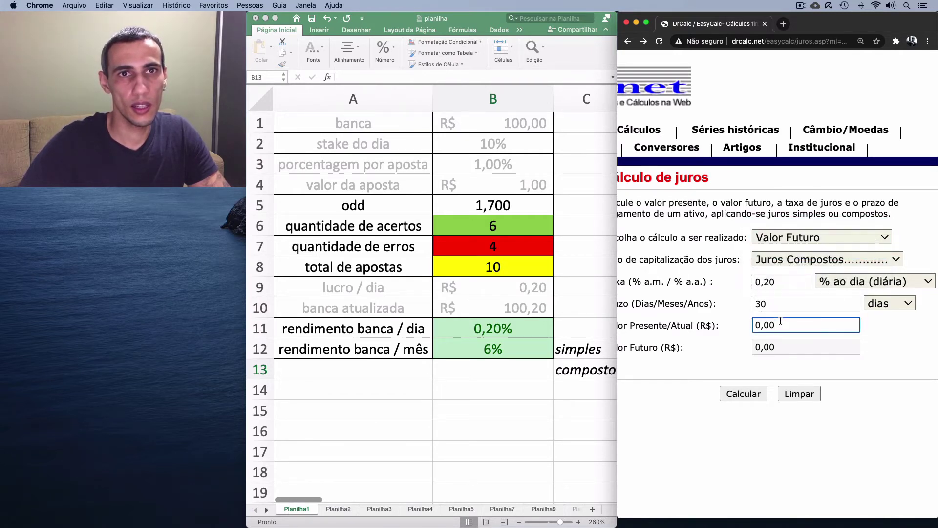
type("10000")
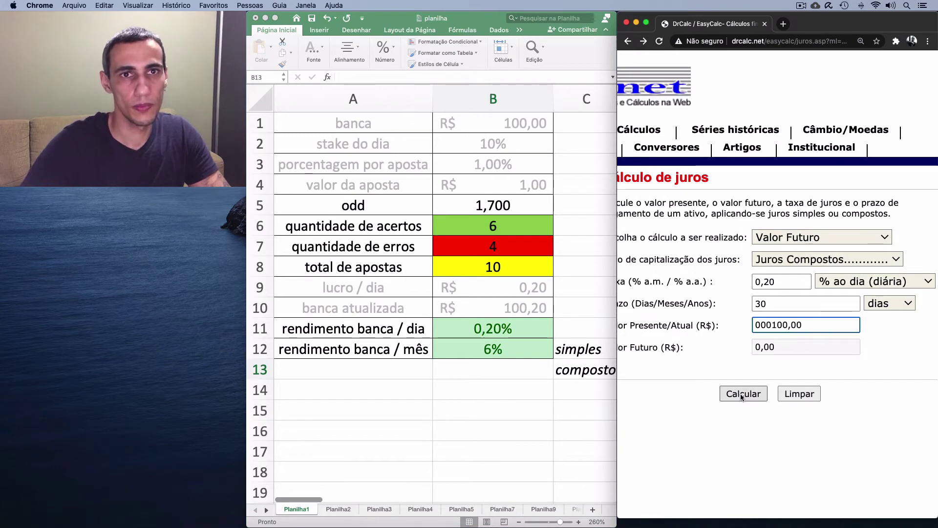
left_click(741, 395)
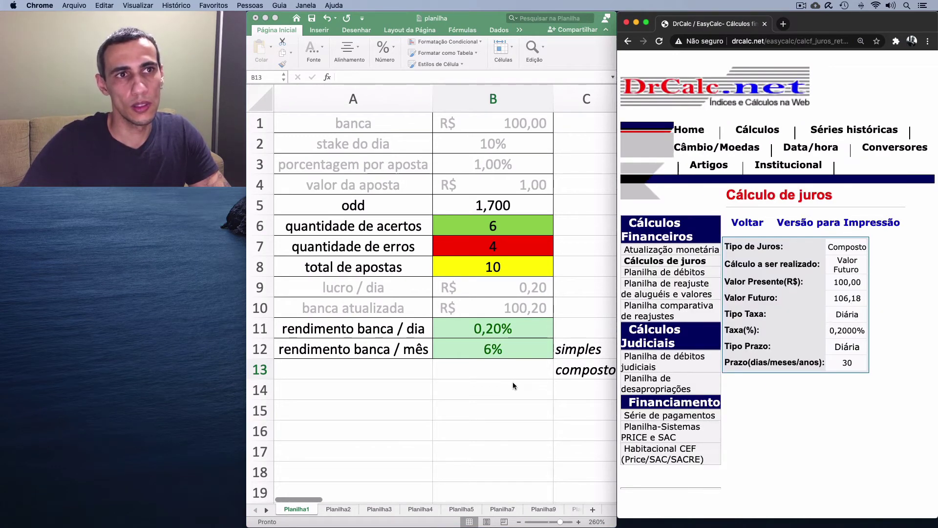
- Switch to the Excel sheet and enter 6,18% as the compound monthly return in B13
left_click(506, 372)
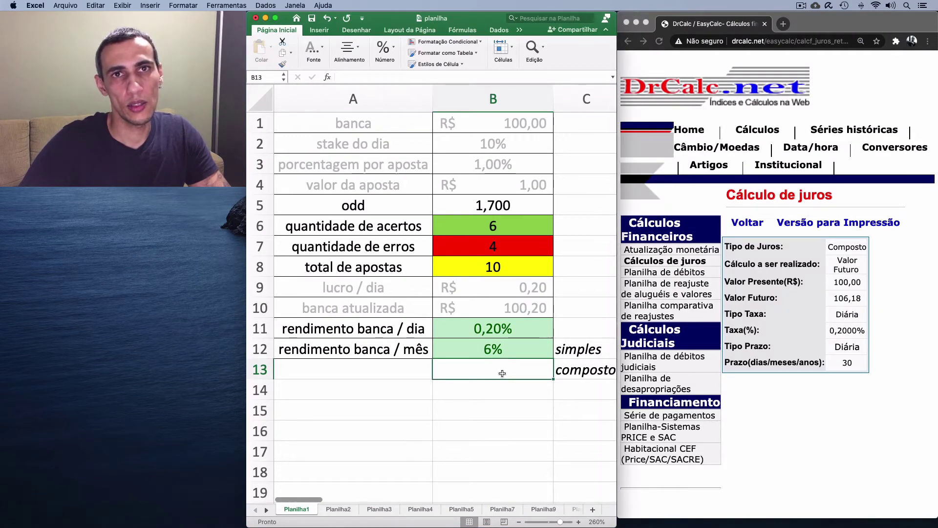
type("6")
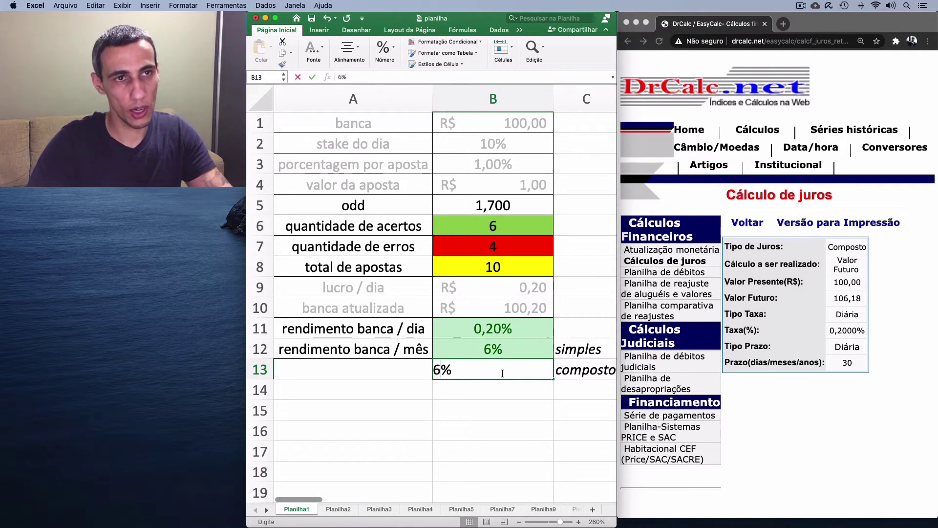
type(",18")
key("Return")
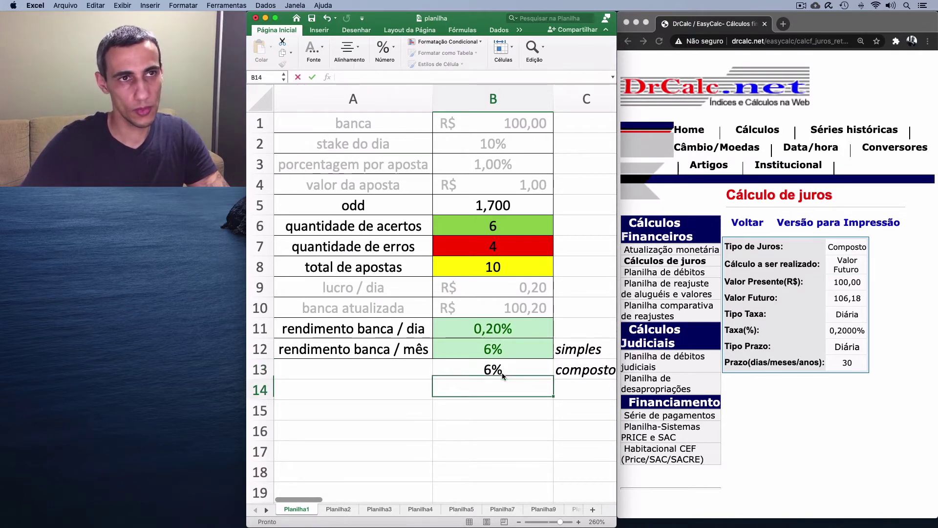
- Check the simple monthly return formula in B12 and remove the compound monthly return from B13
left_click(536, 352)
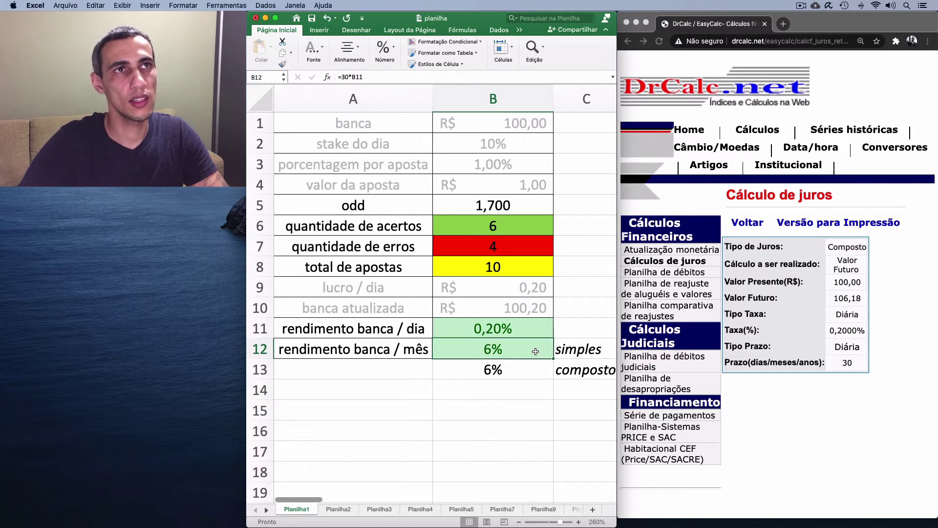
left_click(501, 374)
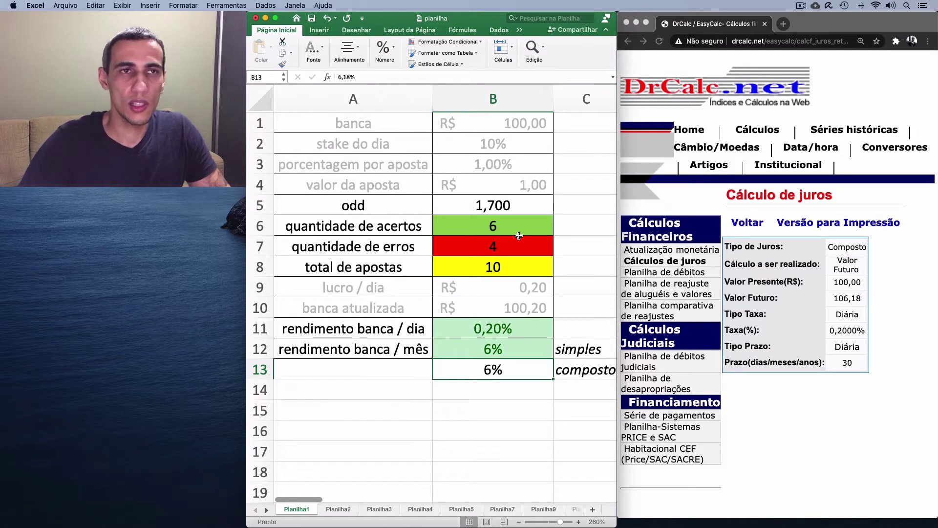
key("Delete")
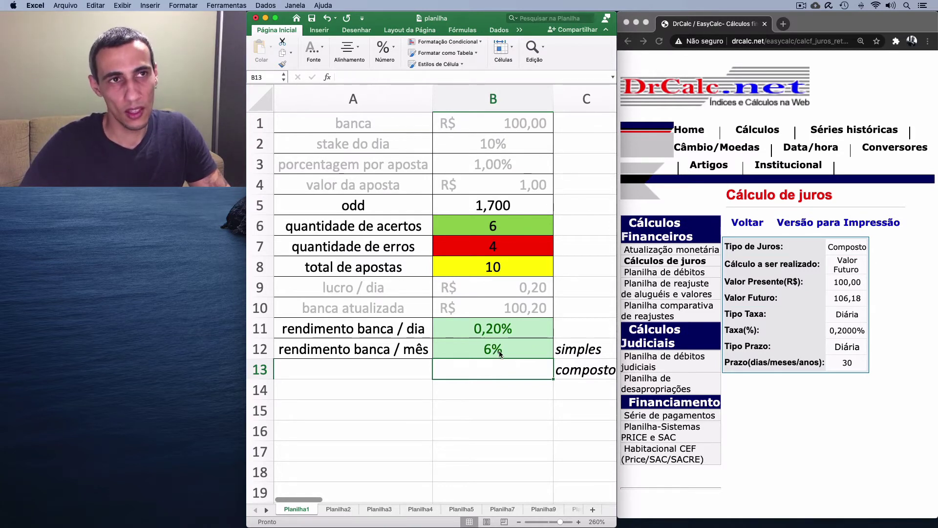
left_click(511, 228)
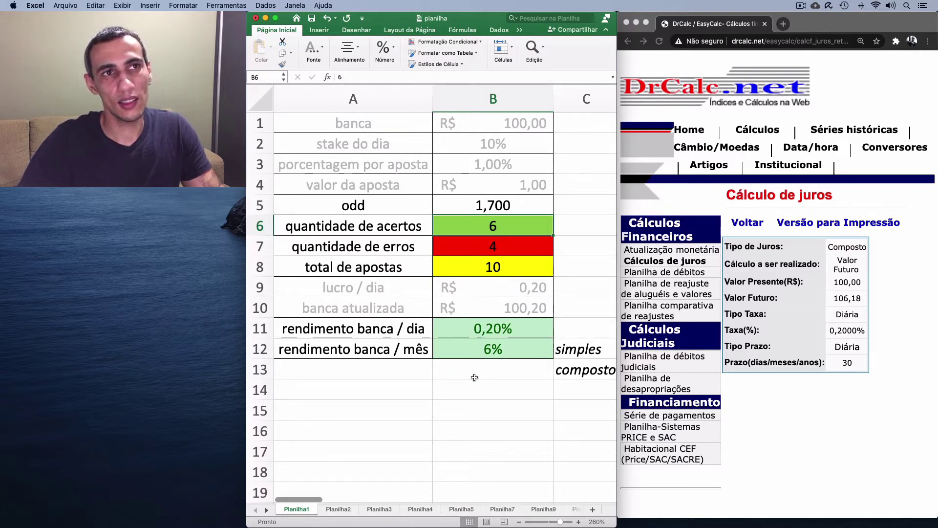
left_click(466, 209)
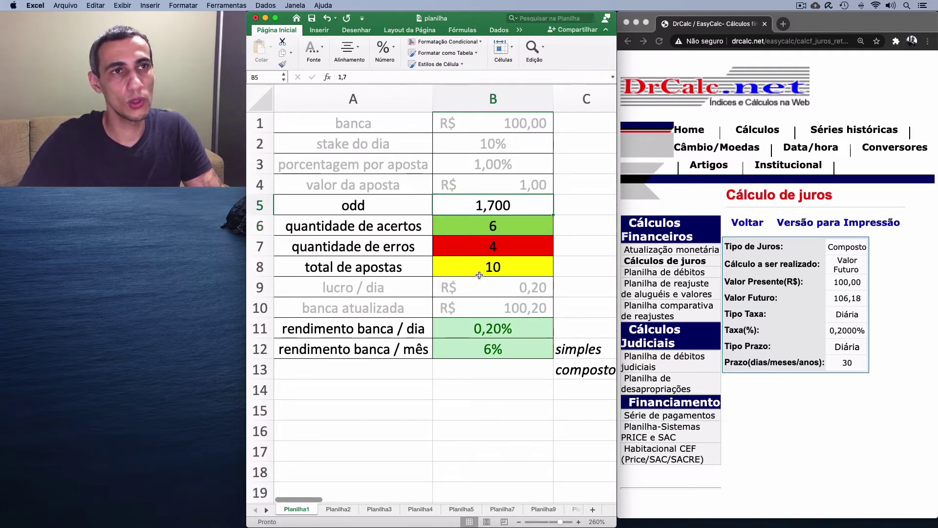
left_click(506, 401)
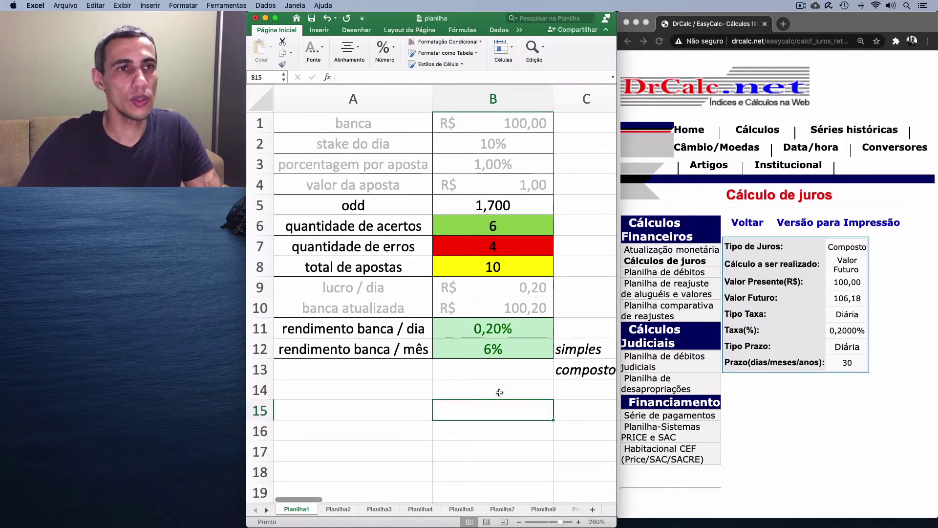
left_click(389, 380)
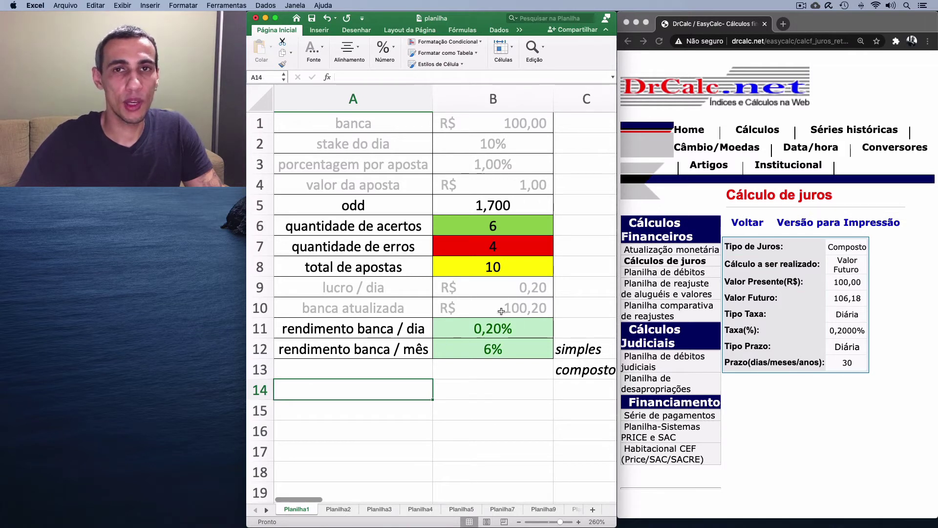
- Review the bankroll and stake cells and the daily and monthly return rows
left_click(528, 124)
left_click(492, 144)
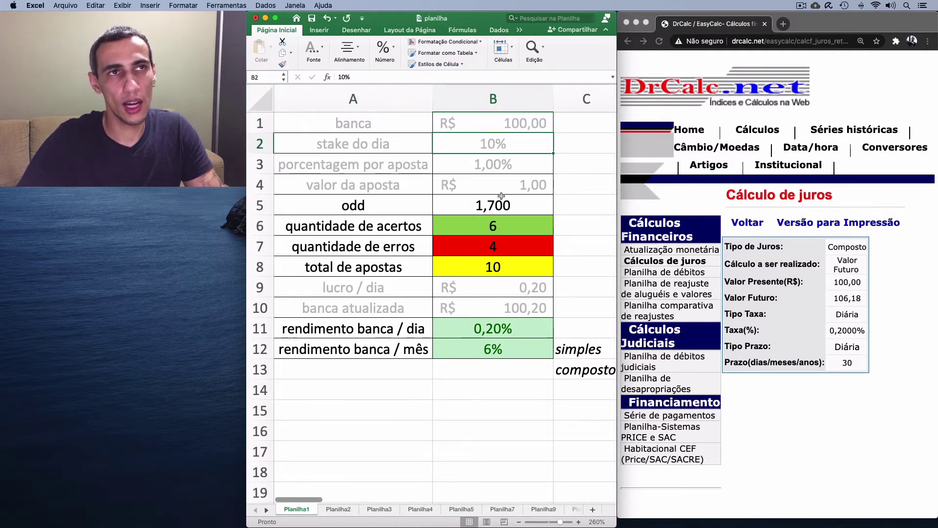
left_click(510, 178)
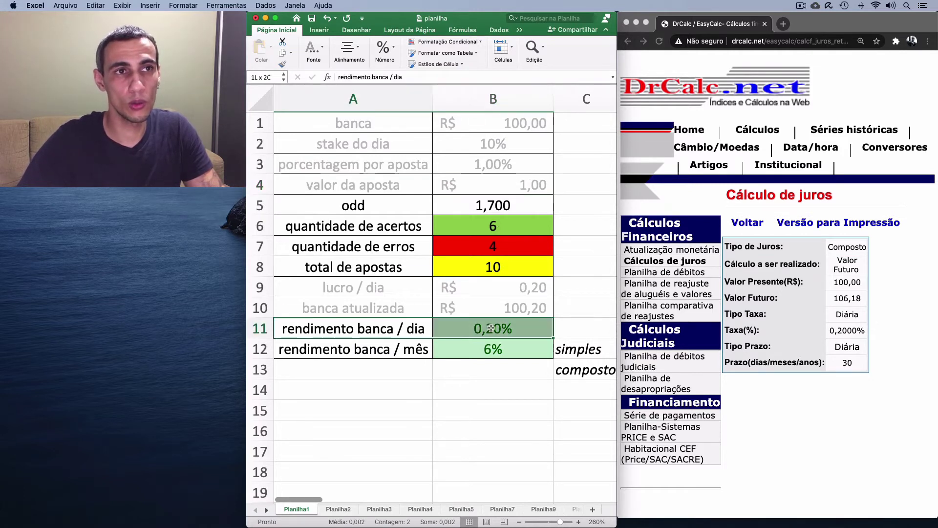
left_click_drag(385, 348, 386, 331)
left_click(530, 340, "shift")
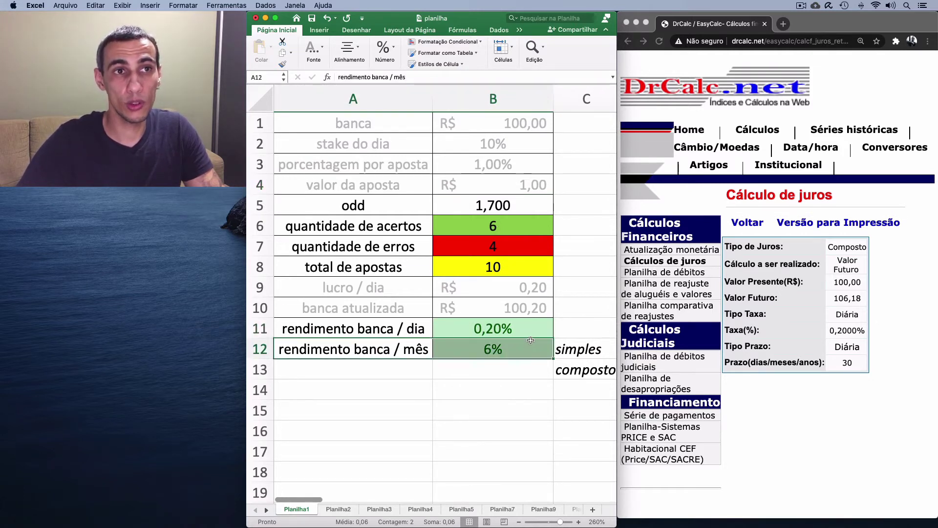
left_click(487, 396)
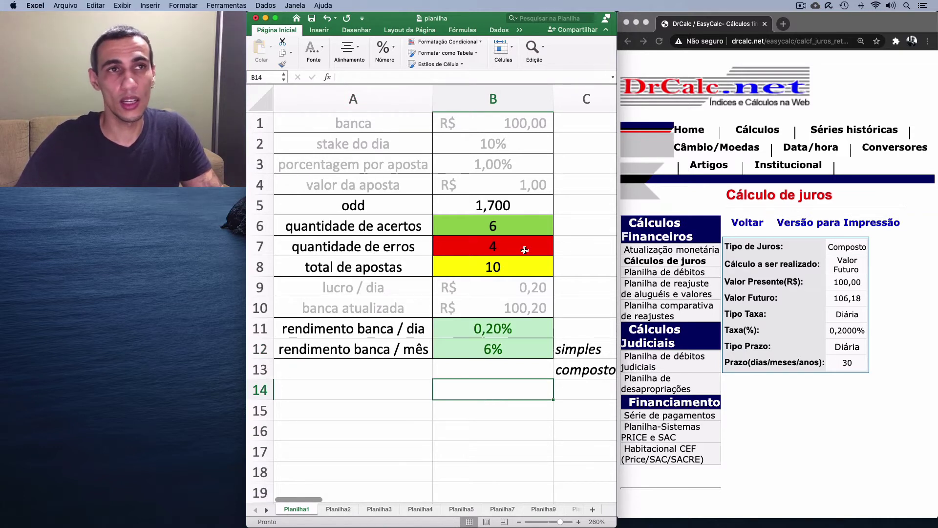
- Simulate an odd of 1,3 with 7 hits and 3 errors
left_click(521, 205)
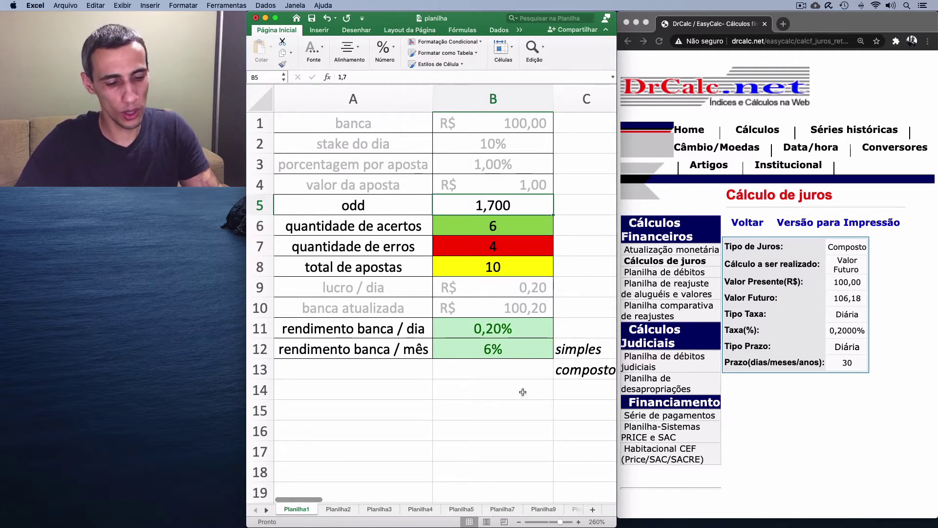
type("1")
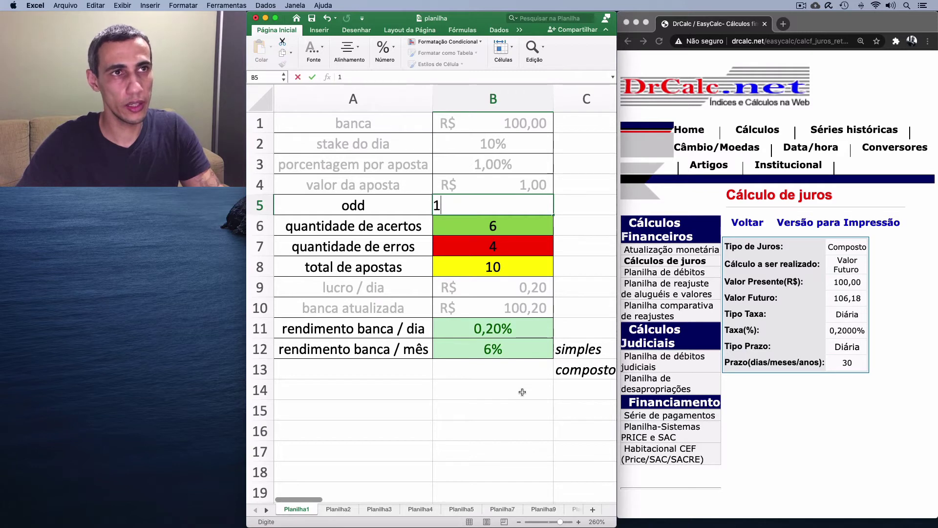
type(",3")
key("Return")
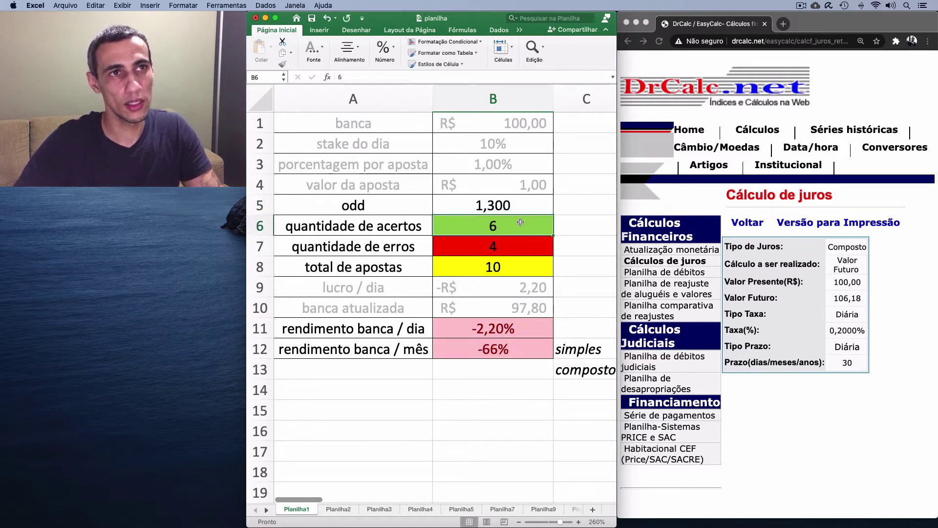
type("7")
key("Return")
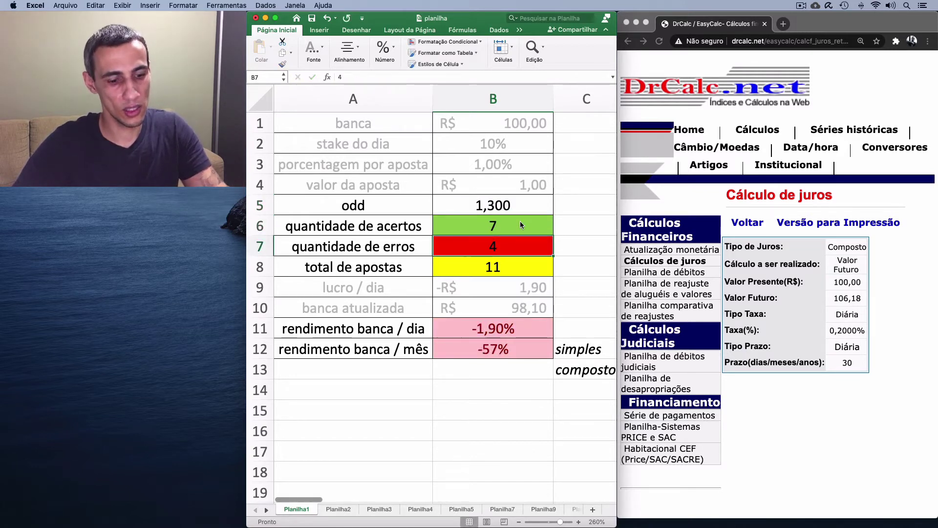
type("3")
key("Return")
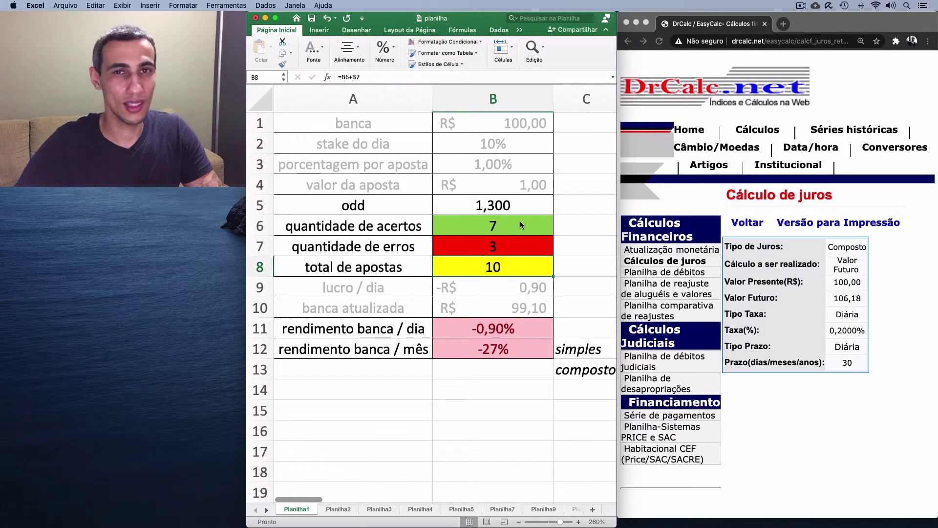
- Set the hit count to 8 and the error count to 2
key("Up")
key("Up")
type("8")
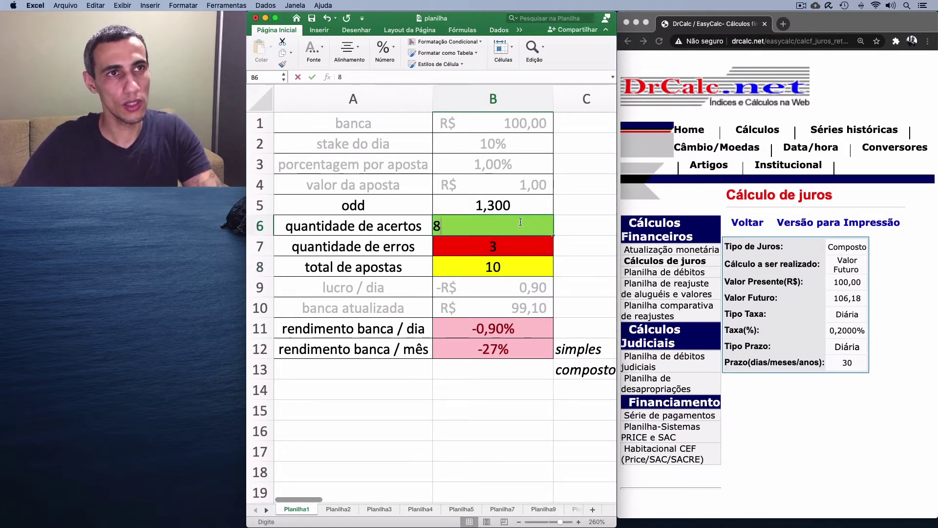
key("Return")
key("BackSpace")
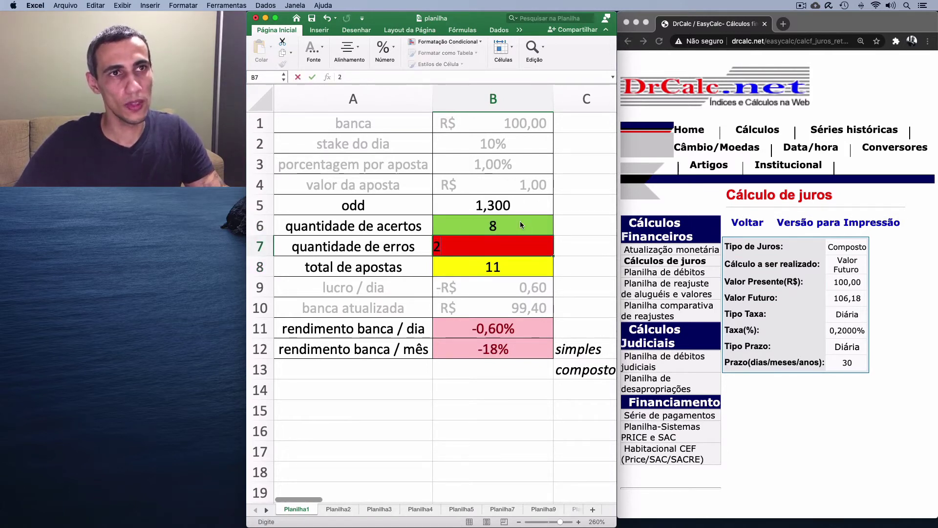
type("2")
key("Return")
key("Up")
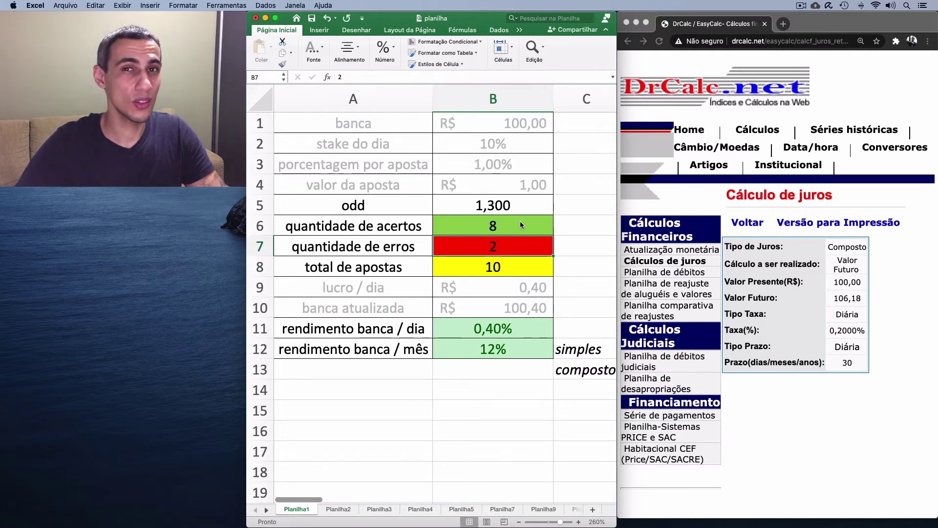
- Review the odd, hit count and daily return rows of the 1,3 odd scenario
key("Up")
key("Up")
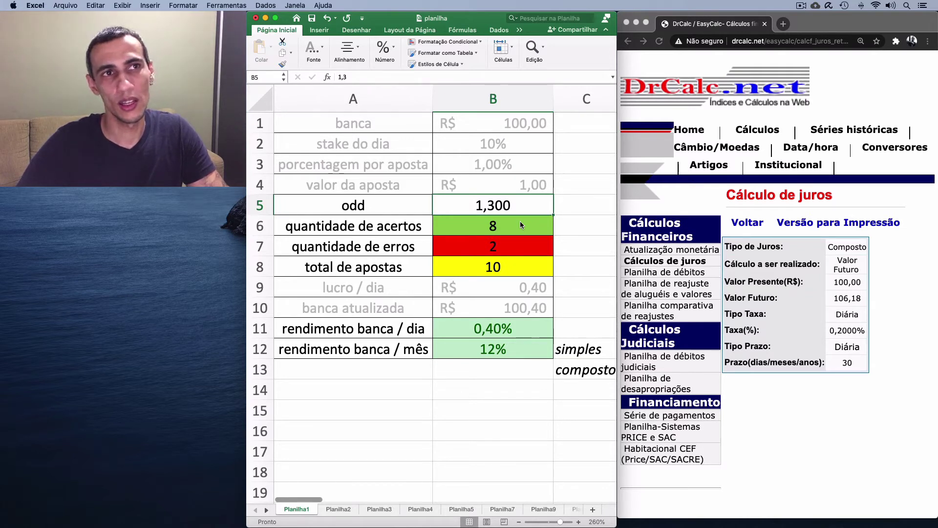
key("Down")
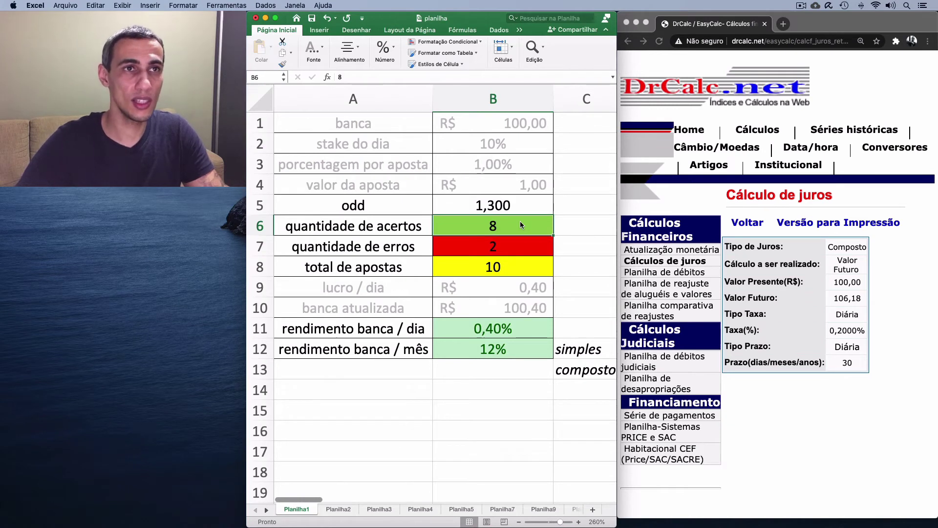
key("Down")
key("Down")
key("Down")
key("Down")
key("Down")
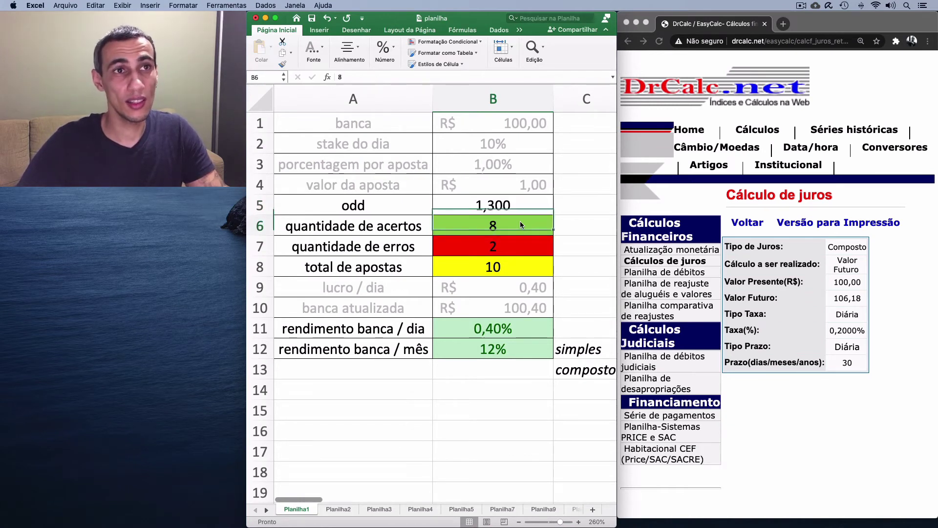
key("Up")
key("Up")
key("Up")
key("Up")
key("Up")
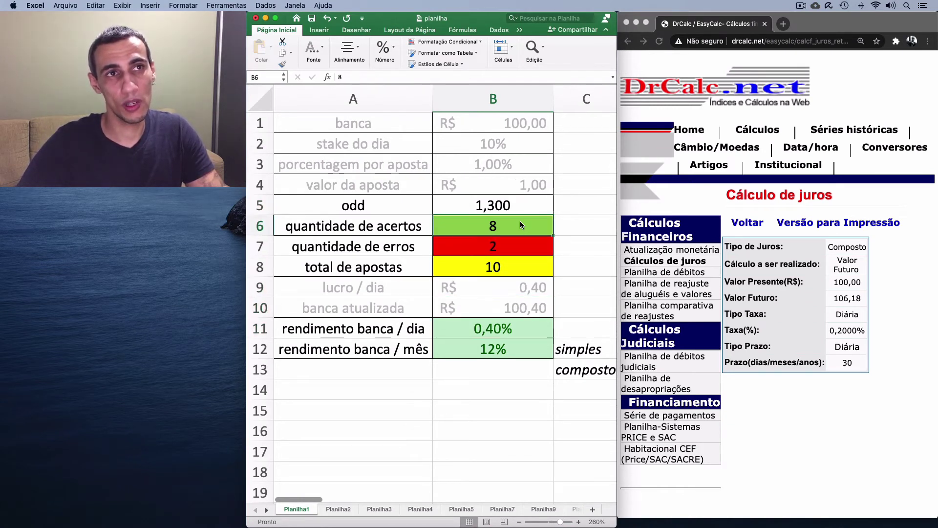
- Set the hit count to 9 and the error count to 1, and check the daily return in B11
type("9")
key("Return")
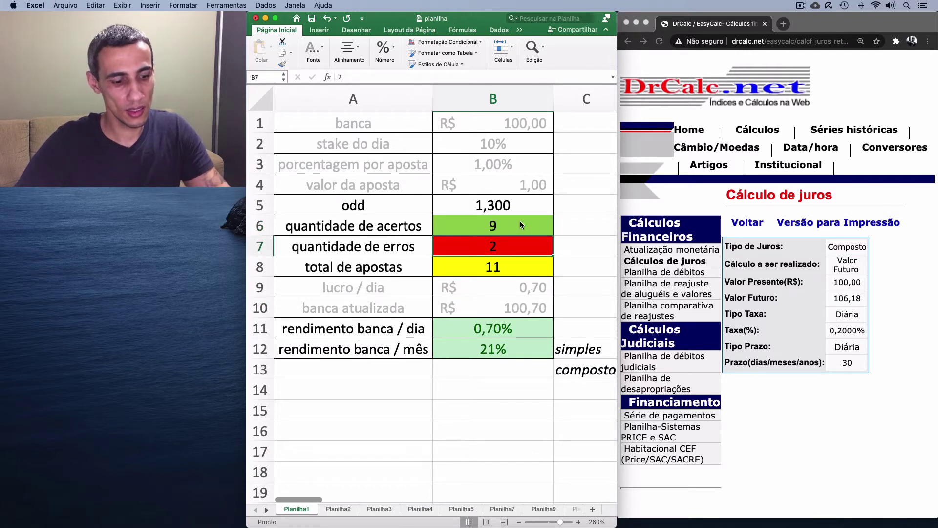
type("1")
key("Return")
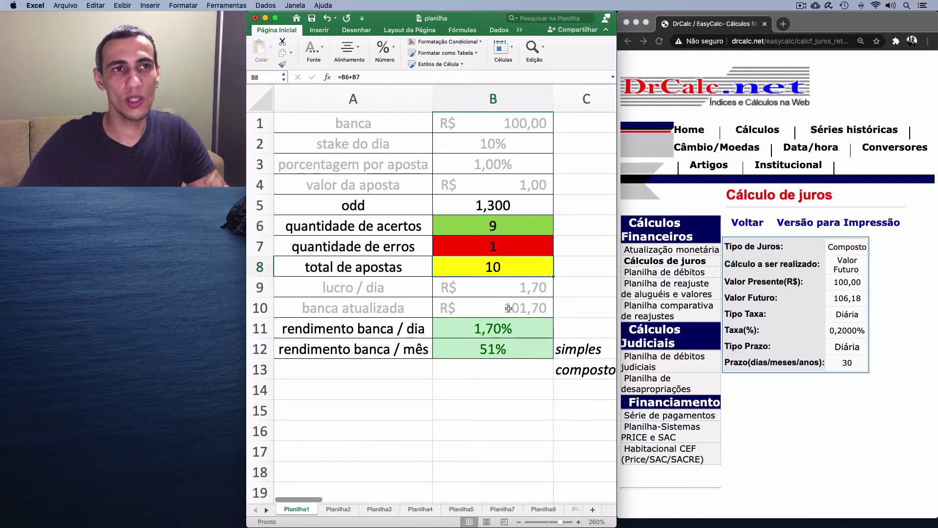
left_click(499, 340)
left_click(503, 331)
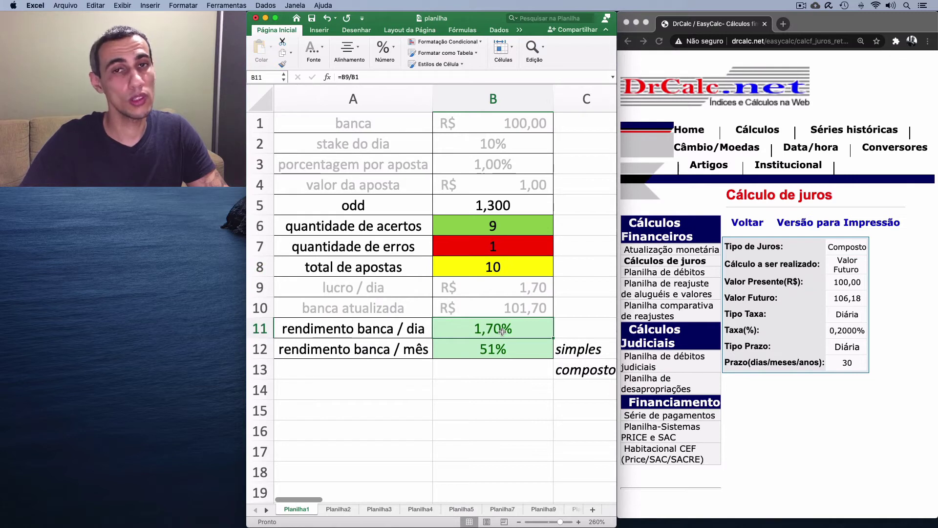
- Set the hit count in B6 to 7 and the error count in B7 to 3
left_click(493, 202)
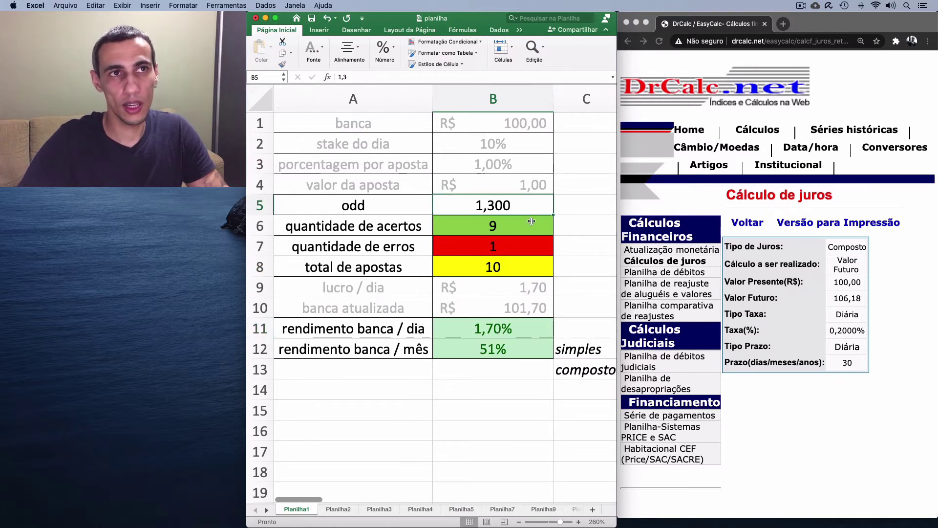
left_click(523, 228)
type("7")
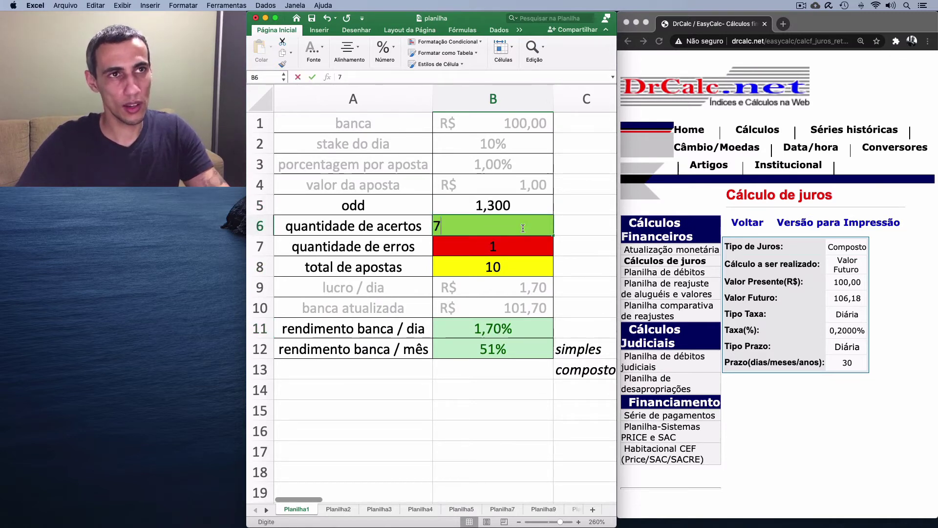
key("Return")
type("3")
key("Return")
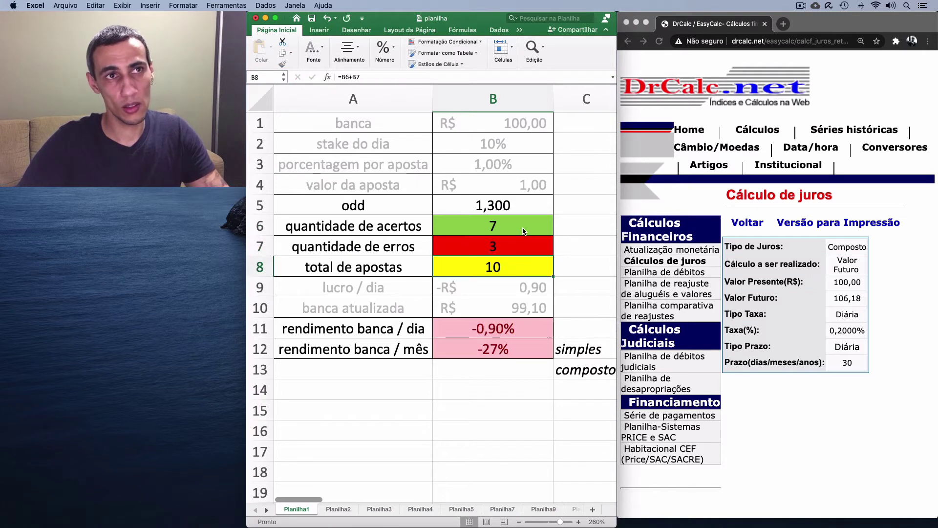
- Set the odd in B5 to 1,7 and move down past the monthly return rows
key("Up")
key("Up")
key("Up")
type("1,7")
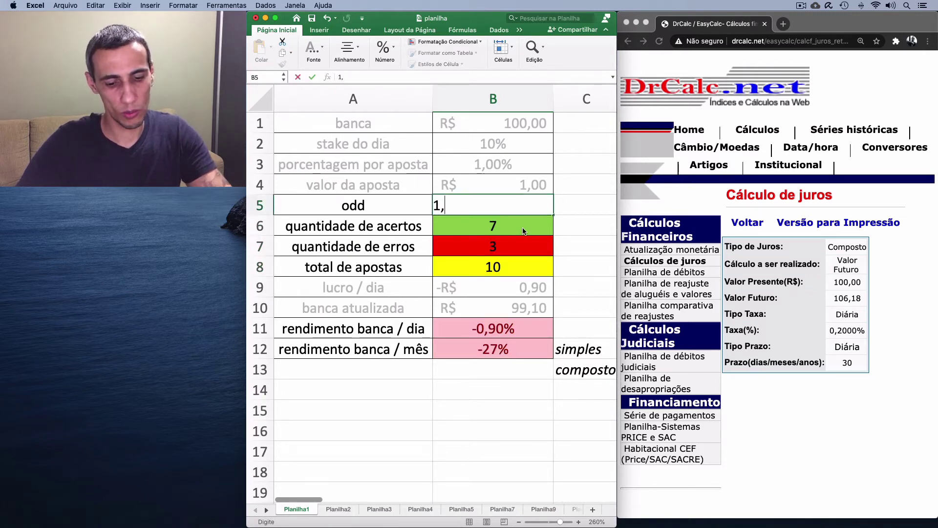
key("Return")
key("Down")
key("Down")
key("Down")
key("Down")
key("Down")
key("Down")
key("Down")
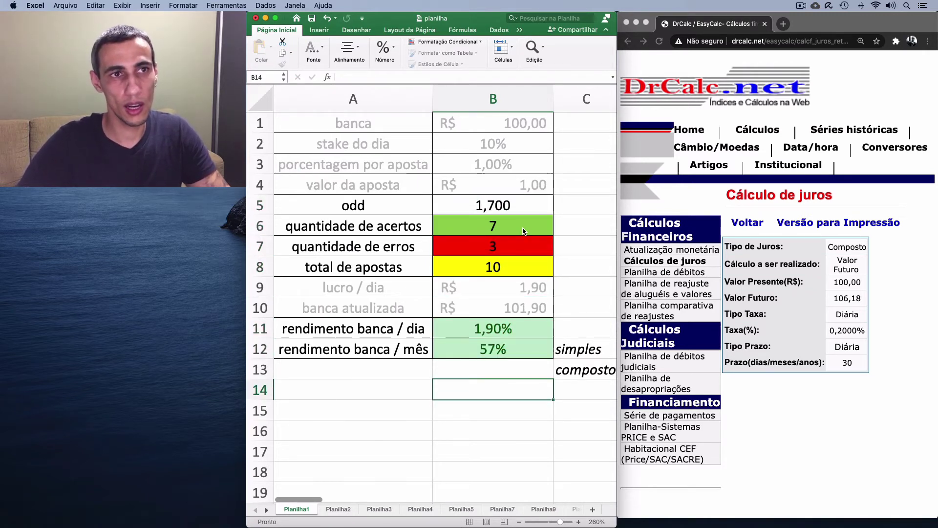
- Switch to Chrome, go back to the interest calculation form and set the daily rate to 1,90
left_click(711, 211)
left_click(628, 41)
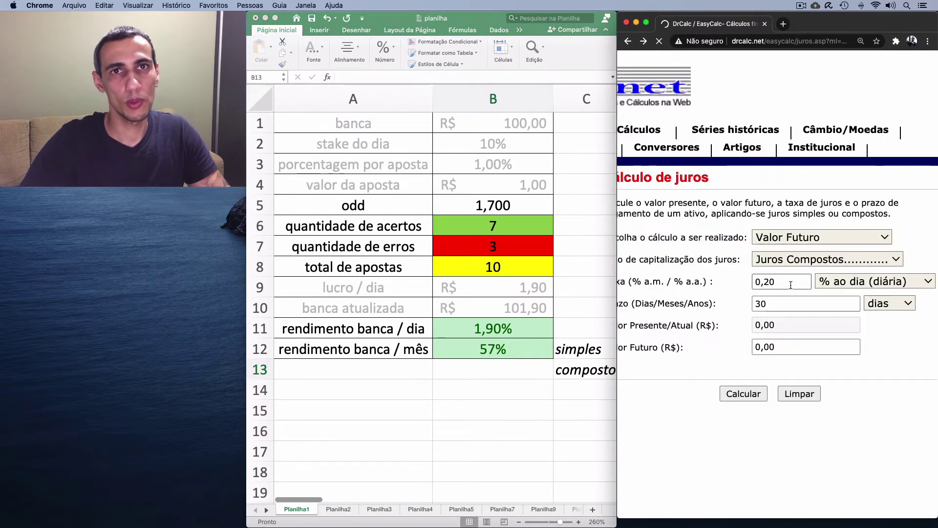
double_click(787, 276)
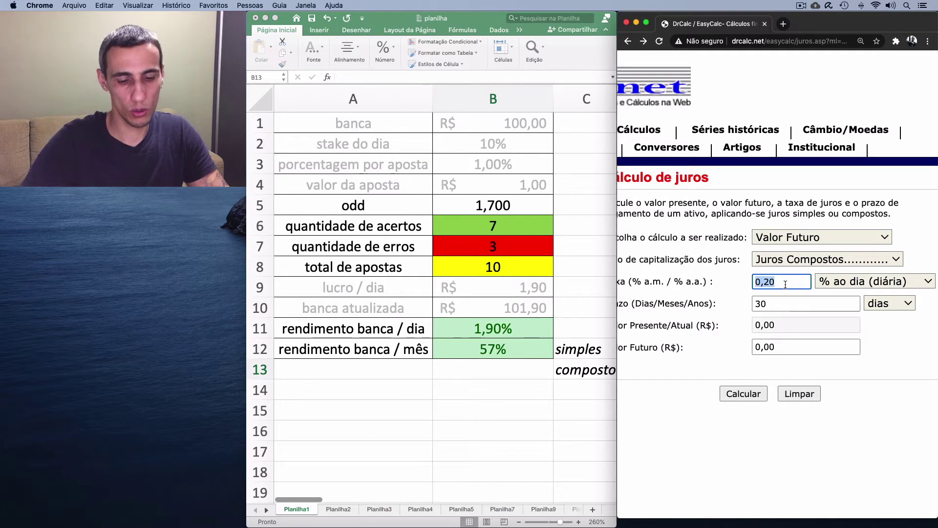
type("1,90")
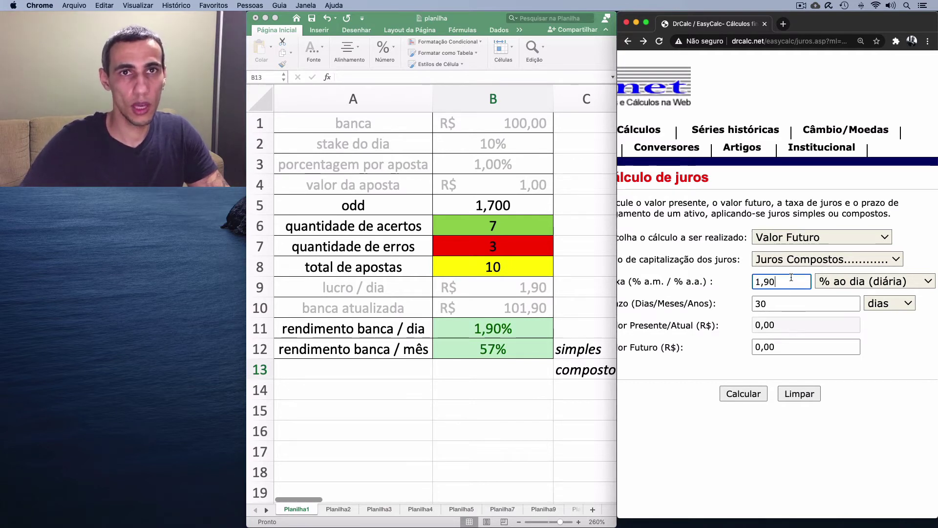
- Reselect Valor Futuro as the calculation, enter a present value of R$ 100,00 and calculate with the 1,90% rate
left_click(790, 238)
left_click(785, 237)
left_click(785, 235)
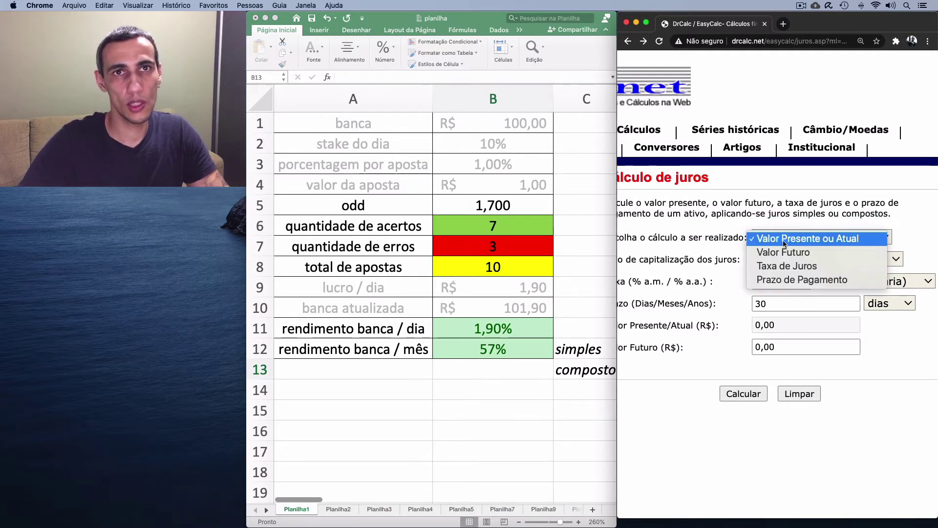
left_click(786, 311)
left_click(782, 322)
type("10000")
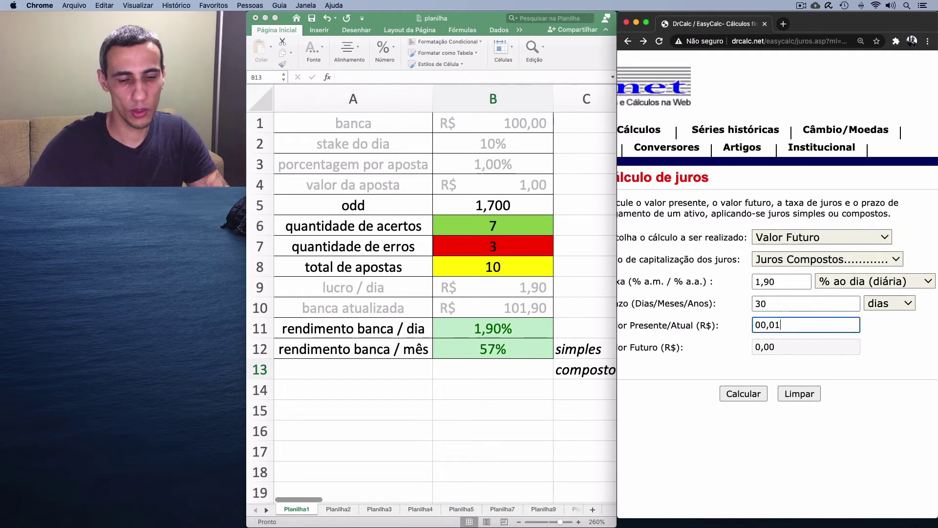
left_click(747, 393)
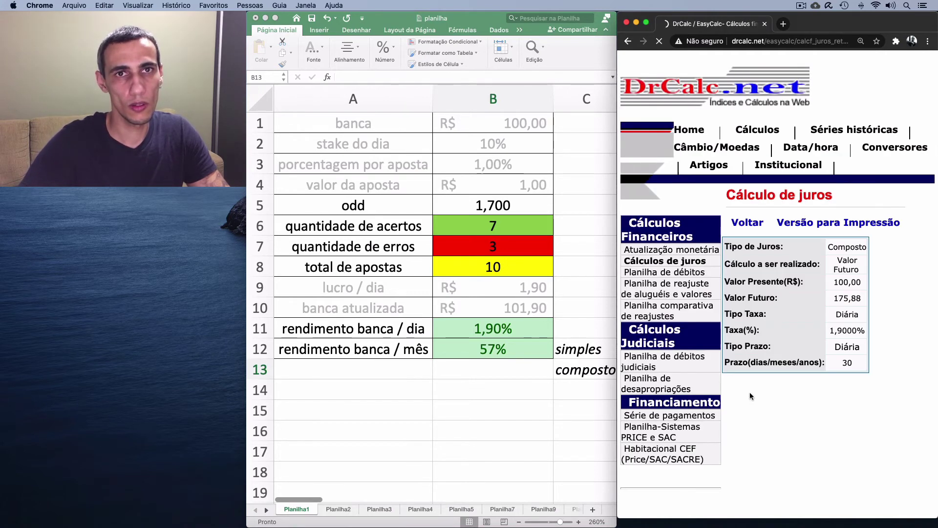
- Switch to the Excel sheet, enter 75% as the compound monthly return in B13 and review the odd and hit count
left_click(484, 367)
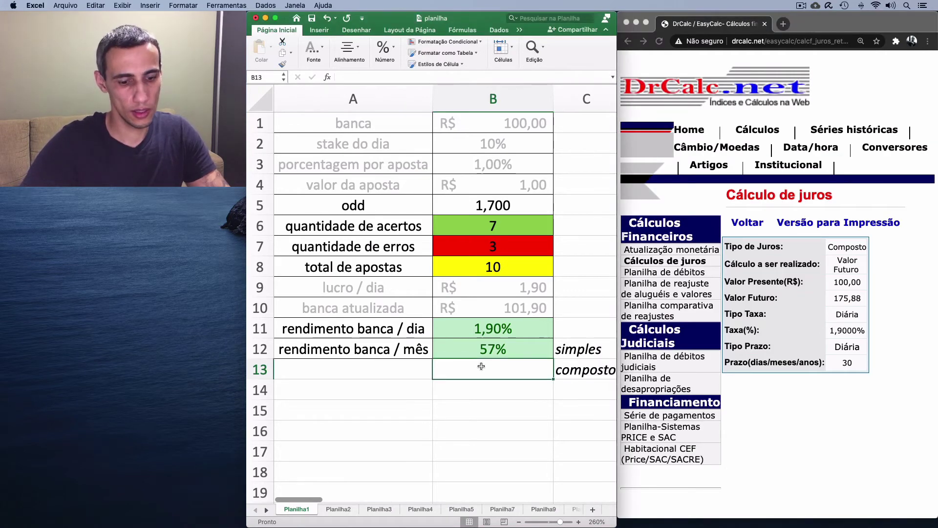
type("75")
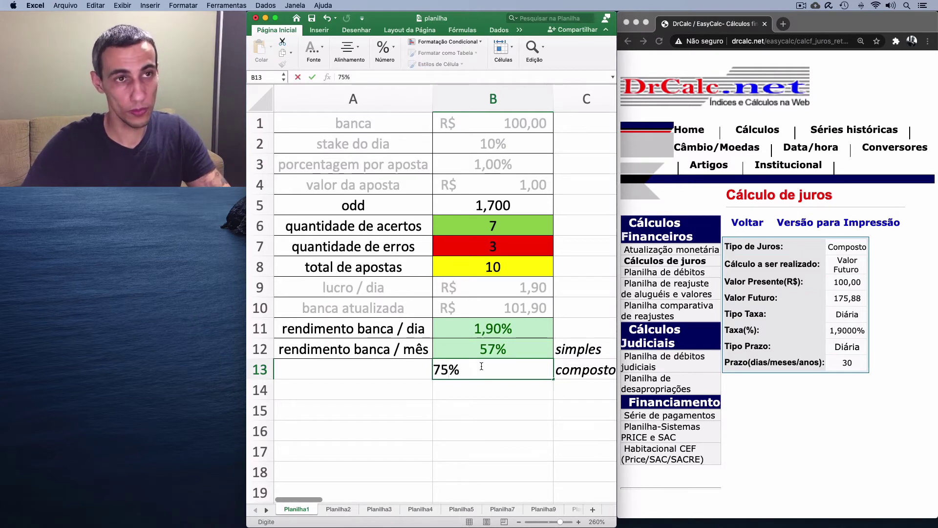
key("Return")
left_click(491, 412)
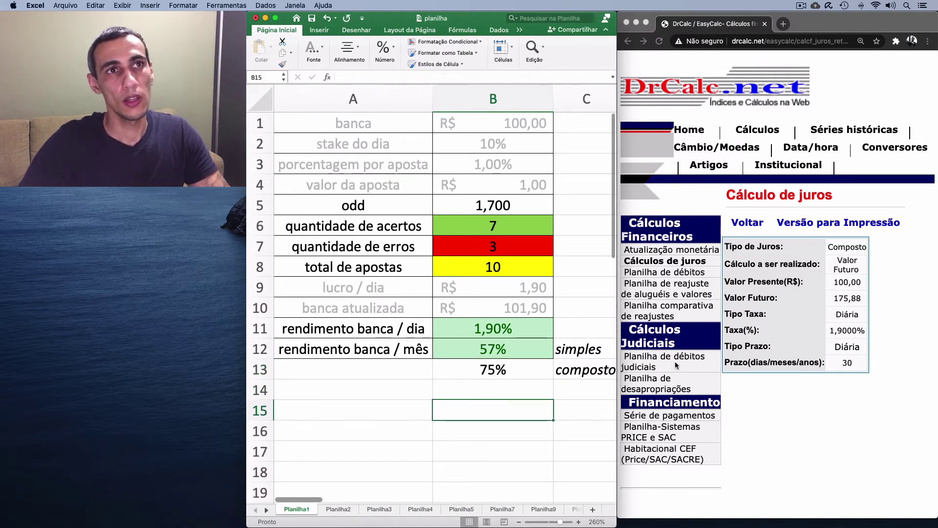
left_click(543, 208)
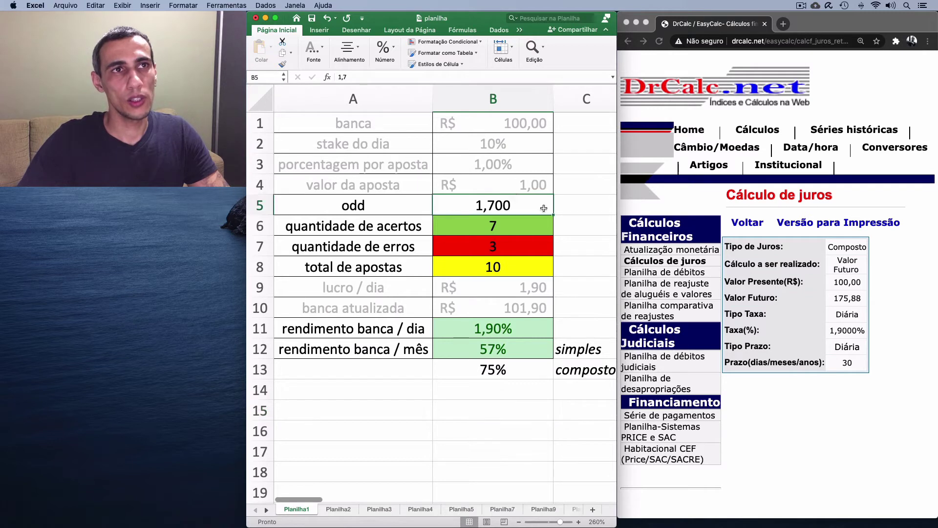
left_click(533, 224)
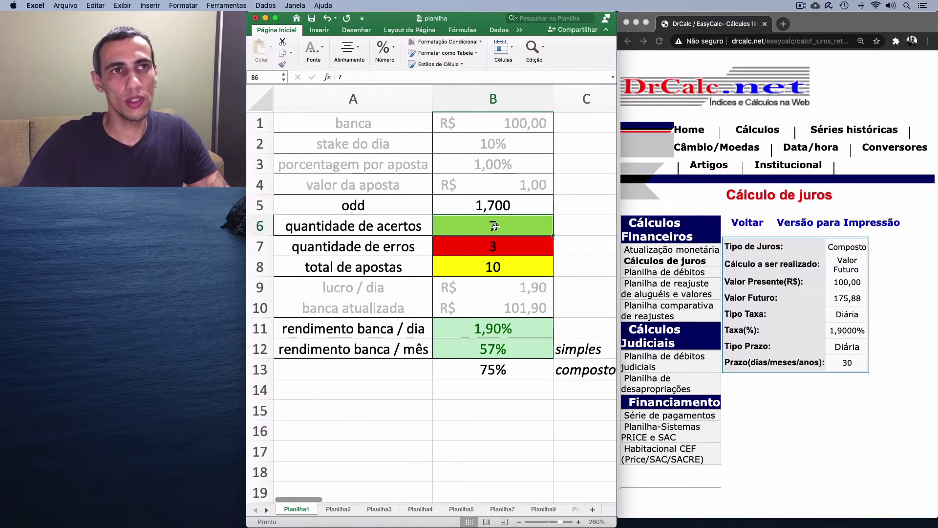
- Set the odd in B5 to 1,8 after reviewing the error count and the compound monthly return
left_click(511, 244)
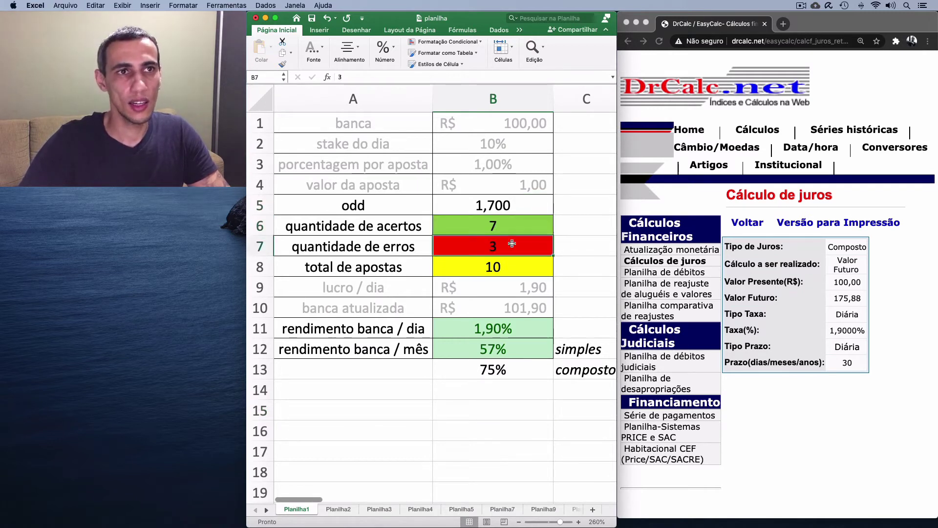
left_click(509, 369)
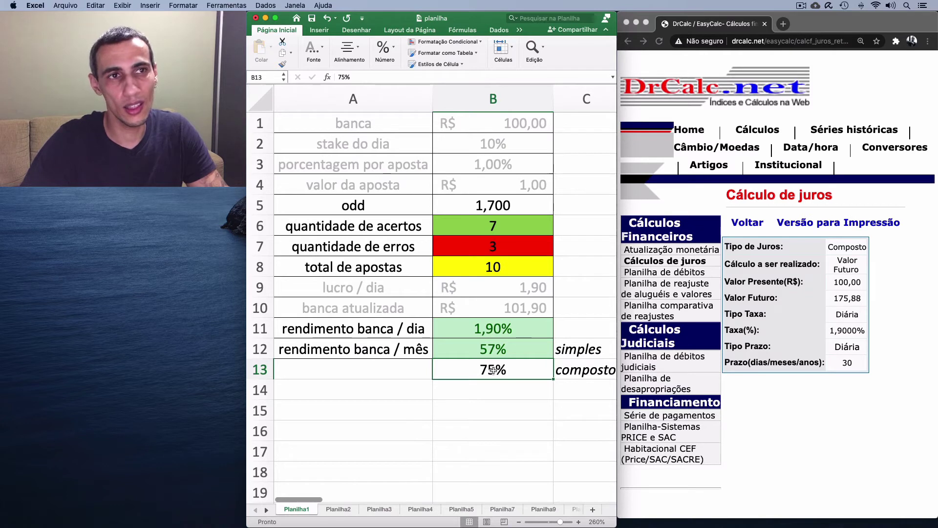
left_click(517, 200)
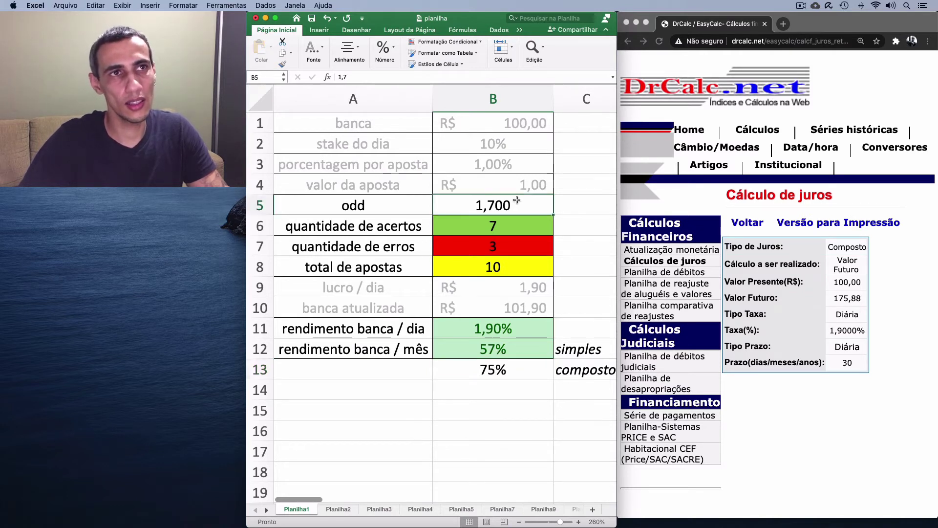
type("1,8")
key("Return")
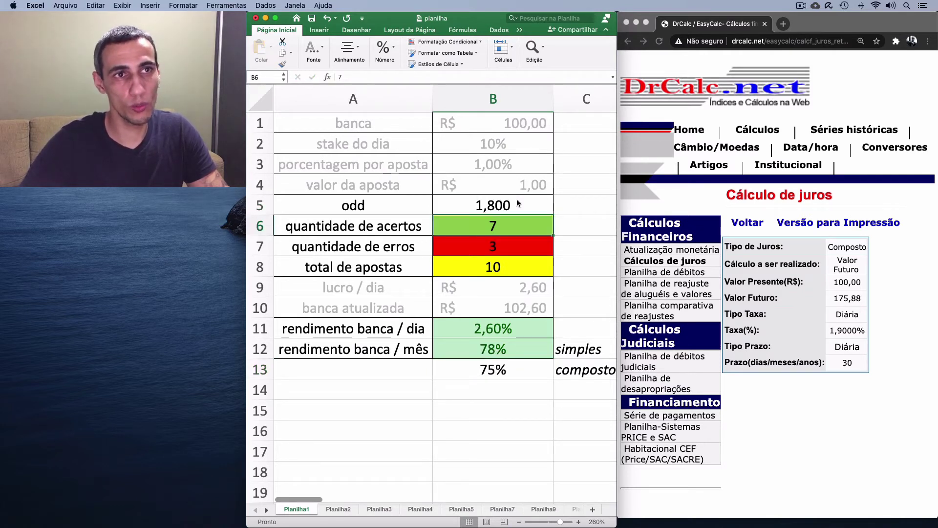
- Switch to Chrome, go back to the interest calculation form and set the daily rate to 2,6
left_click(629, 43)
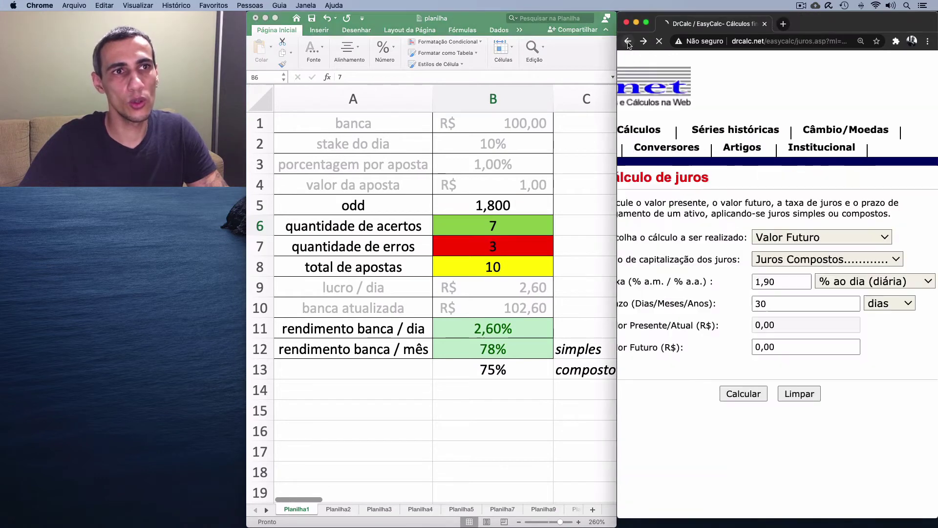
double_click(766, 281)
type("2,6")
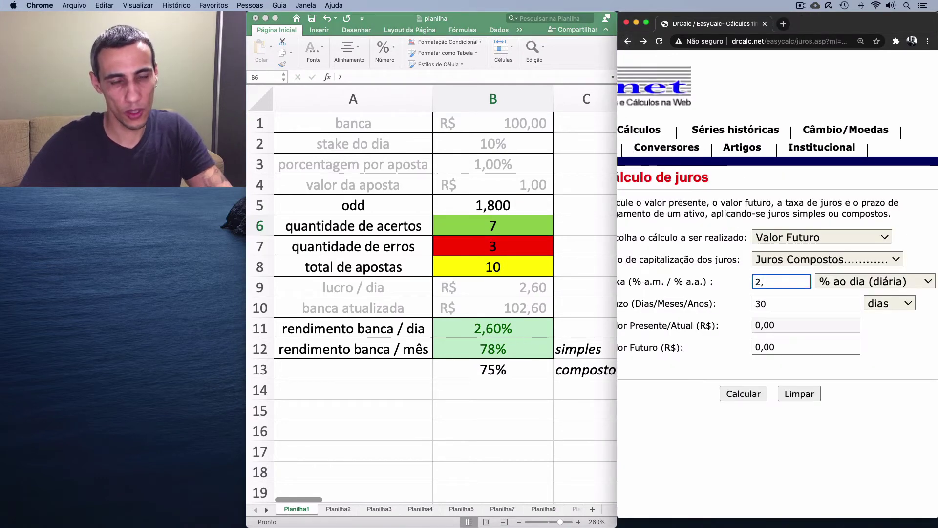
left_click(785, 302)
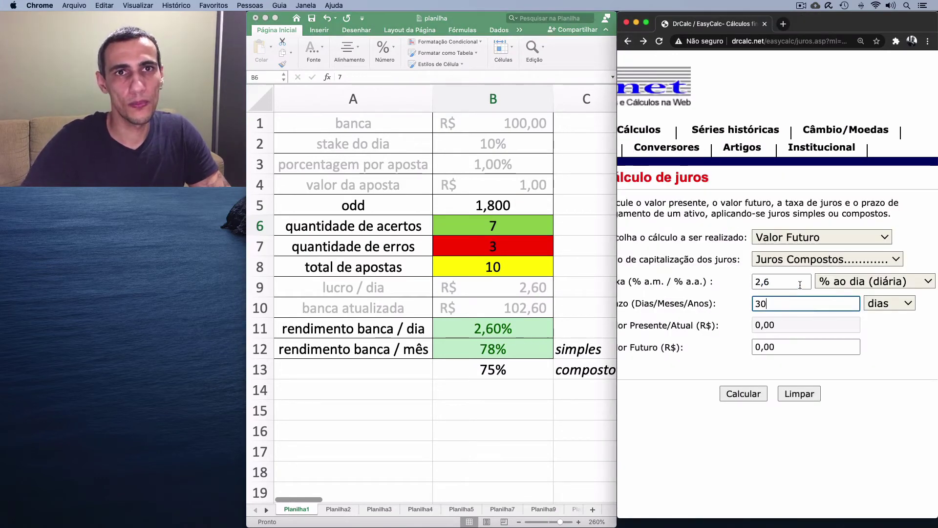
- Reselect Valor Futuro as the calculation, enter a present value of R$ 100,00 and calculate with the 2,6% daily rate
left_click(801, 238)
left_click(801, 225)
left_click(796, 241)
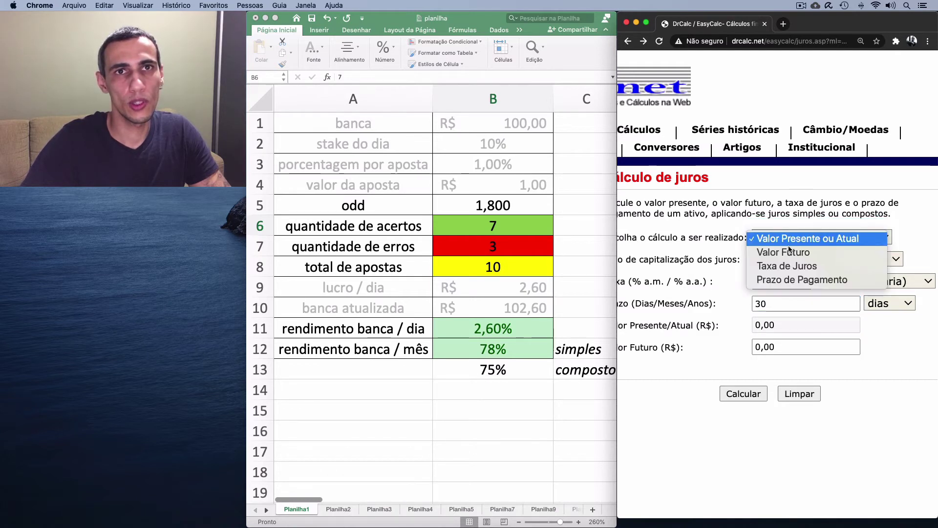
left_click(788, 252)
left_click(790, 326)
type("1")
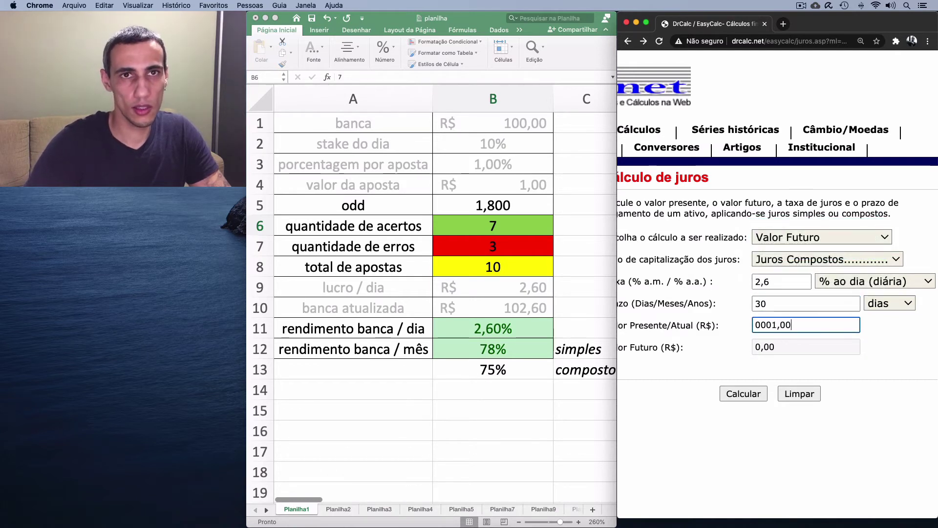
type("00,00")
left_click(743, 393)
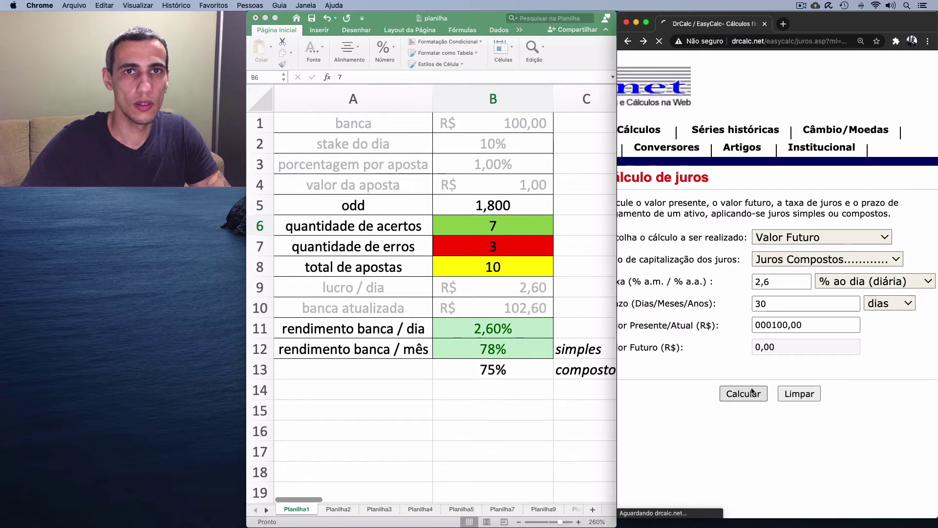
- Switch to the Excel sheet and enter 115% as the compound monthly return in B13
left_click(511, 371)
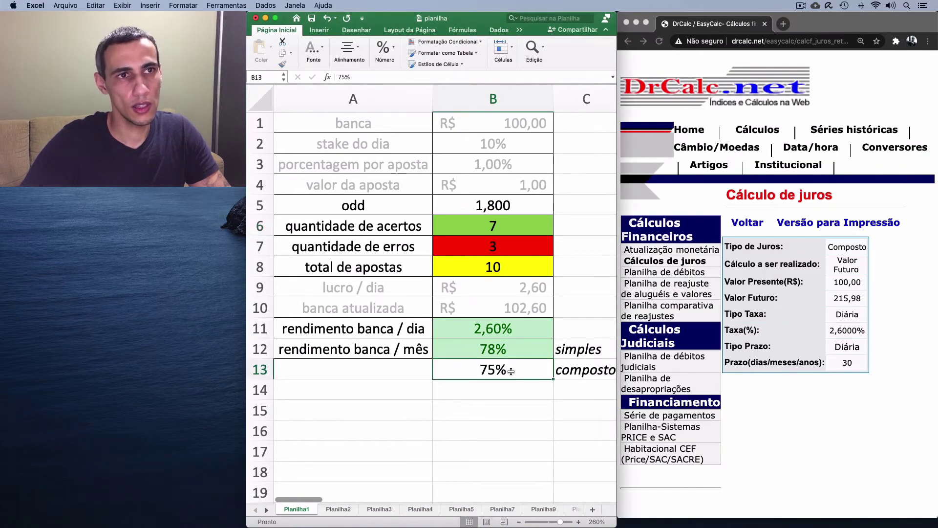
type("115")
key("Return")
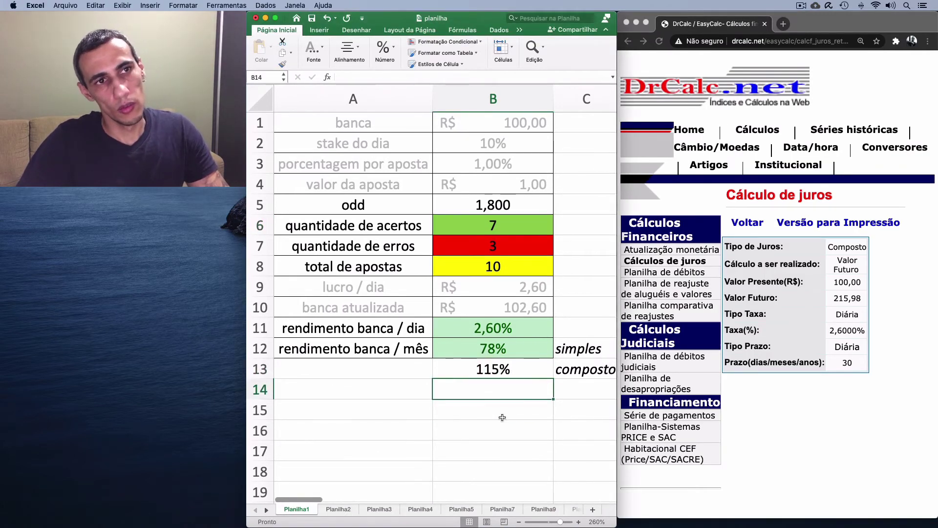
key("Return")
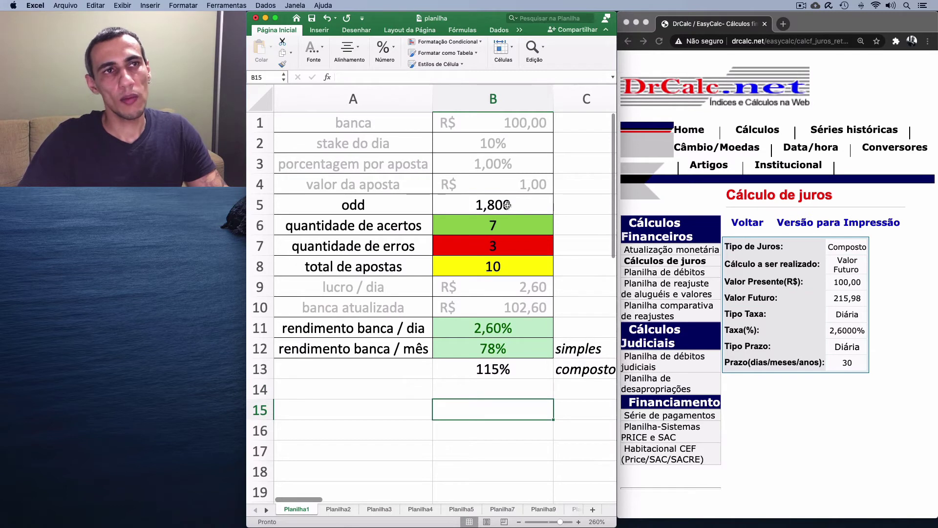
left_click(518, 366)
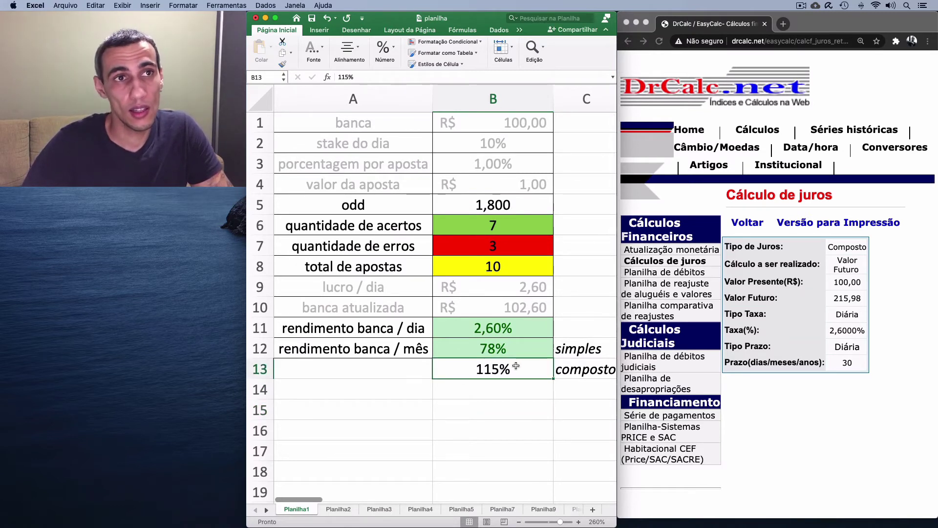
- Review the hit and error counts, and set the odd in B5 to 1,750
left_click(531, 227)
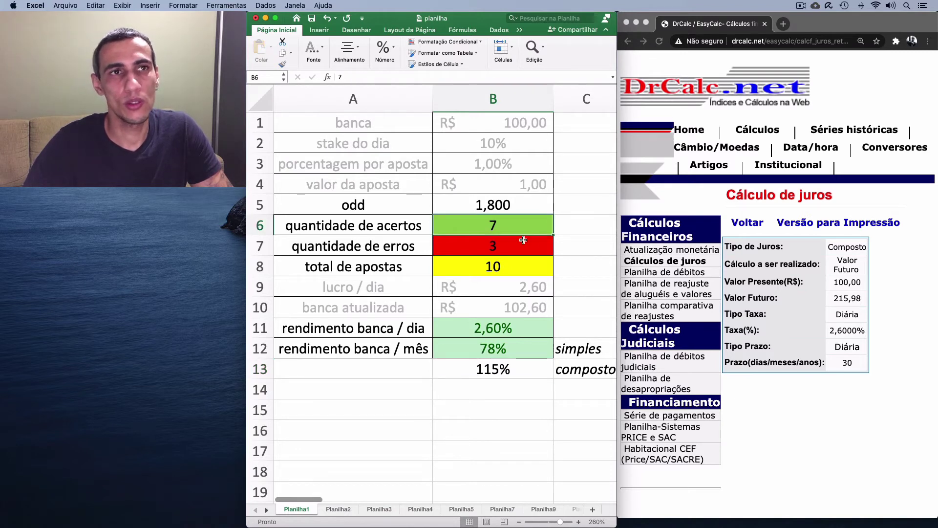
left_click(524, 240)
left_click(523, 230)
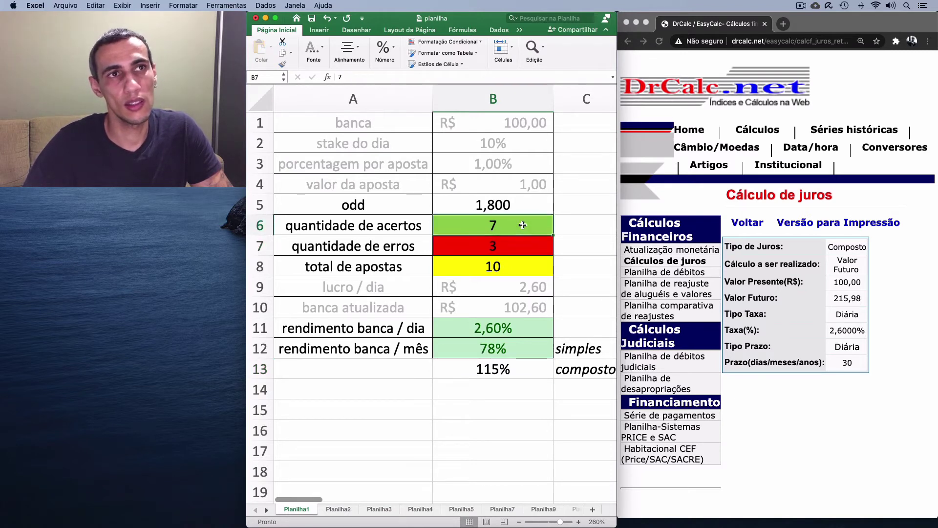
left_click(510, 202)
type("17")
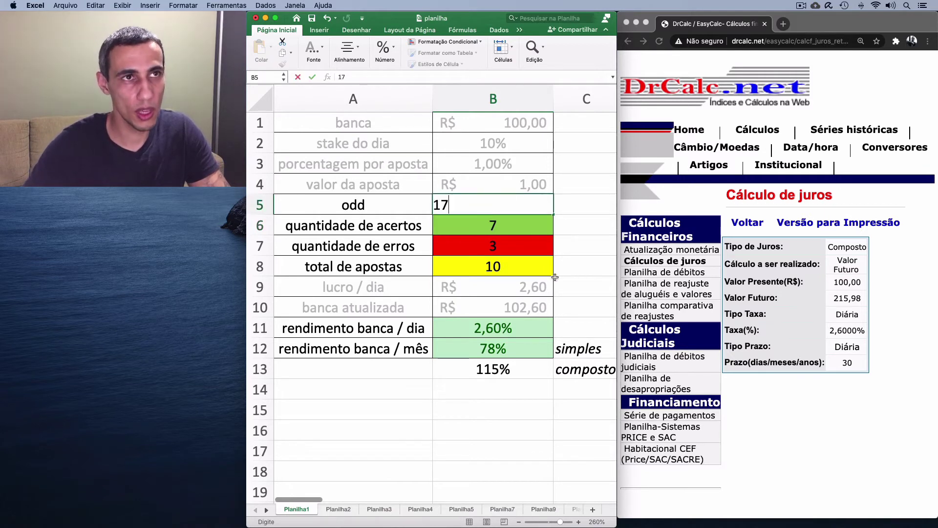
key("BackSpace")
type(",750")
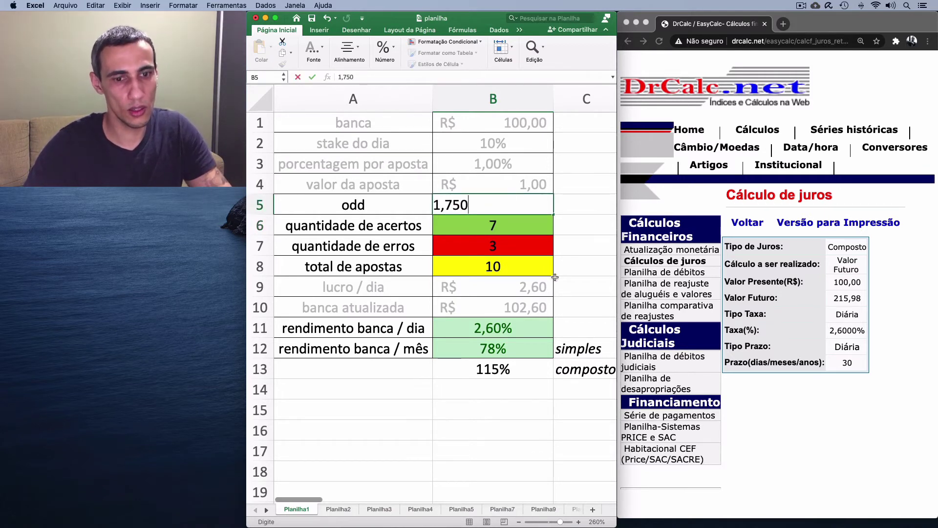
key("Return")
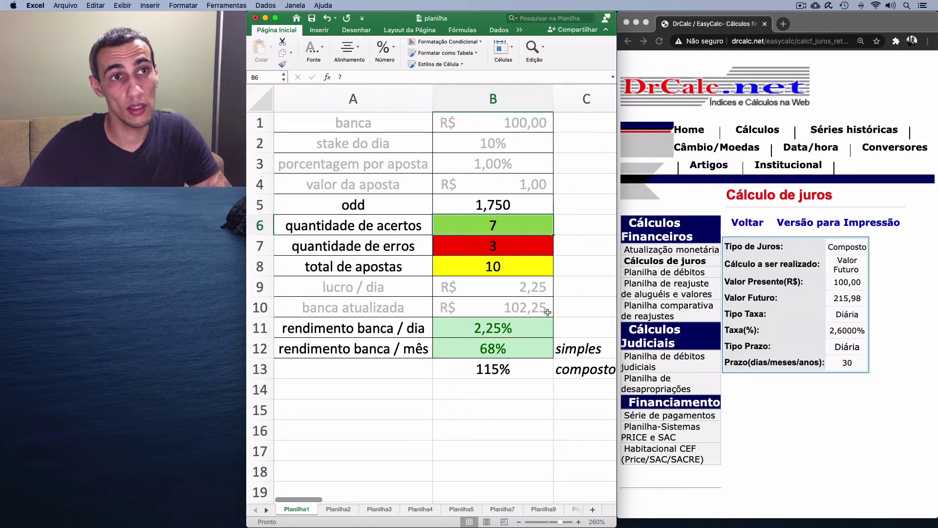
- Switch to Chrome, return to the interest calculation form and set the daily rate to 2,25
left_click(687, 262)
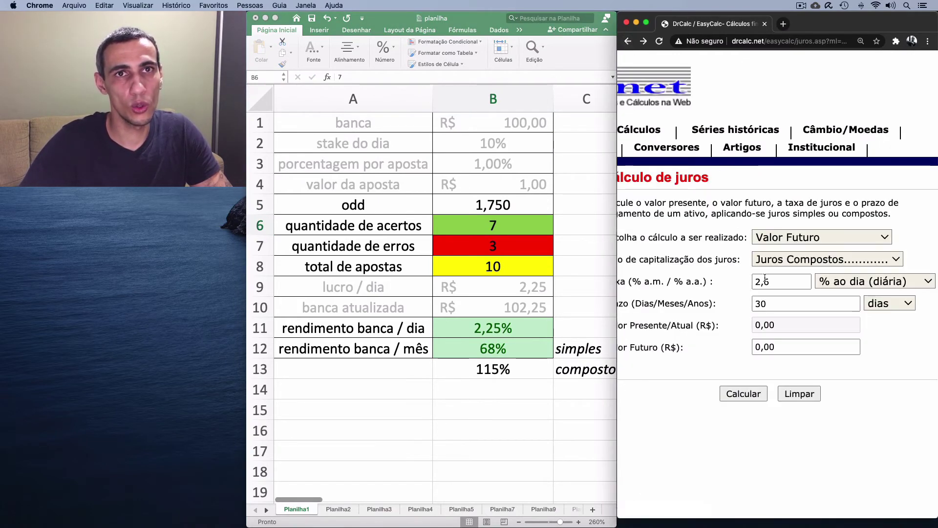
double_click(780, 279)
type("2,25")
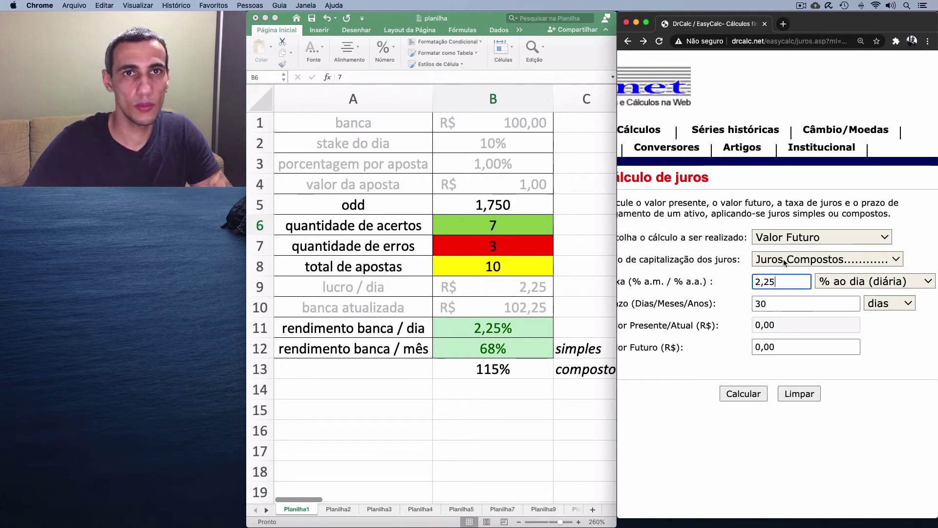
- Choose Valor Futuro as the calculation again, enter a present value of R$ 100,00 and calculate with the 2,25% daily rate
left_click(789, 237)
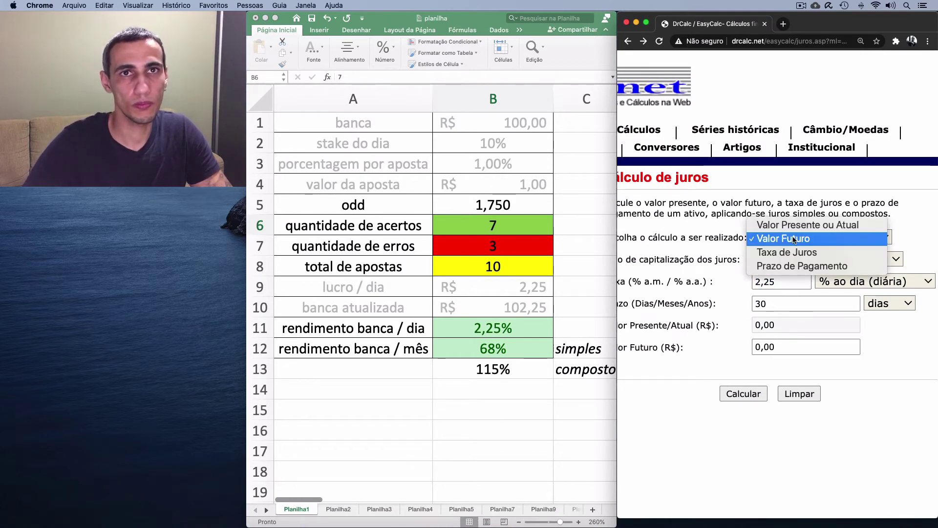
left_click(792, 225)
left_click(821, 237)
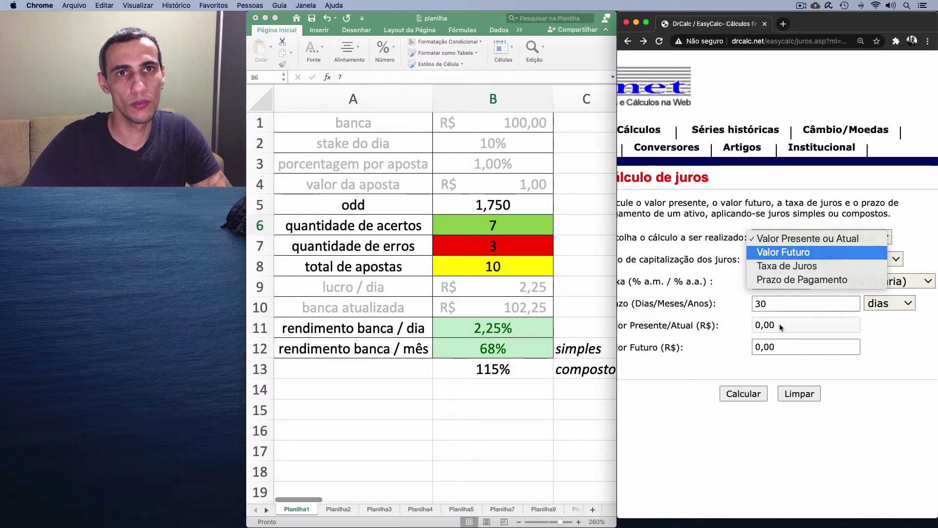
left_click(783, 251)
left_click(781, 325)
type("100,")
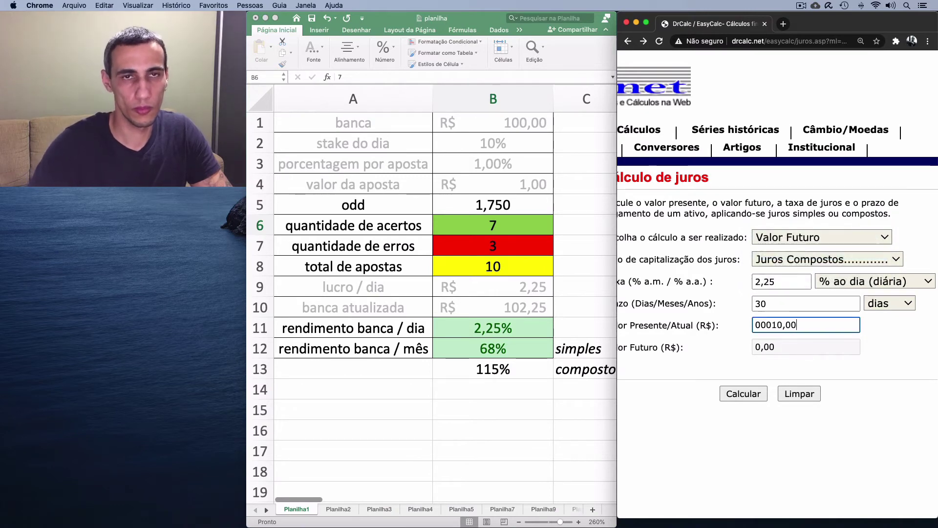
type("0")
left_click(746, 397)
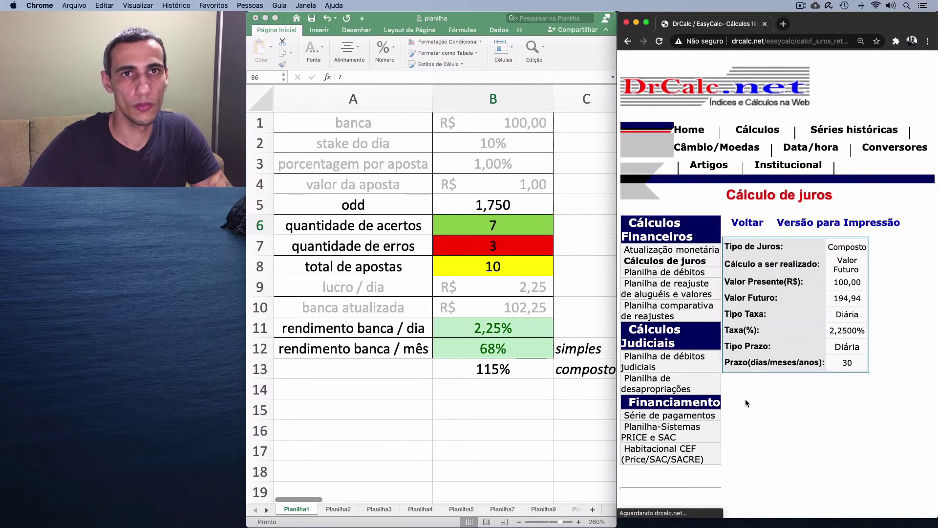
left_click(519, 384)
scroll(508, 386, "down", 1)
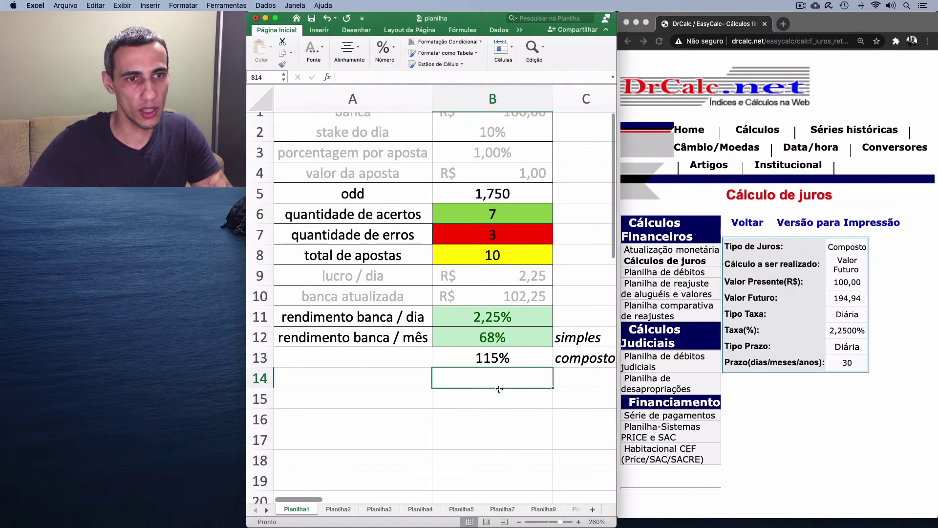
type("94")
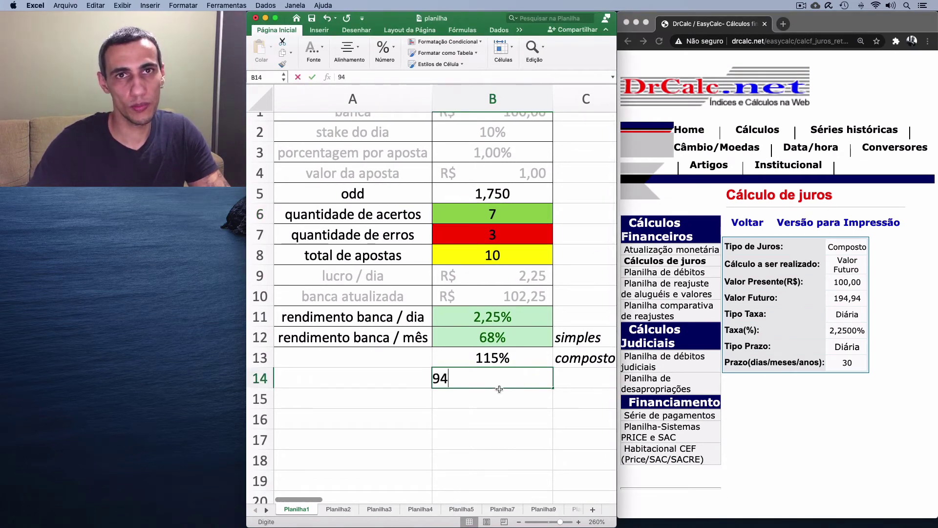
type(",94")
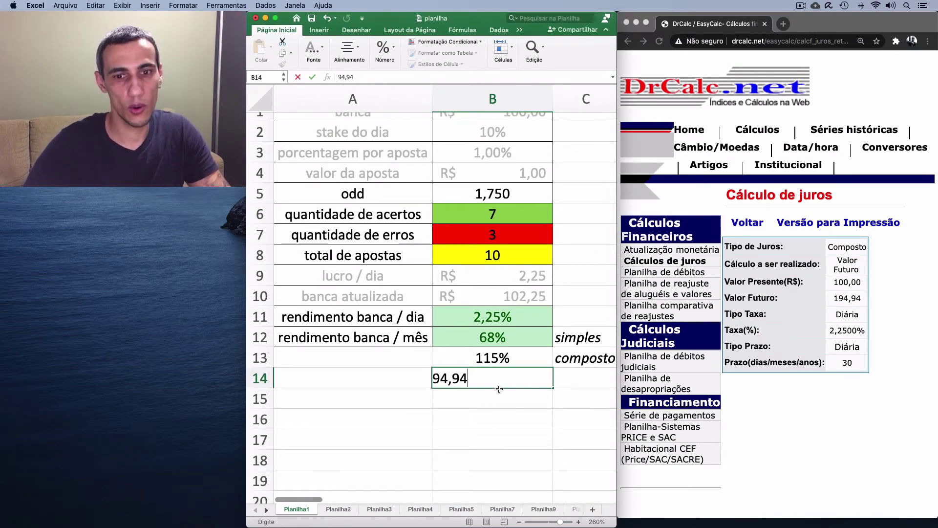
key("Return")
left_click(506, 378)
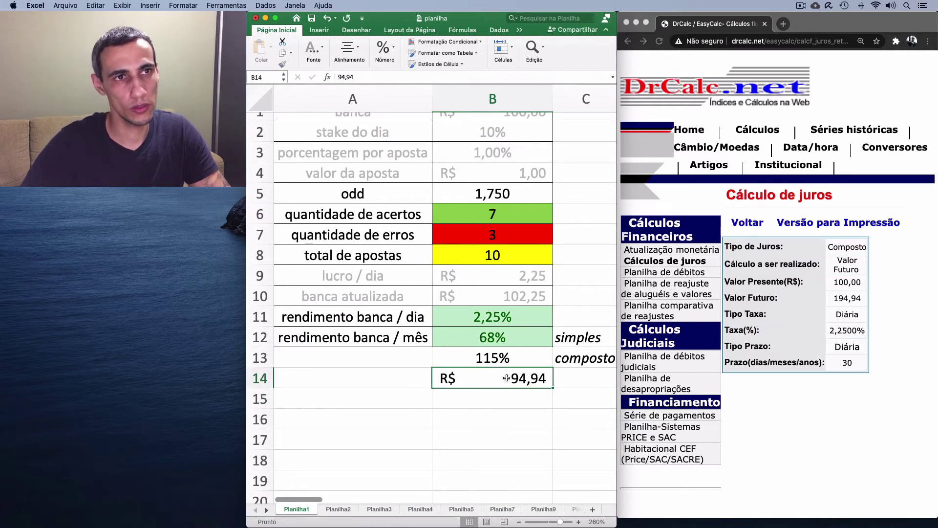
key("BackSpace")
- Enter 94,94% as the compound monthly return in B13 of the Excel sheet
key("Up")
type("94,")
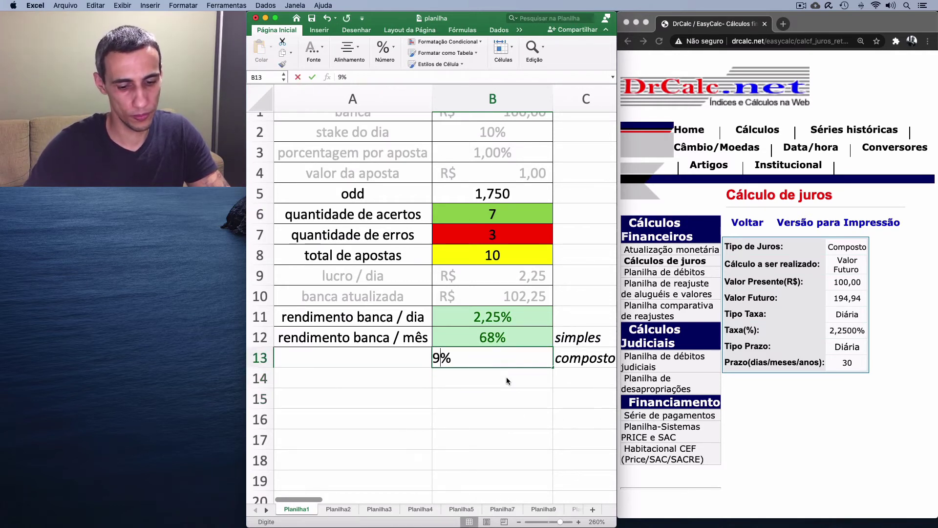
type("94")
key("Return")
scroll(506, 380, "up", 1)
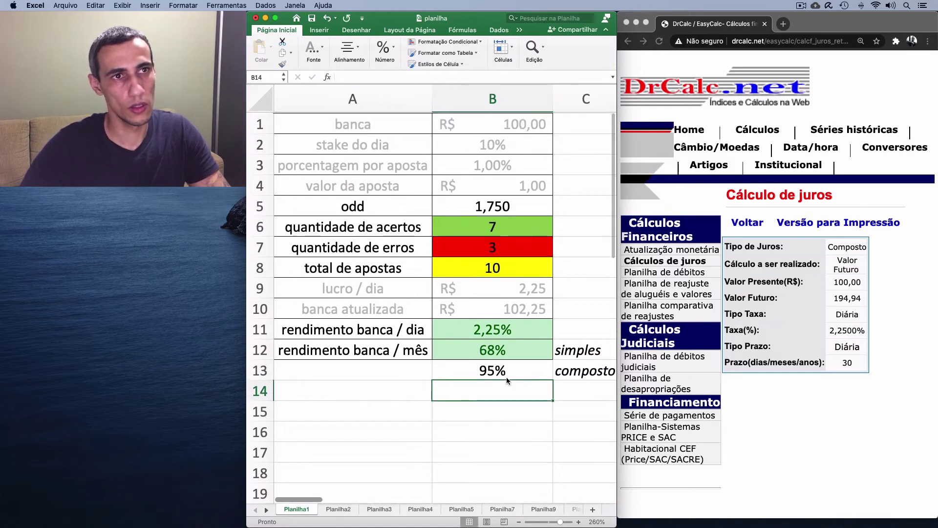
left_click(493, 201)
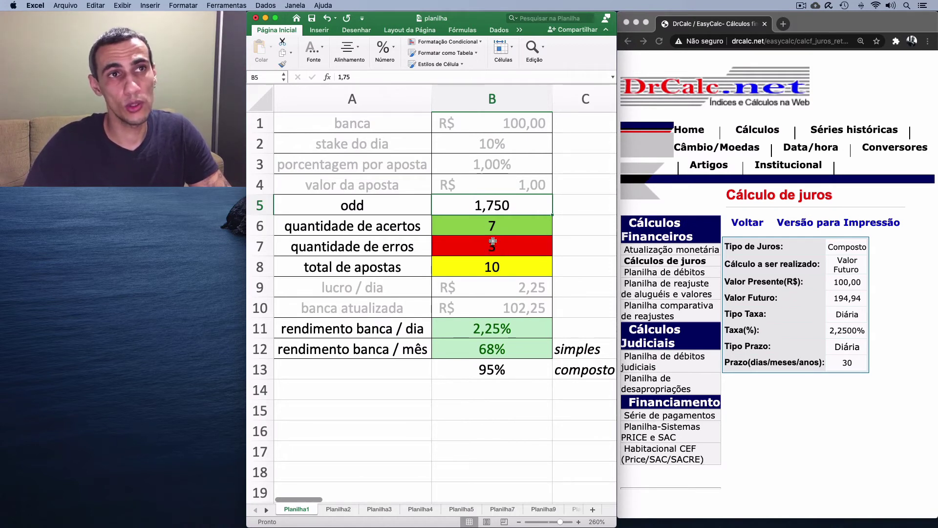
left_click(571, 220)
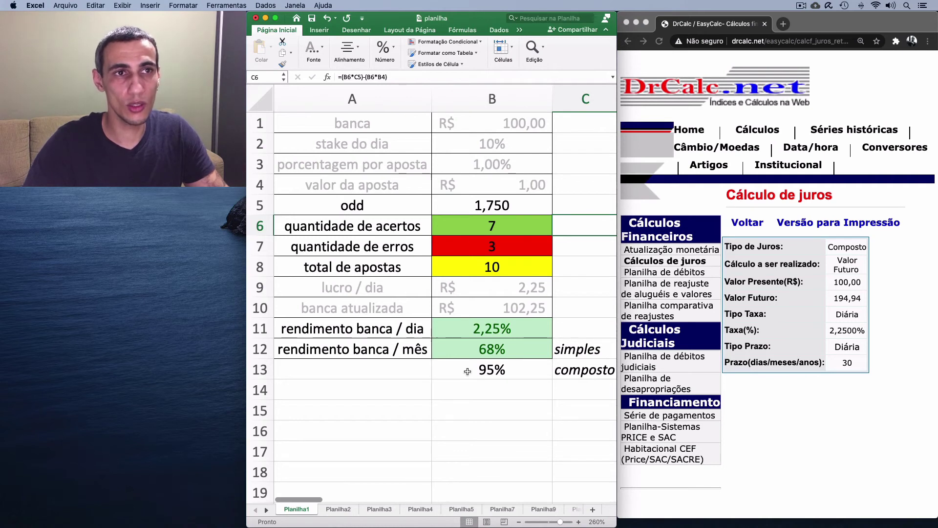
left_click(420, 369)
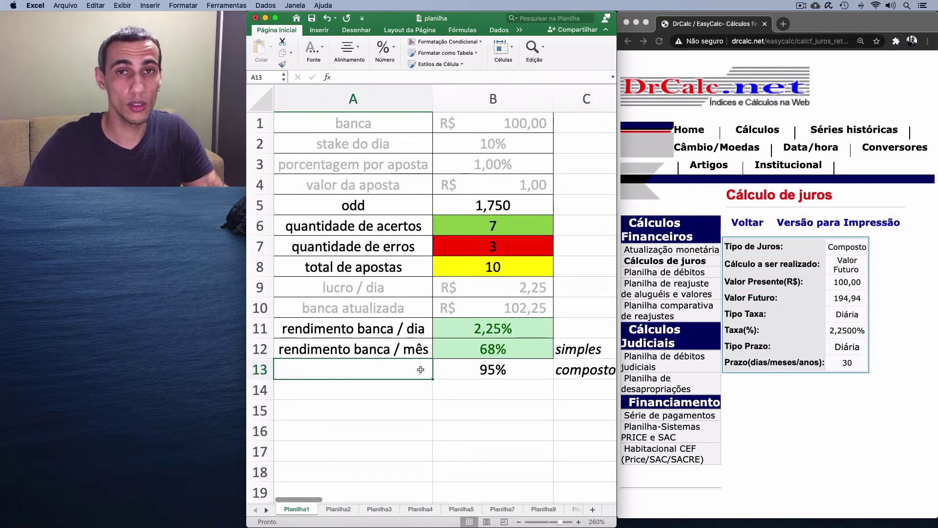
left_click(480, 394)
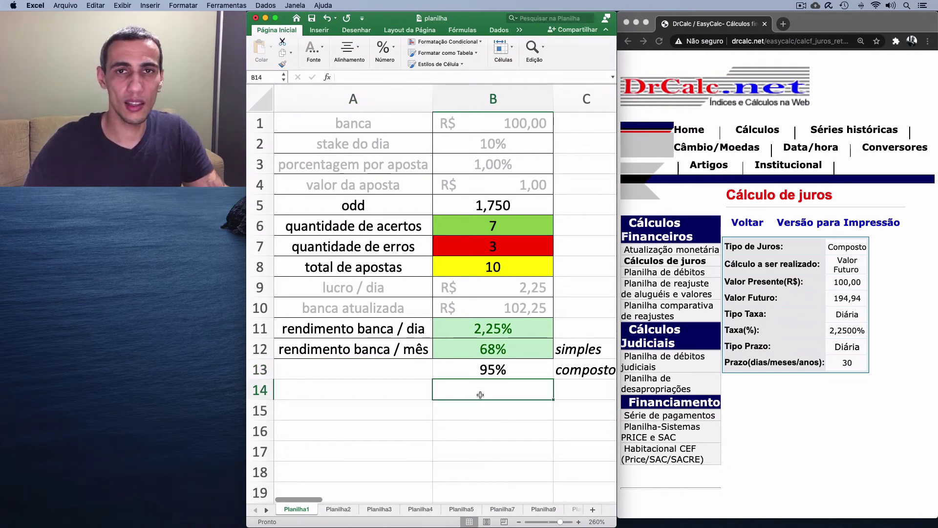
- Open the Planilha2 sheet and examine the hit percentage and its formula for the 1,700 odd in row 8
left_click(500, 412)
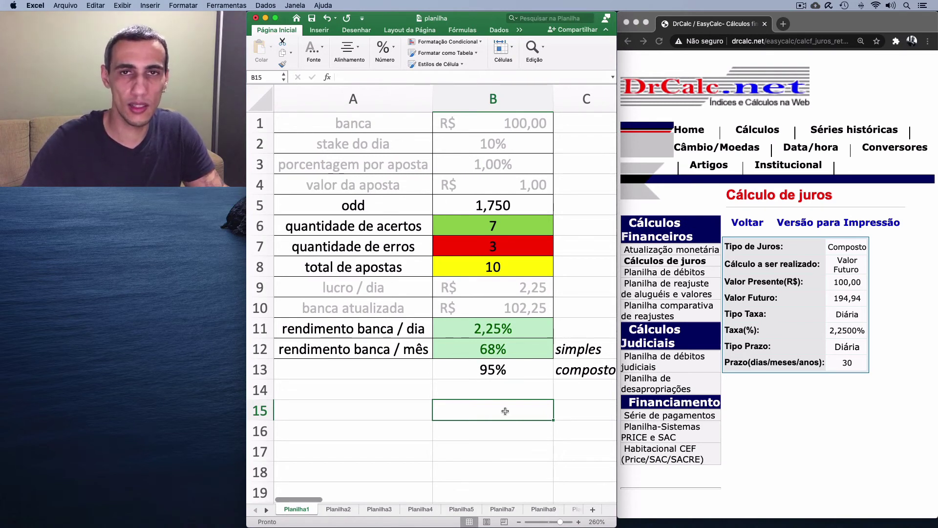
left_click(400, 406)
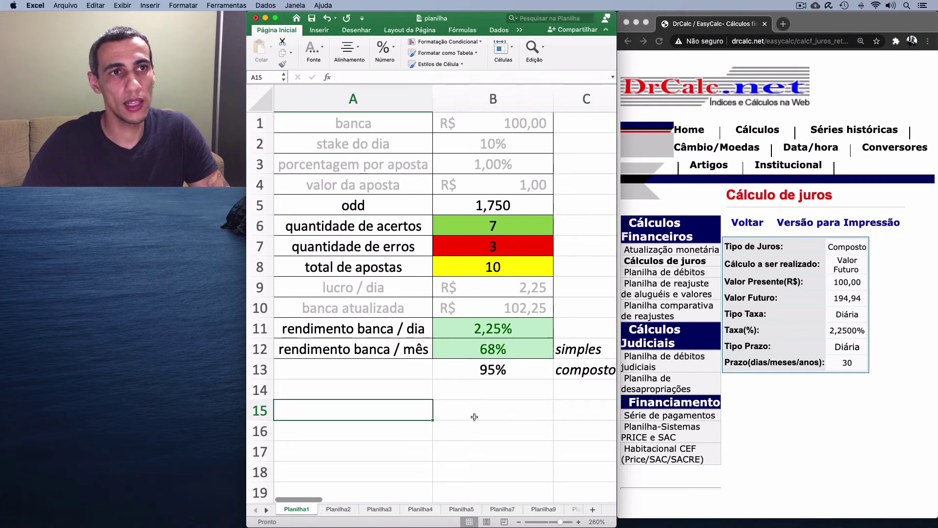
left_click(339, 510)
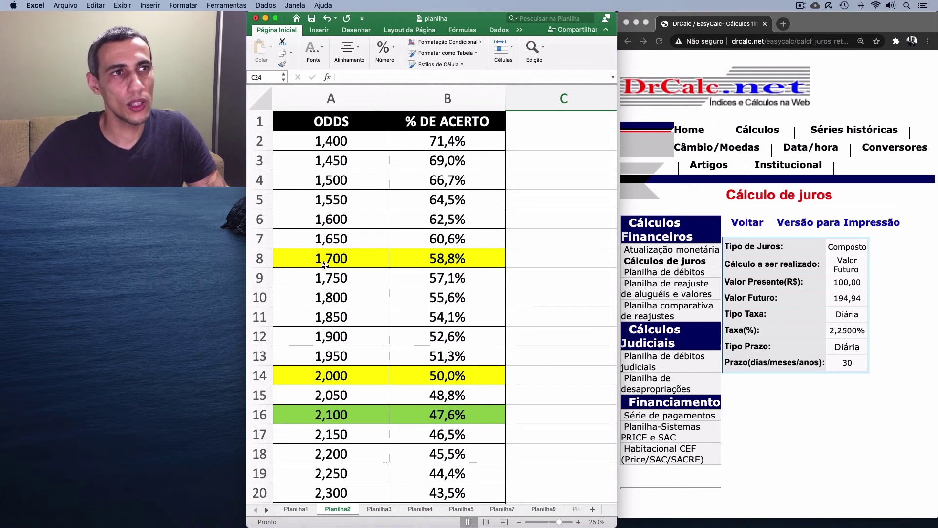
left_click_drag(315, 262, 468, 260)
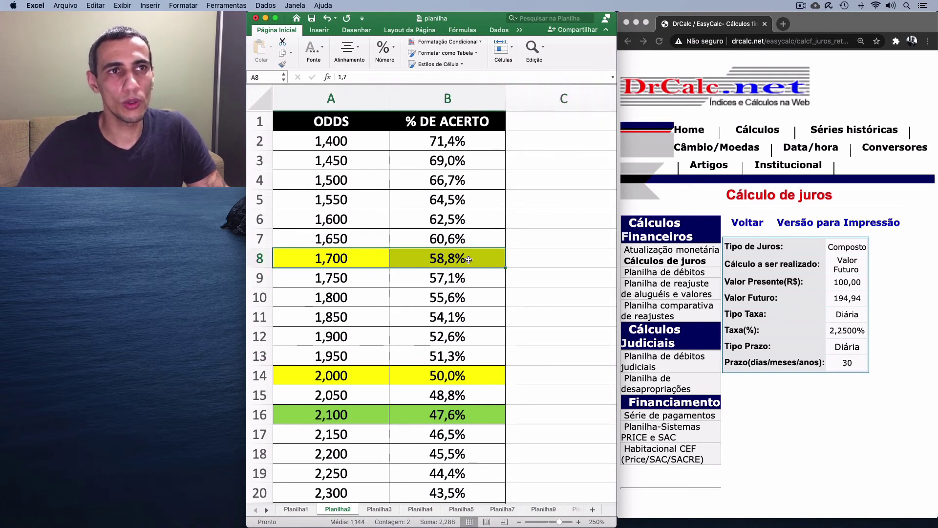
left_click(534, 262)
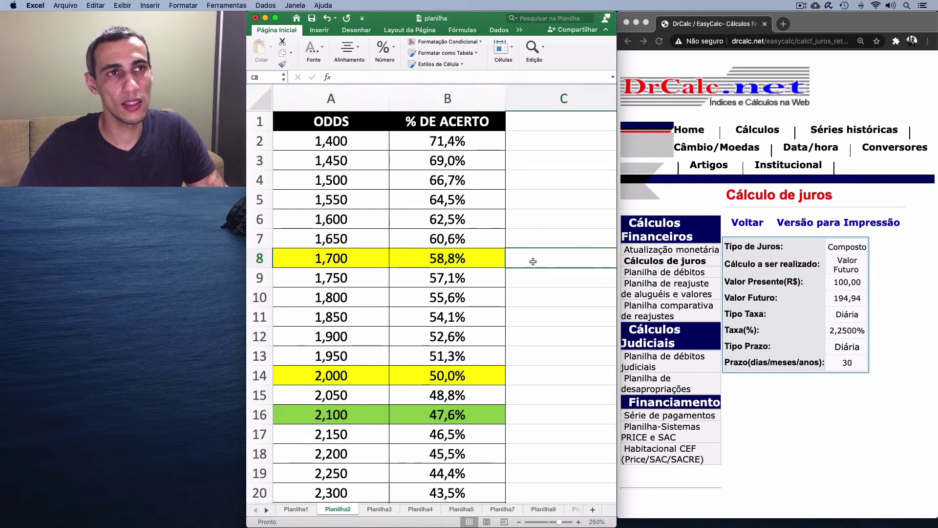
left_click(488, 260)
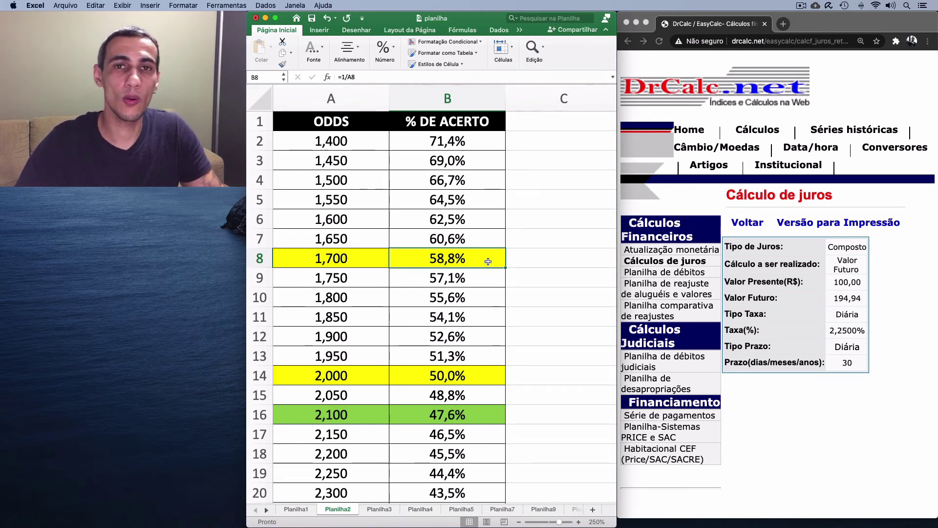
left_click(366, 259)
left_click_drag(445, 259, 364, 258)
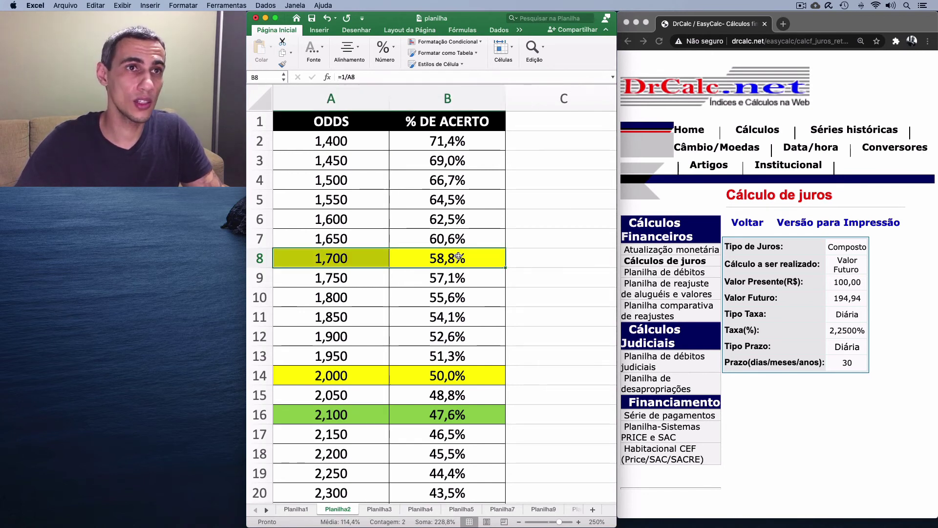
left_click(491, 263)
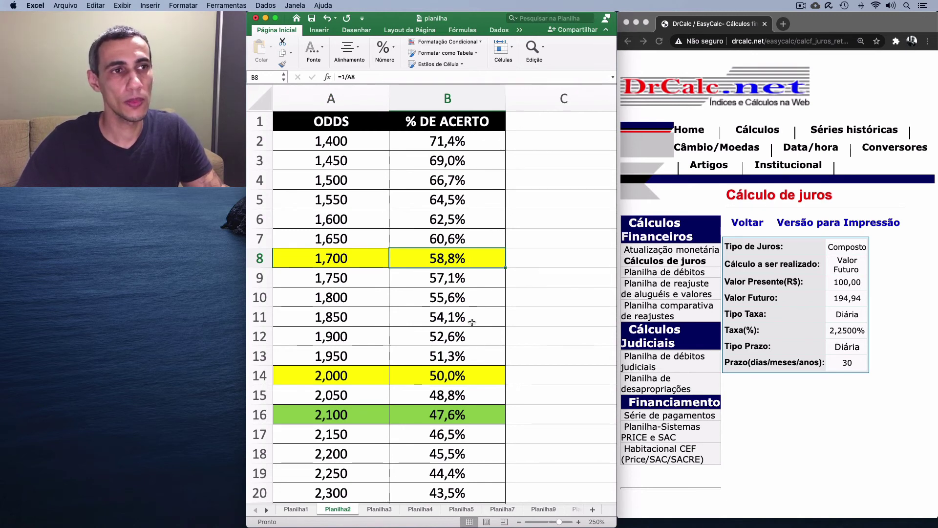
- Examine the hit percentage required for the 2,000 odd in row 14 of Planilha2
left_click(367, 375)
left_click_drag(415, 376, 416, 376)
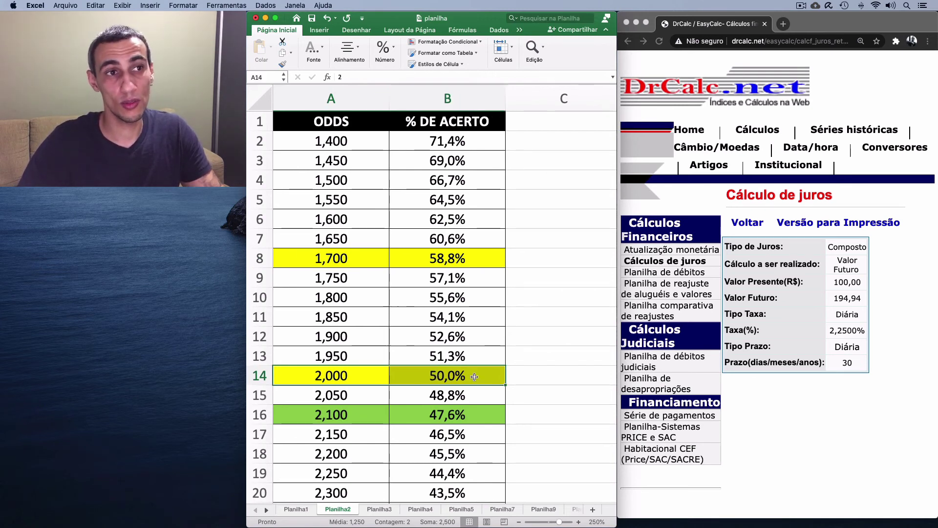
left_click_drag(356, 375, 424, 376)
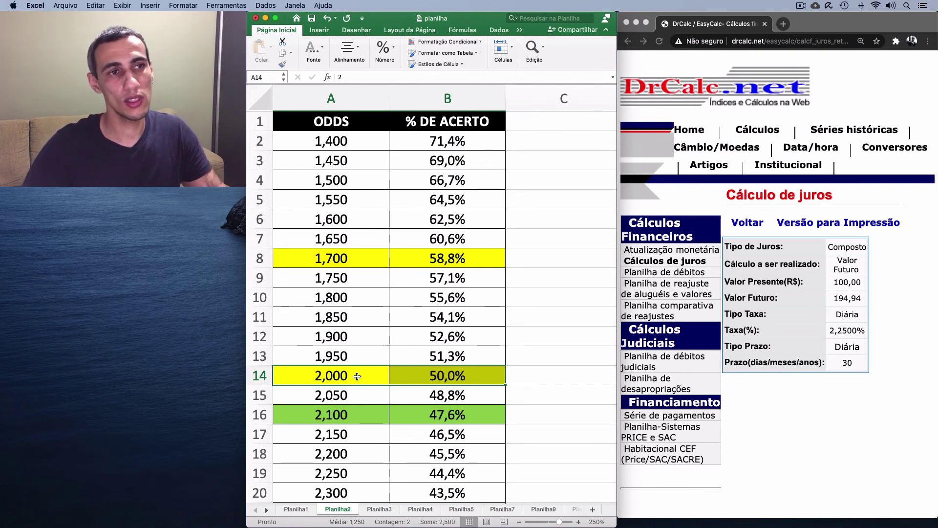
left_click_drag(357, 375, 409, 376)
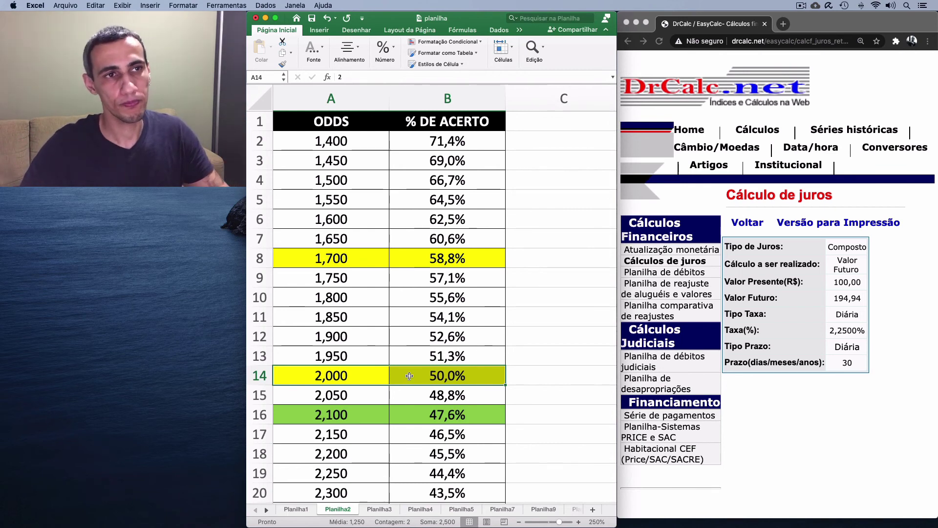
left_click_drag(409, 375, 353, 380)
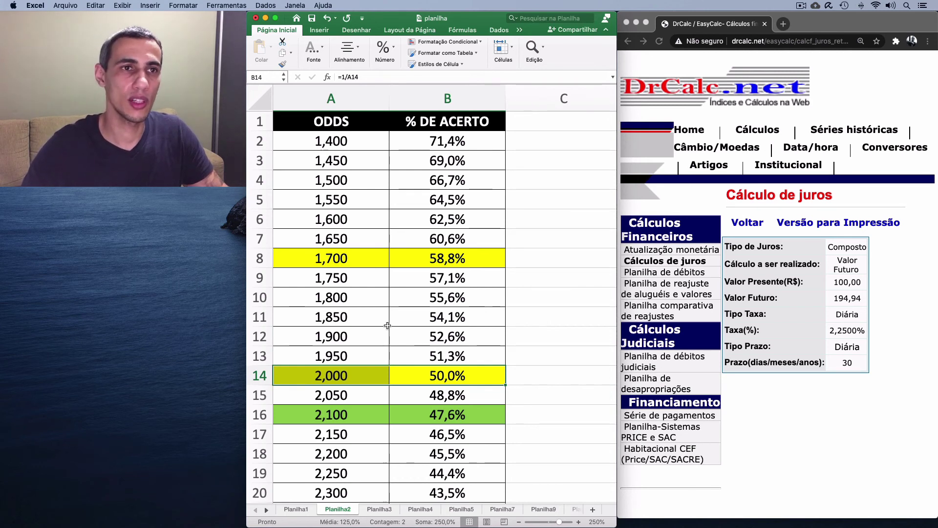
scroll(369, 388, "up", 1)
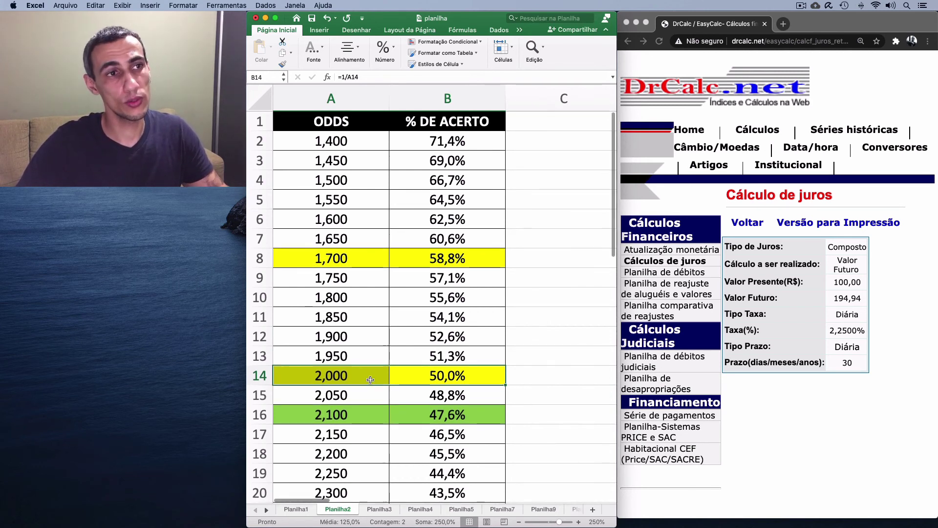
- Examine the hit percentage and its formula for the green-highlighted 2,100 odd in row 16
scroll(369, 389, "down", 5)
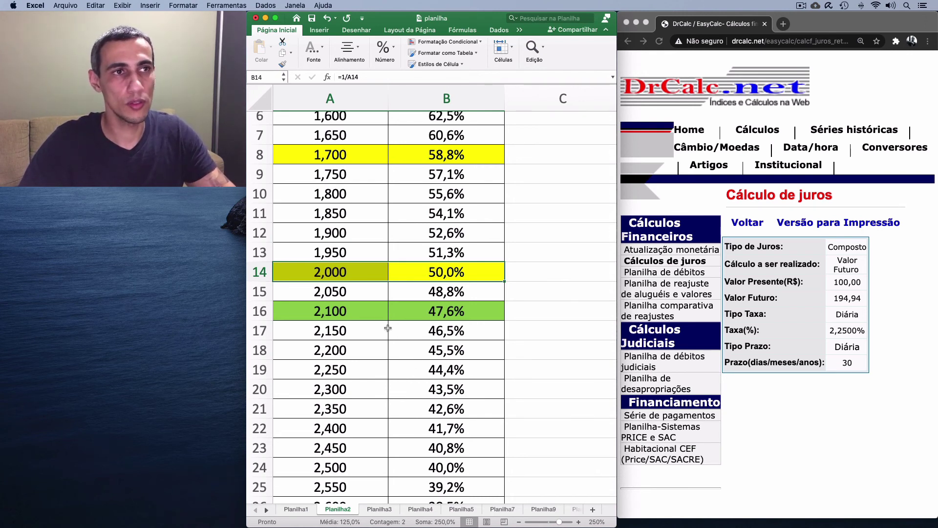
left_click_drag(355, 311, 430, 312)
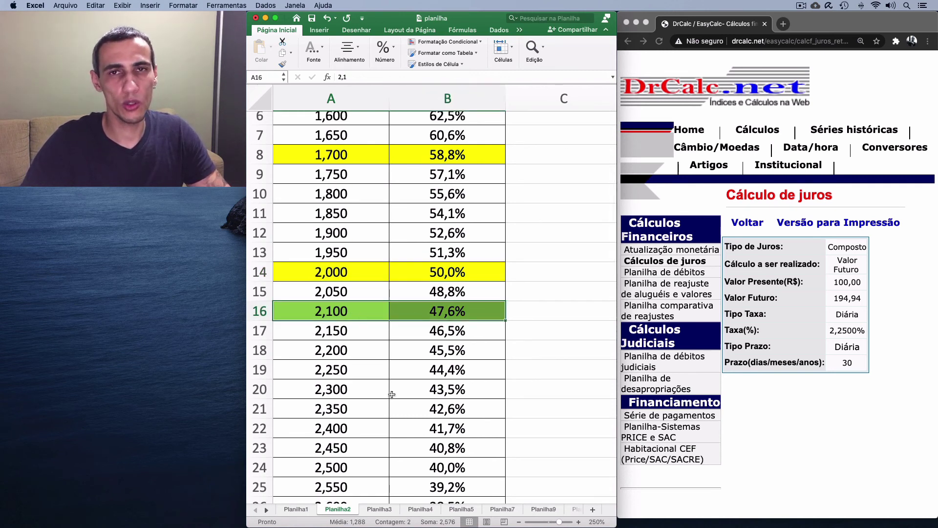
scroll(392, 394, "up", 1)
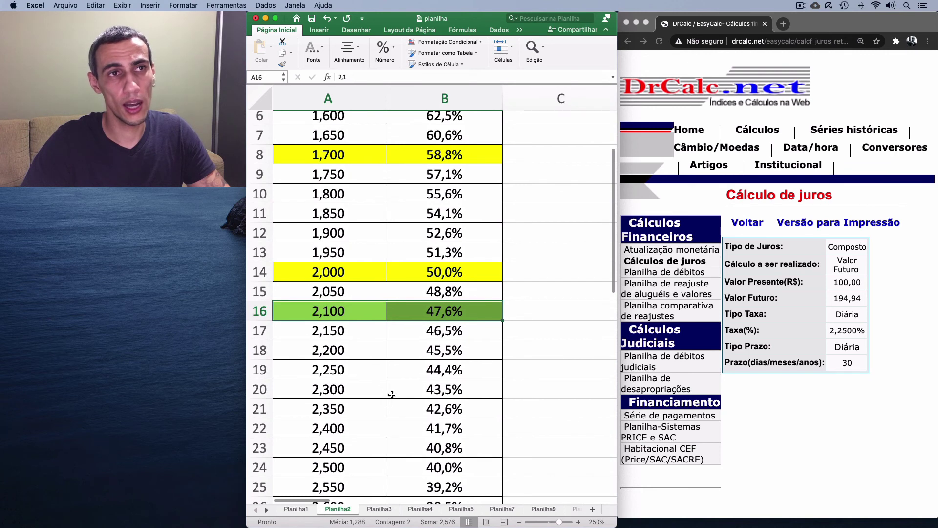
left_click(472, 313)
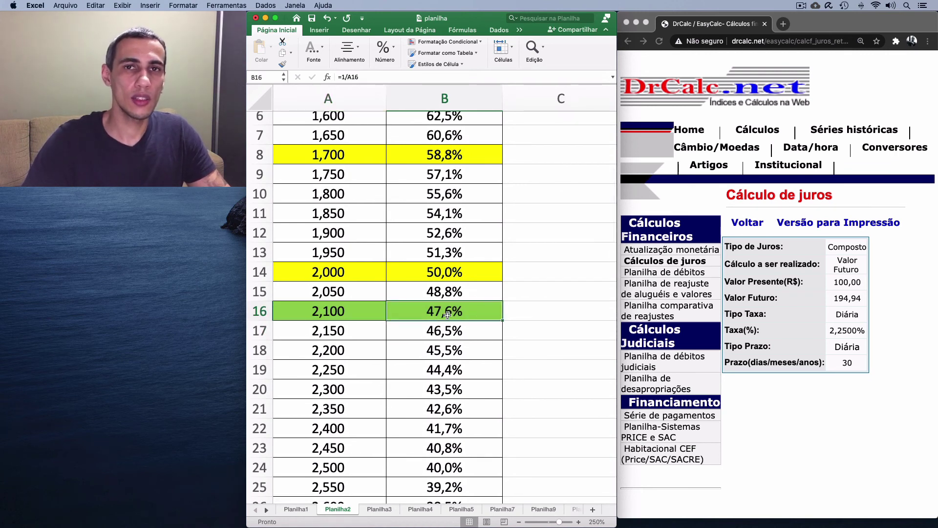
left_click_drag(341, 307, 428, 308)
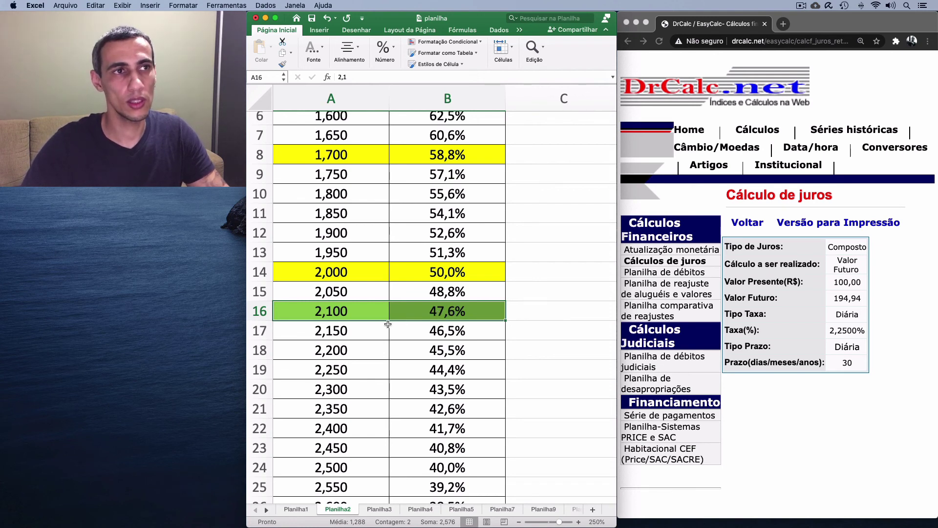
- Compare the required hit percentages for odds from 1,400 to 1,800, and return to the Planilha1 sheet
scroll(441, 312, "up", 5)
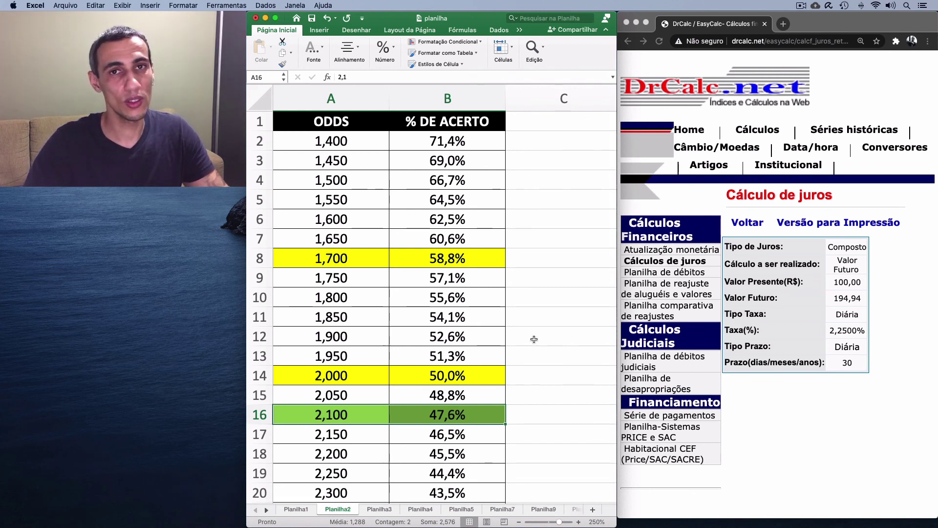
left_click_drag(343, 259, 451, 299)
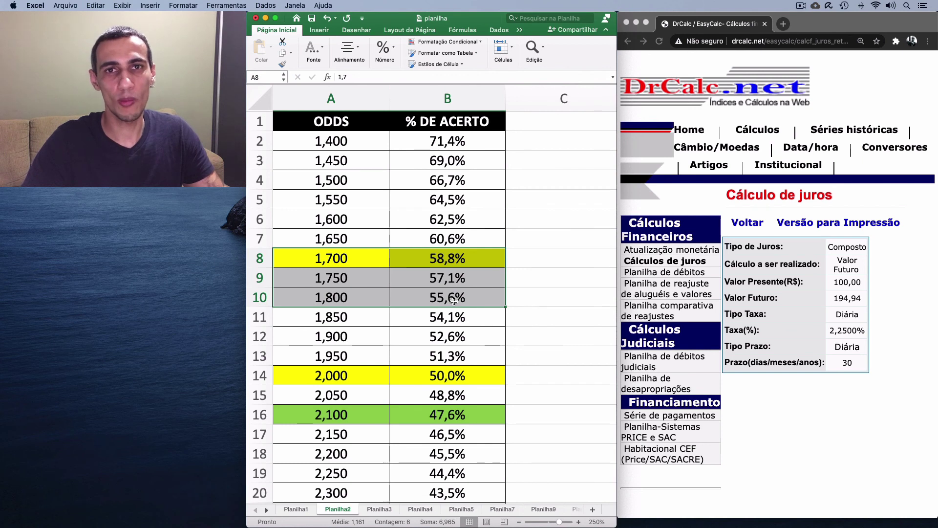
left_click_drag(332, 145, 450, 154)
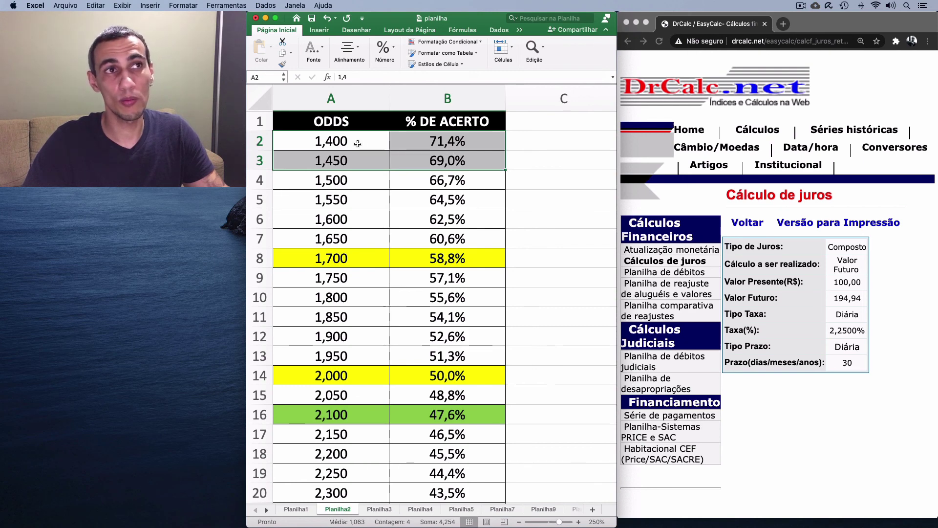
left_click_drag(366, 140, 416, 173)
left_click_drag(436, 142, 443, 300)
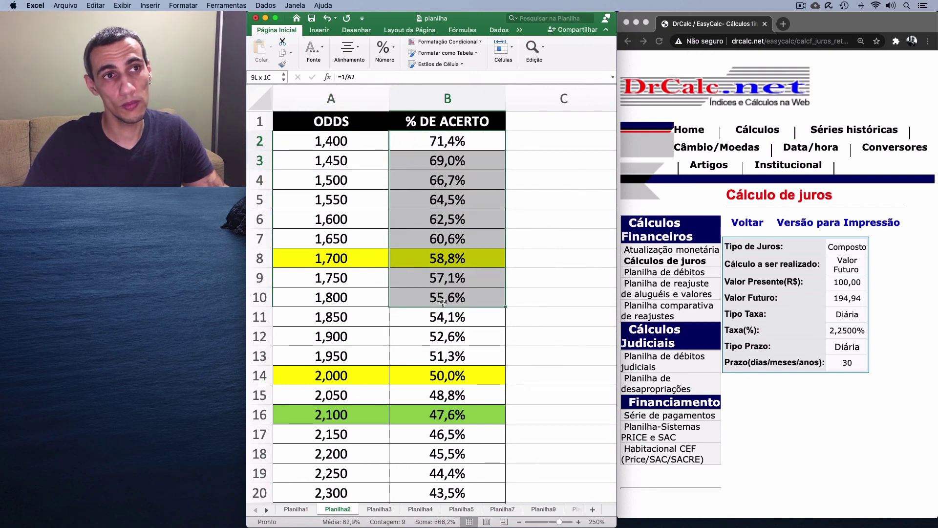
left_click(369, 198)
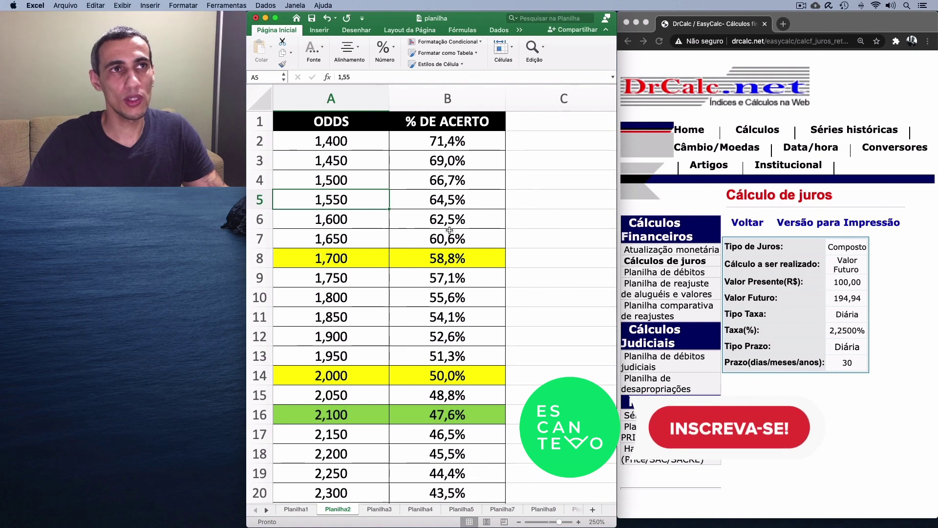
left_click(296, 508)
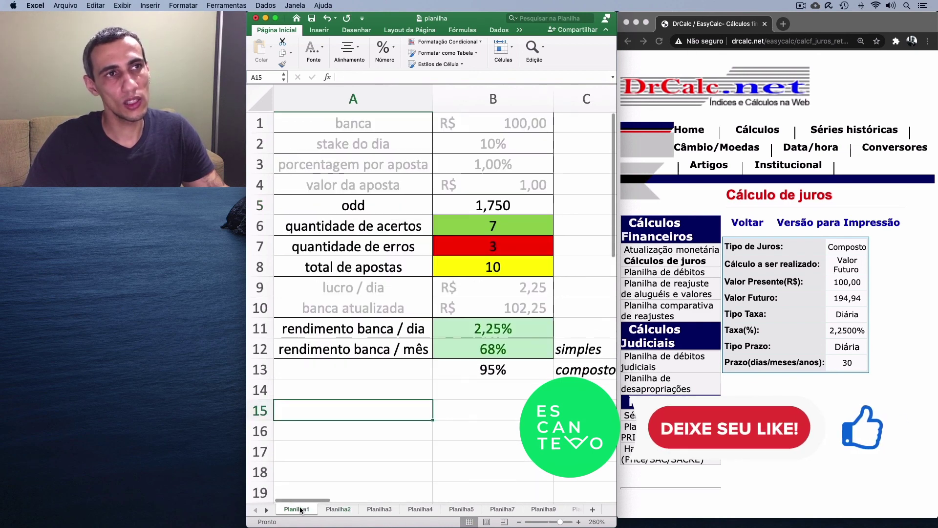